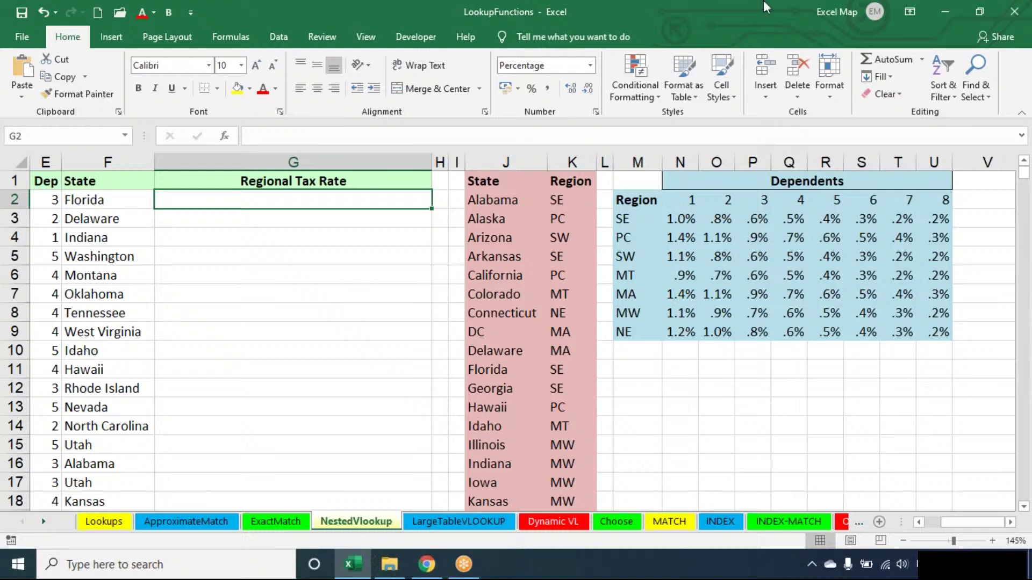
Examine the State column, the State-to-Region table in J:K and the Region-by-Dependents rate table in M:U that the tax rate lookup needs
{"action": "left_click", "coordinate": [721, 25]}
{"action": "left_click", "coordinate": [637, 162]}
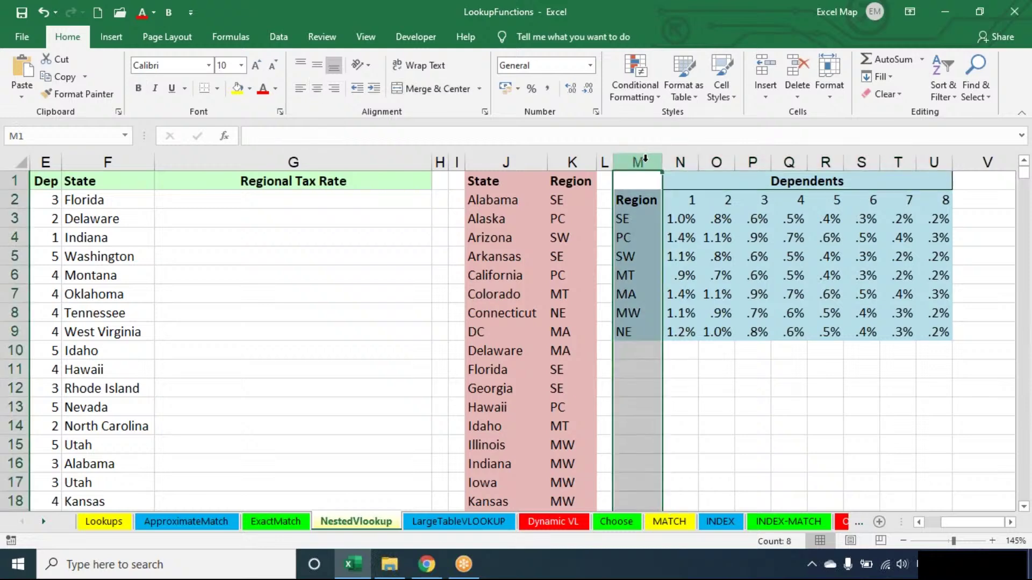
{"action": "left_click", "coordinate": [736, 179]}
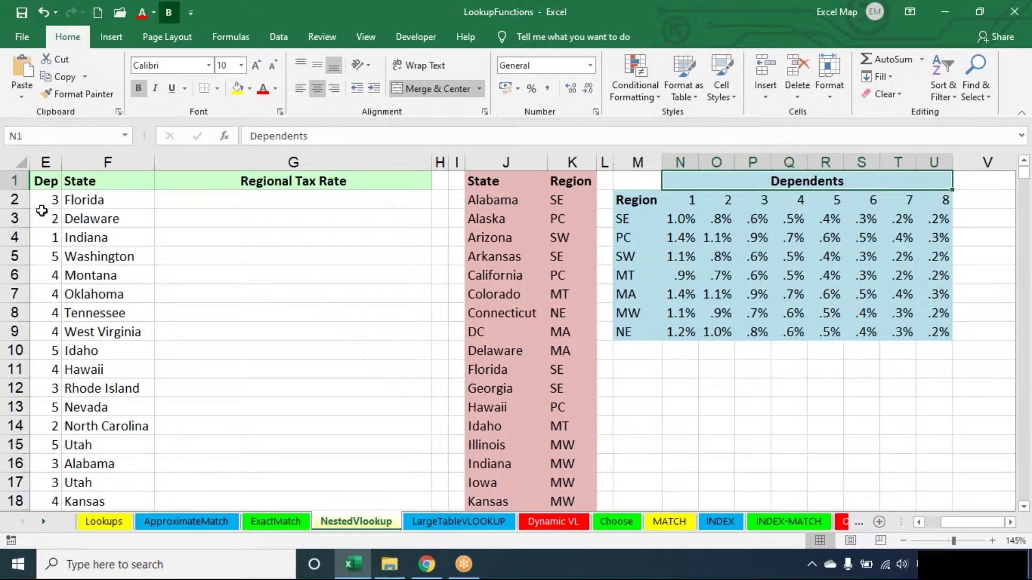
{"action": "left_click", "coordinate": [85, 162]}
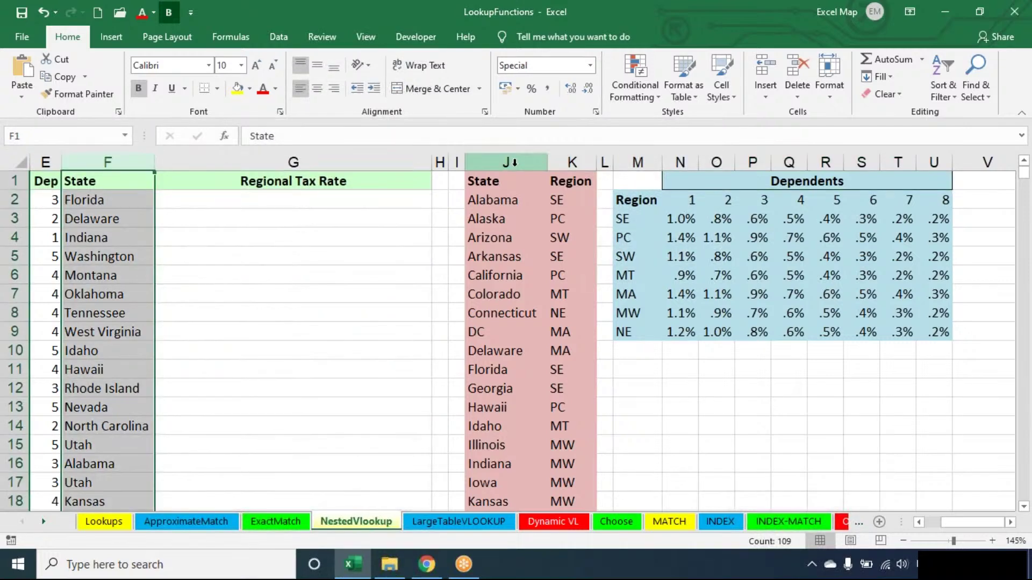
{"action": "left_click", "coordinate": [512, 162]}
{"action": "left_click", "coordinate": [562, 161]}
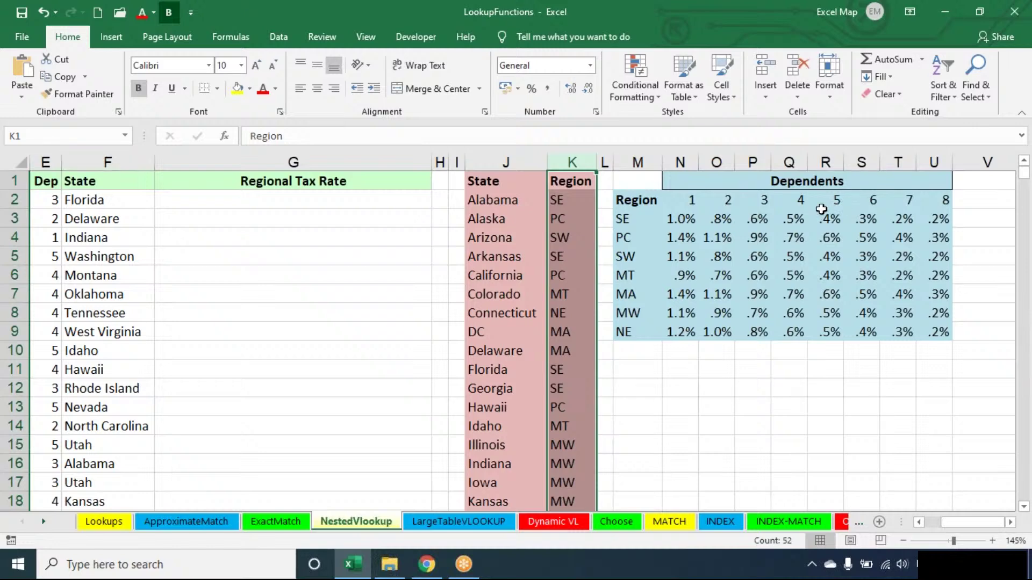
{"action": "left_click", "coordinate": [517, 155]}
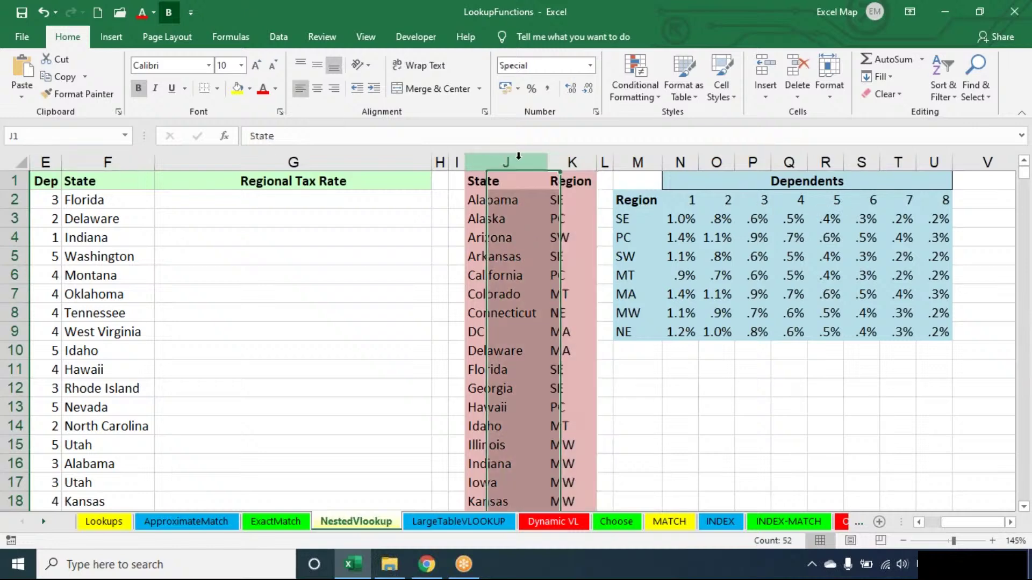
{"action": "left_click_drag", "start_coordinate": [551, 159], "coordinate": [572, 162]}
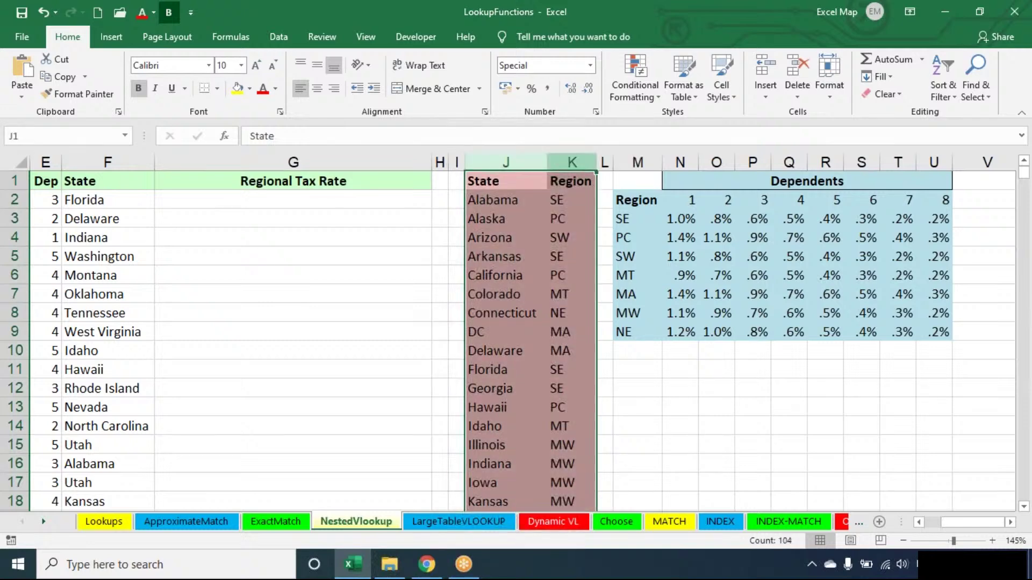
{"action": "left_click", "coordinate": [307, 199]}
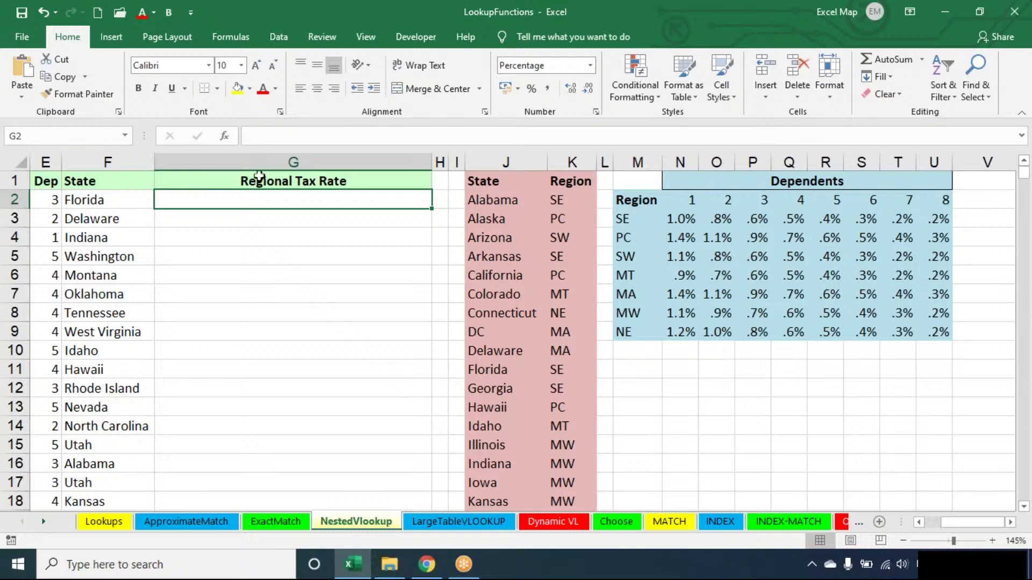
{"action": "left_click", "coordinate": [108, 162]}
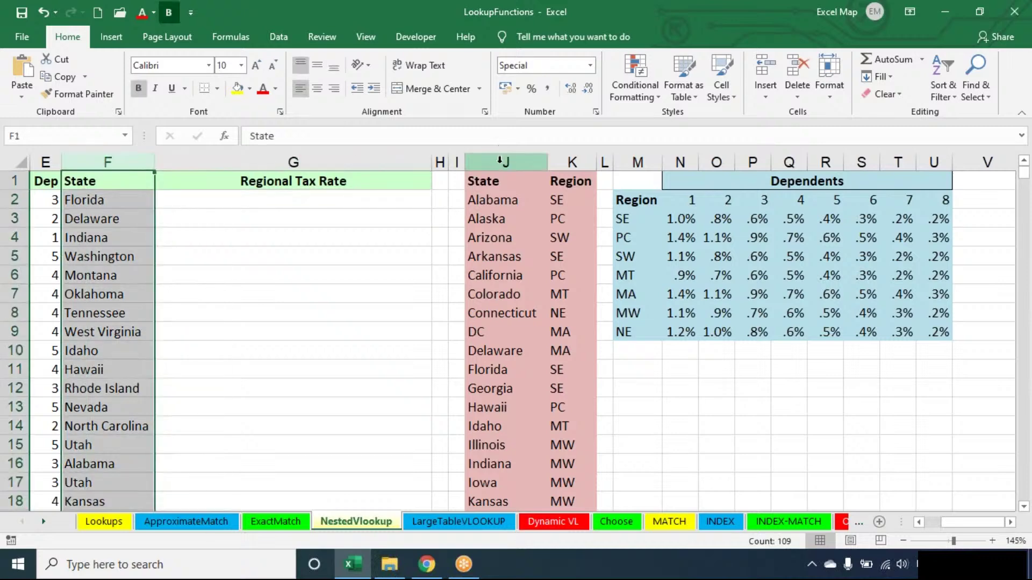
{"action": "left_click", "coordinate": [499, 160]}
{"action": "left_click", "coordinate": [130, 161]}
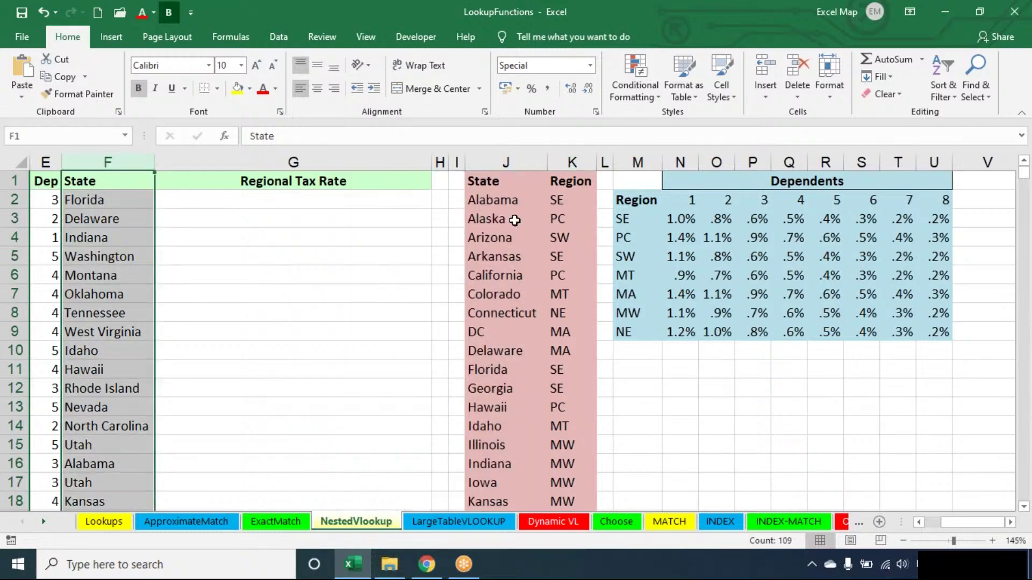
Enter =VLOOKUP(F2,J:K,2,0) in G2 to return the region for the first state
{"action": "left_click", "coordinate": [364, 203]}
{"action": "type", "text": "=VLOOKUP("}
{"action": "key", "text": "Left"}
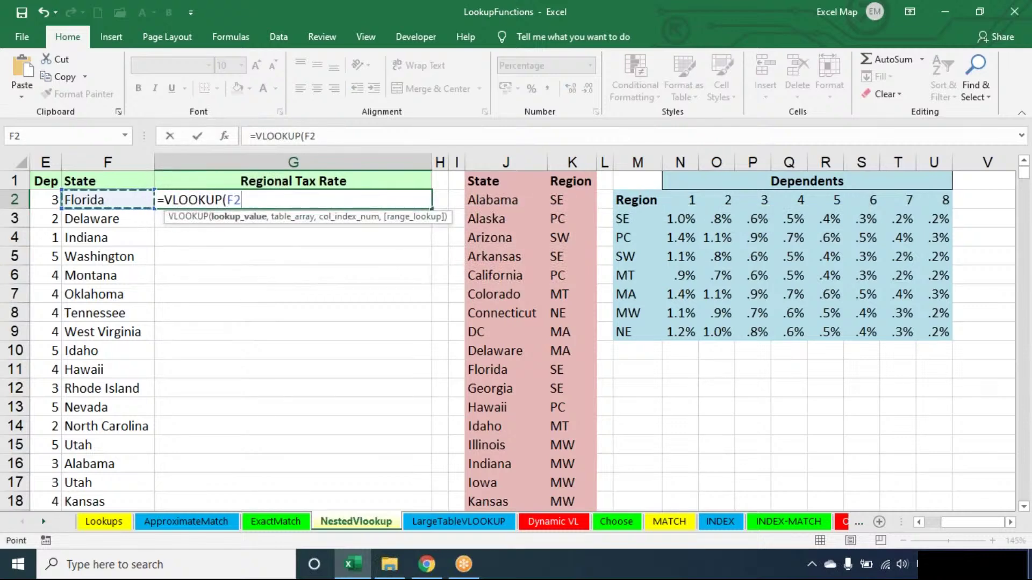
{"action": "type", "text": ","}
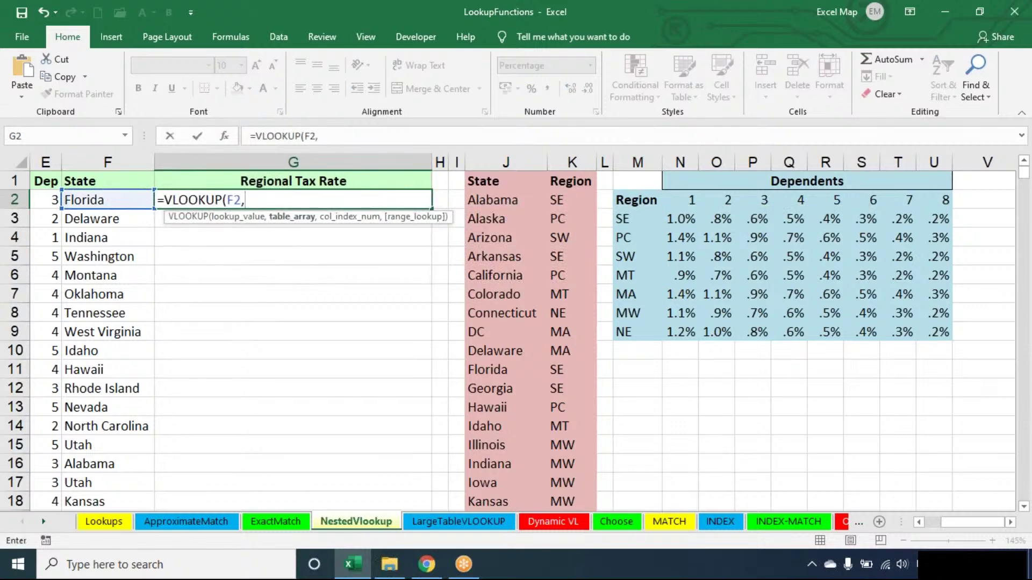
{"action": "left_click_drag", "start_coordinate": [505, 161], "coordinate": [567, 161]}
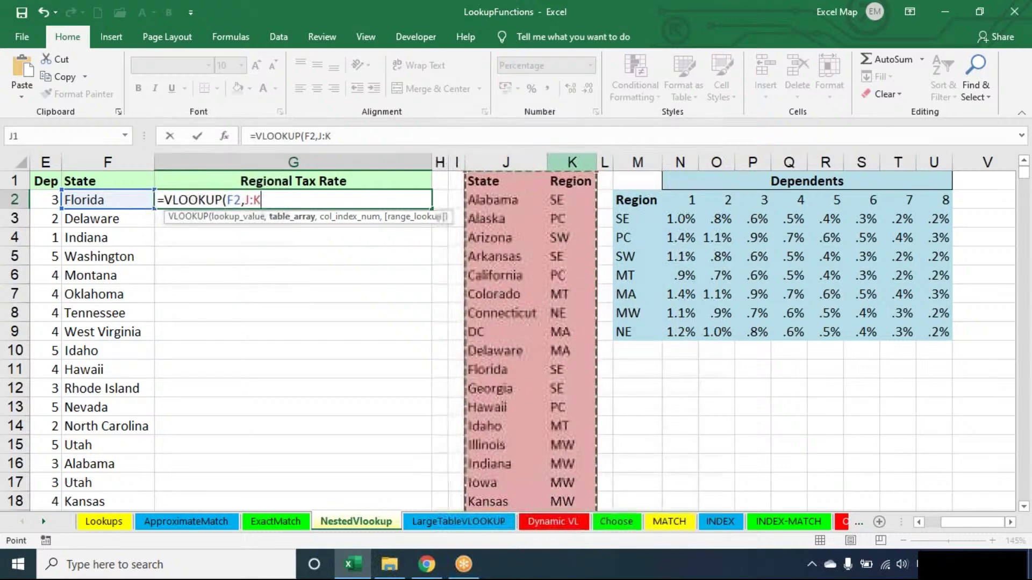
{"action": "type", "text": ","}
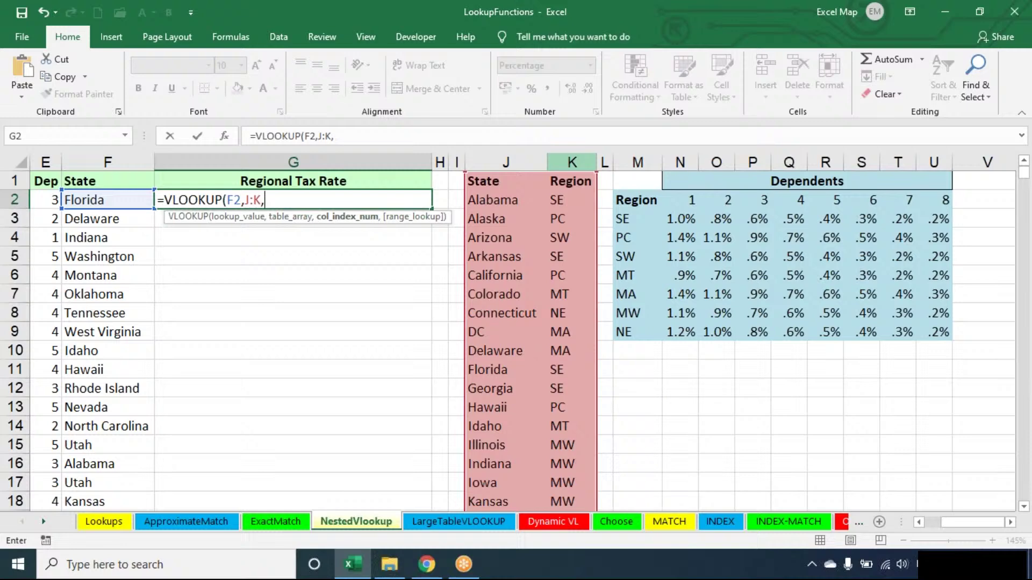
{"action": "type", "text": "2,0)"}
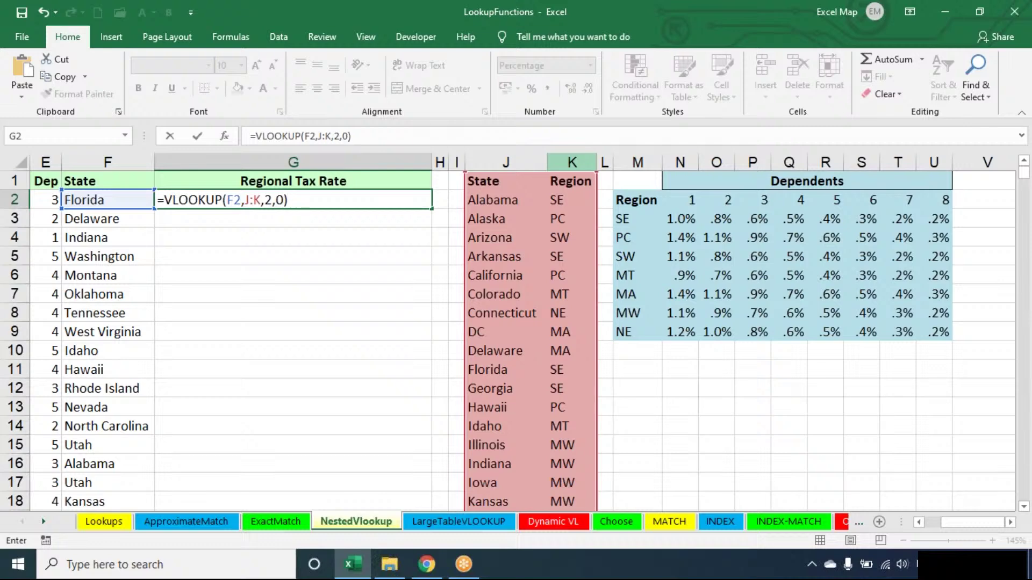
{"action": "key", "text": "Return"}
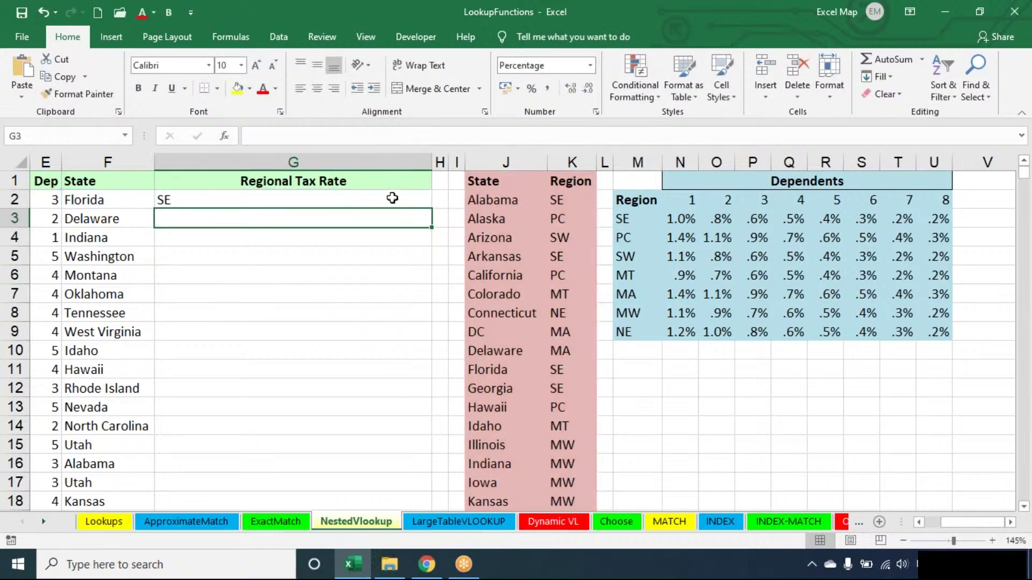
Fill the region lookup formula down the Regional Tax Rate column and review the formula in G2
{"action": "left_click", "coordinate": [403, 198]}
{"action": "double_click", "coordinate": [432, 209]}
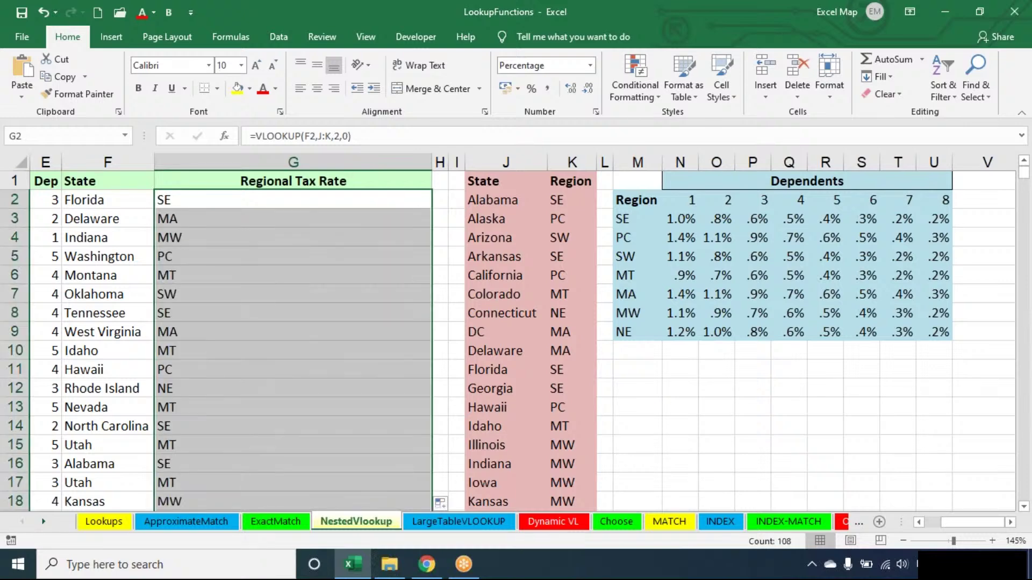
{"action": "left_click", "coordinate": [357, 235]}
{"action": "key", "text": "Up"}
{"action": "key", "text": "Up"}
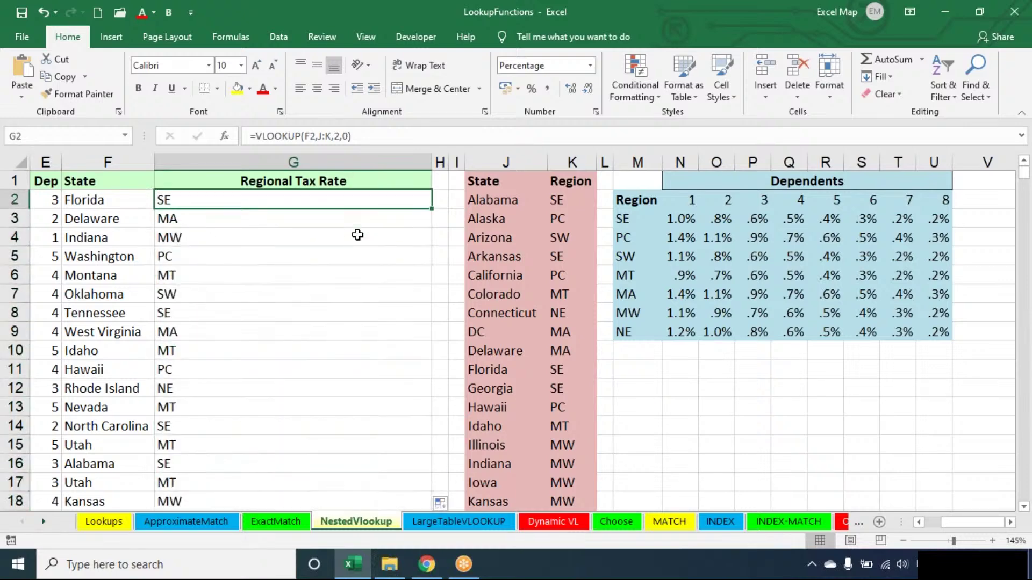
{"action": "double_click", "coordinate": [345, 201]}
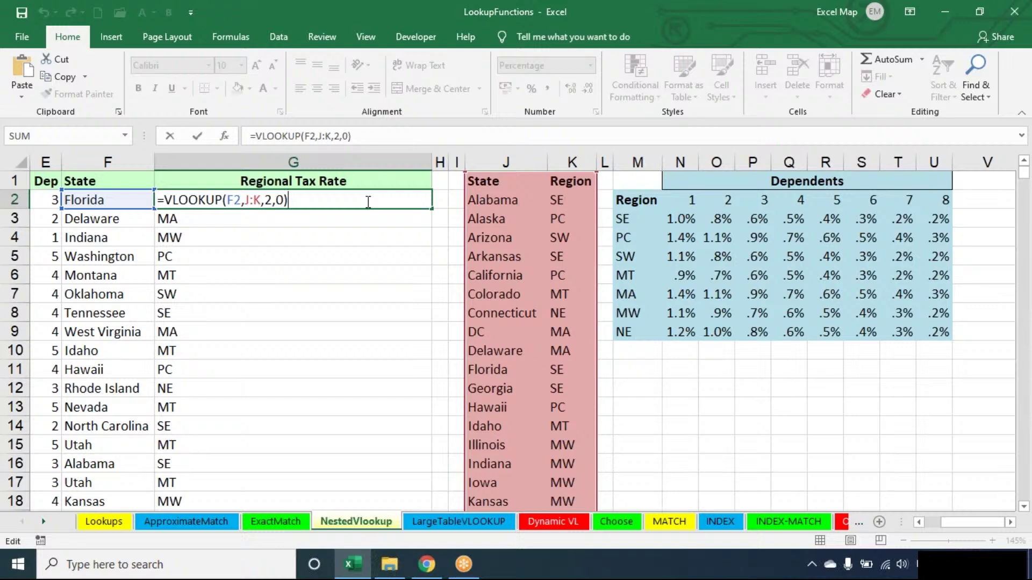
{"action": "key", "text": "Return"}
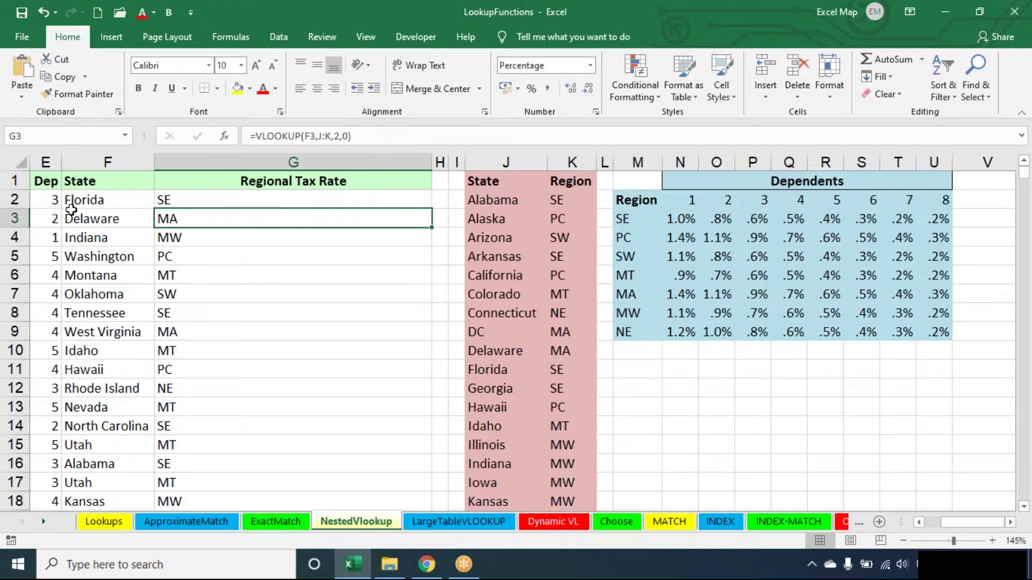
Nest the existing region lookup in G2 as the lookup value of an outer VLOOKUP
{"action": "double_click", "coordinate": [173, 197]}
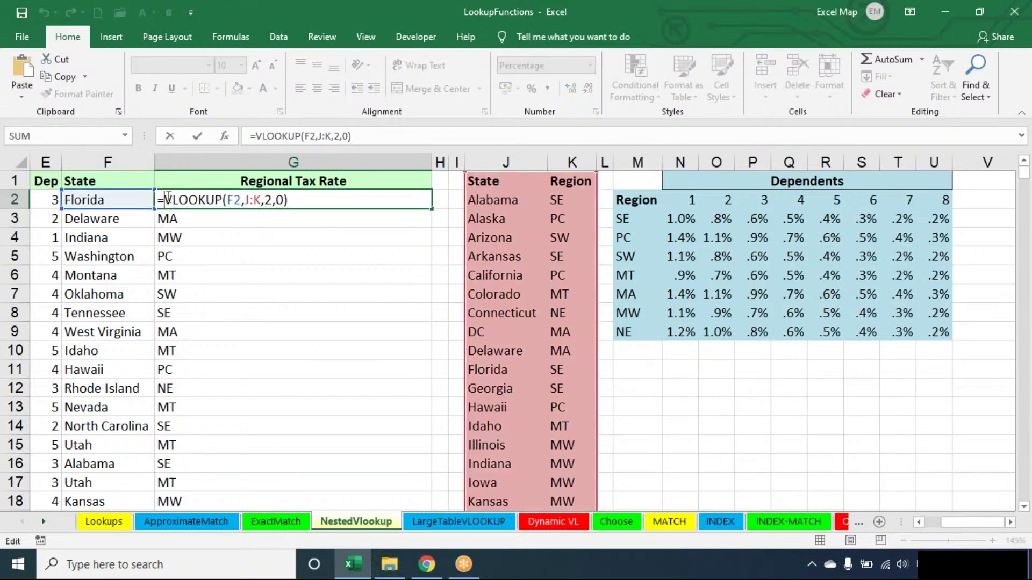
{"action": "type", "text": "VLOOKUP("}
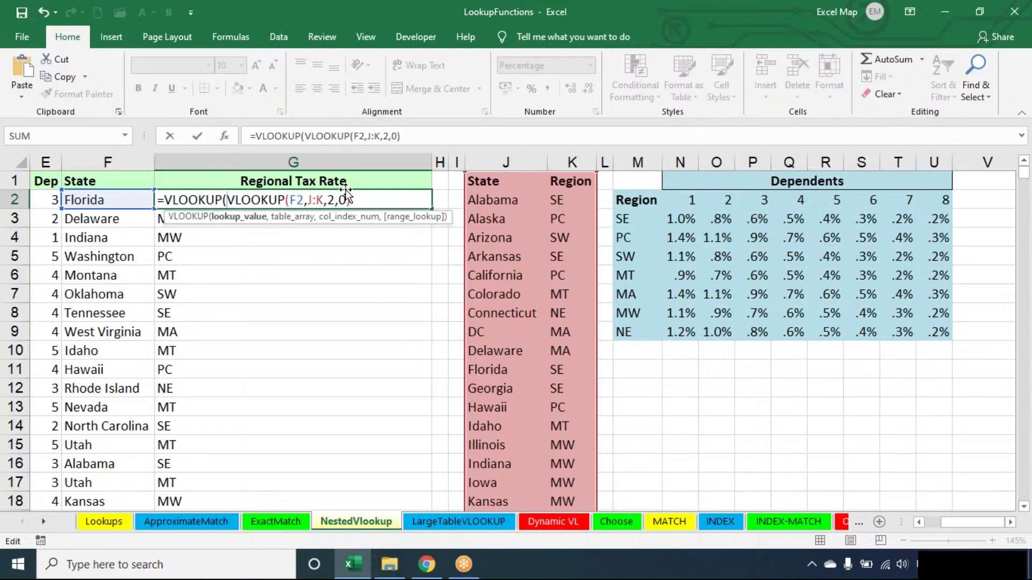
{"action": "left_click_drag", "start_coordinate": [352, 200], "coordinate": [227, 200]}
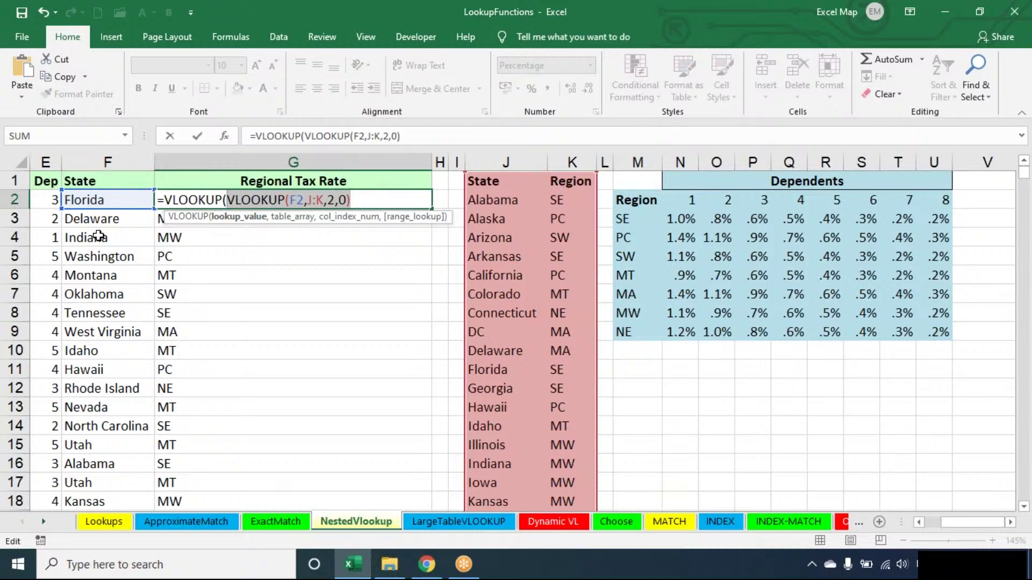
{"action": "left_click", "coordinate": [380, 199]}
{"action": "type", "text": ","}
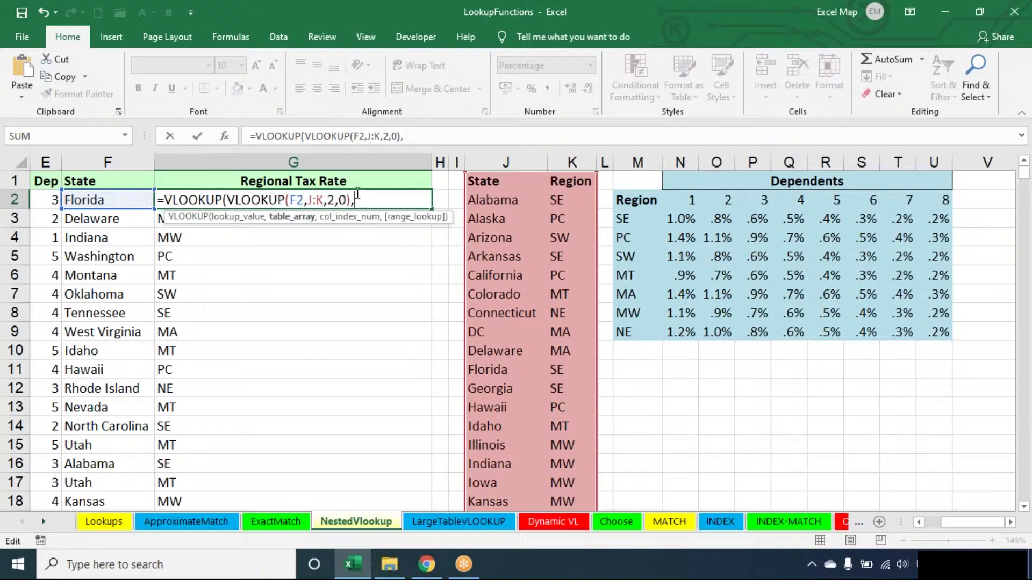
Complete the outer VLOOKUP in G2 with table array M:U, column index E2+1 and exact match 0
{"action": "left_click_drag", "start_coordinate": [638, 162], "coordinate": [935, 162]}
{"action": "type", "text": ","}
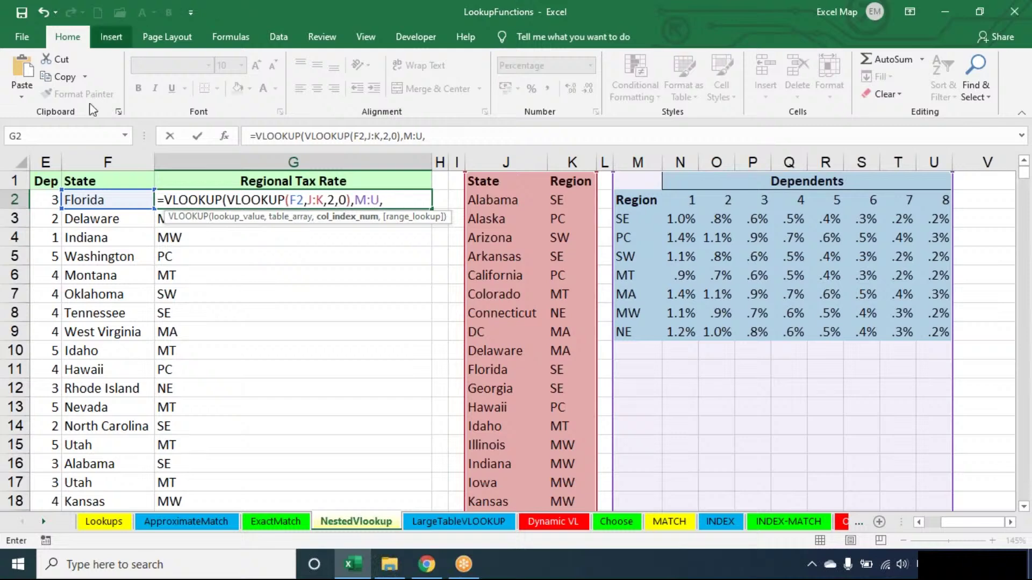
{"action": "left_click", "coordinate": [49, 194]}
{"action": "type", "text": "+1"}
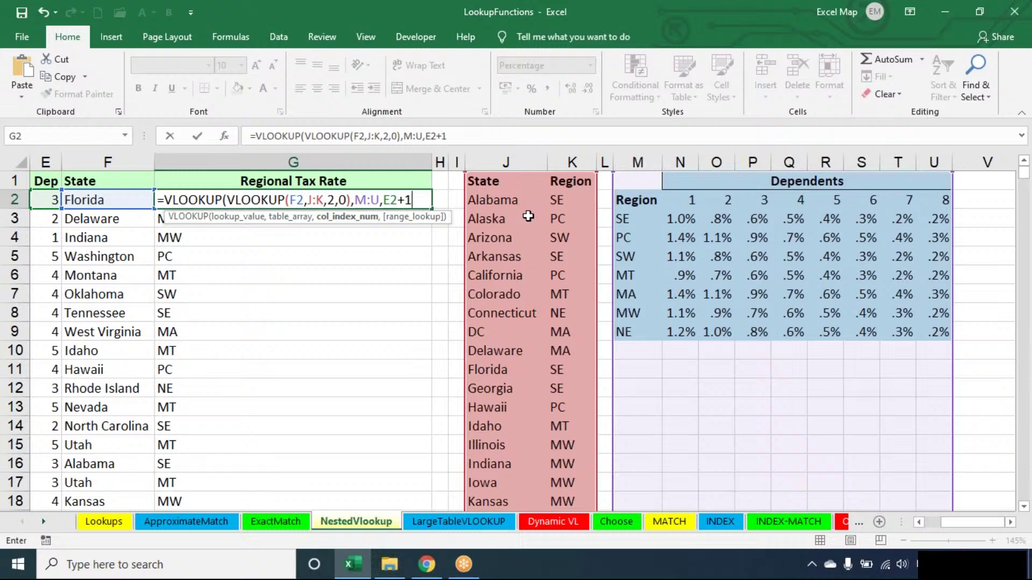
{"action": "type", "text": ",0)"}
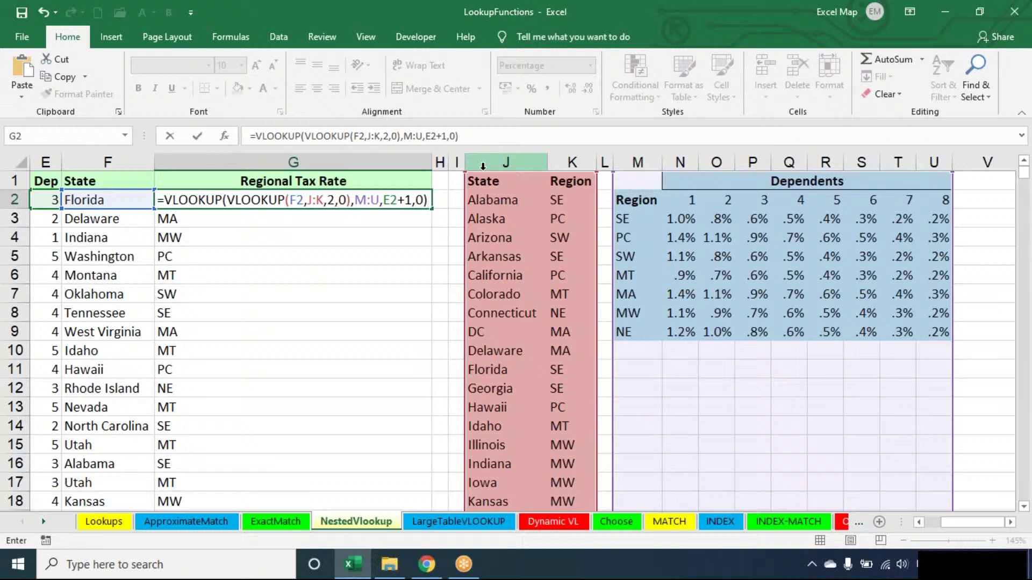
{"action": "key", "text": "Return"}
Fill the nested formula down the Regional Tax Rate column and undo all the formula entries in column G
{"action": "left_click", "coordinate": [423, 200]}
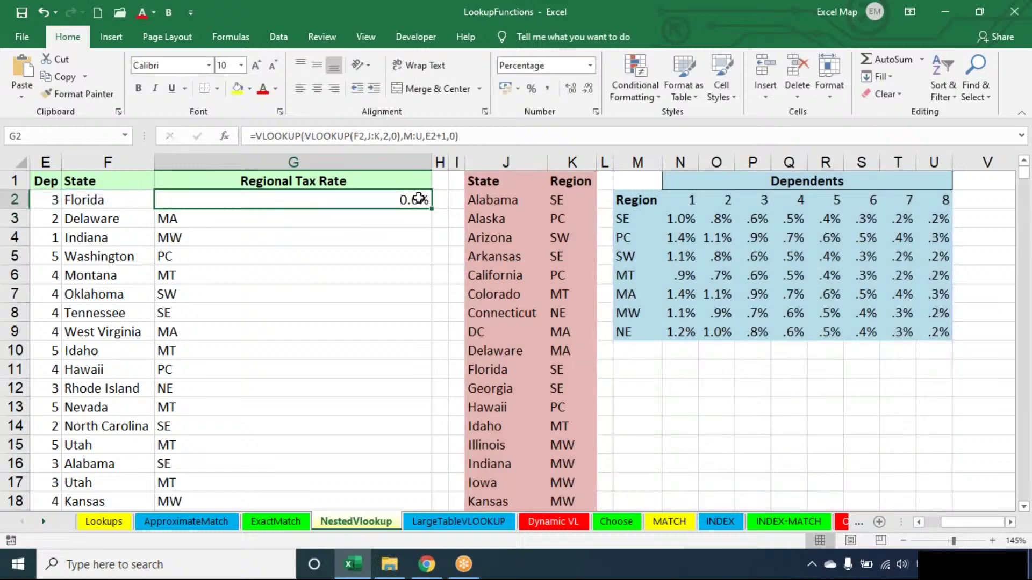
{"action": "double_click", "coordinate": [432, 208]}
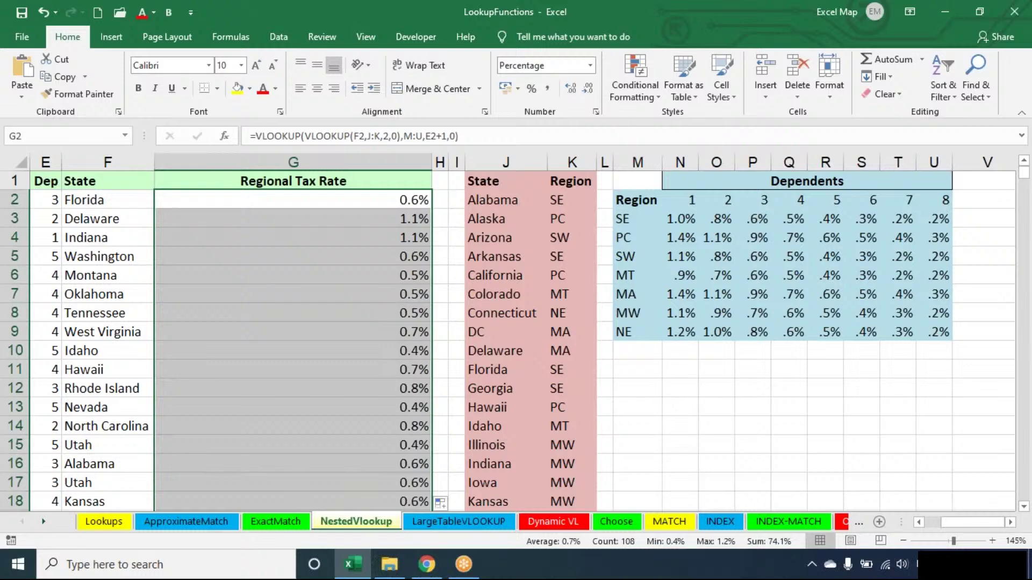
{"action": "key", "text": "ctrl+z"}
{"action": "key", "text": "ctrl+z"}
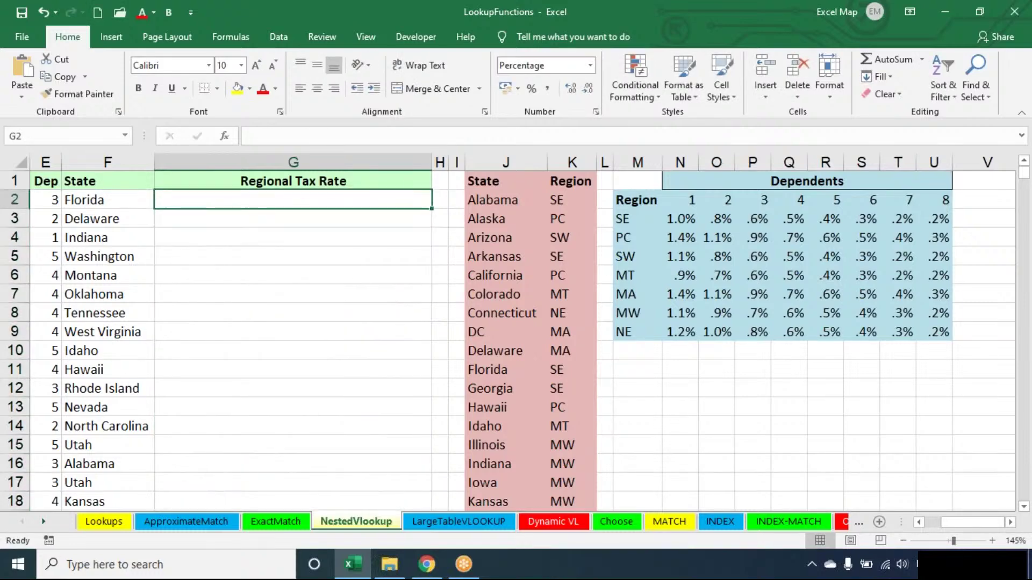
Enter the region lookup =VLOOKUP(F2,J:K,2,0) in the empty cell G2
{"action": "type", "text": "=VLOOKUP("}
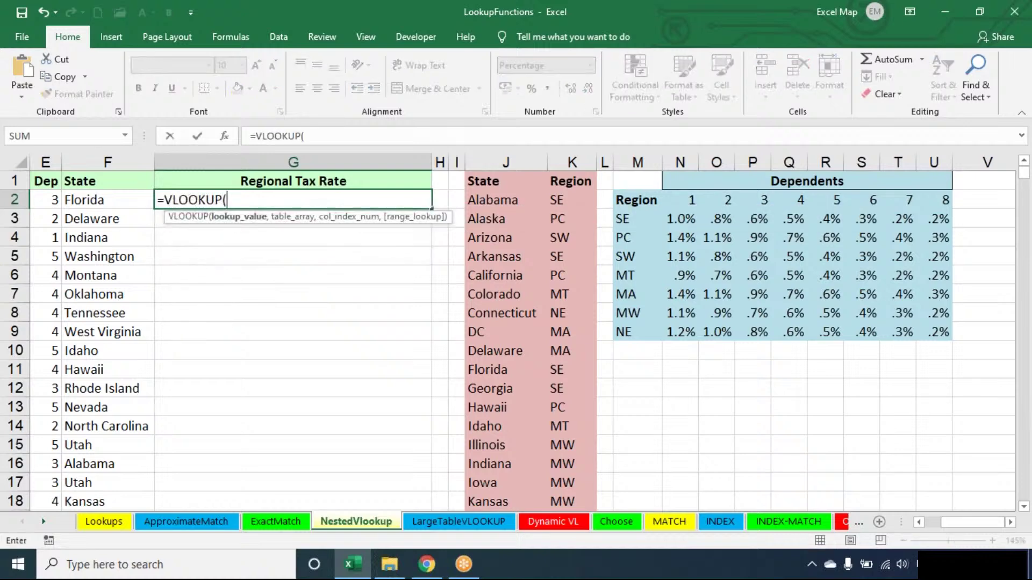
{"action": "left_click", "coordinate": [107, 200]}
{"action": "type", "text": ","}
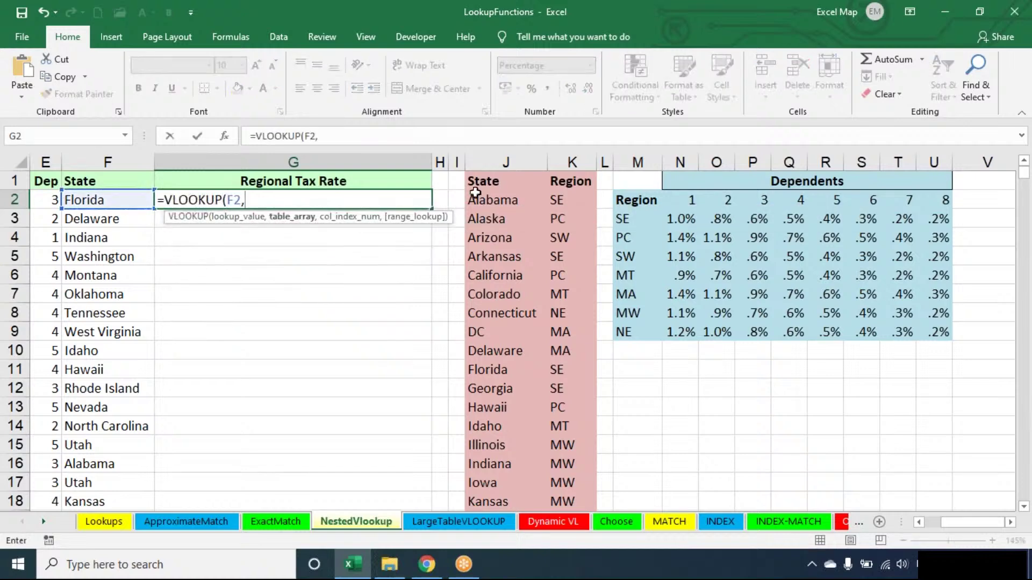
{"action": "left_click_drag", "start_coordinate": [506, 162], "coordinate": [572, 161]}
{"action": "type", "text": ",2,0)"}
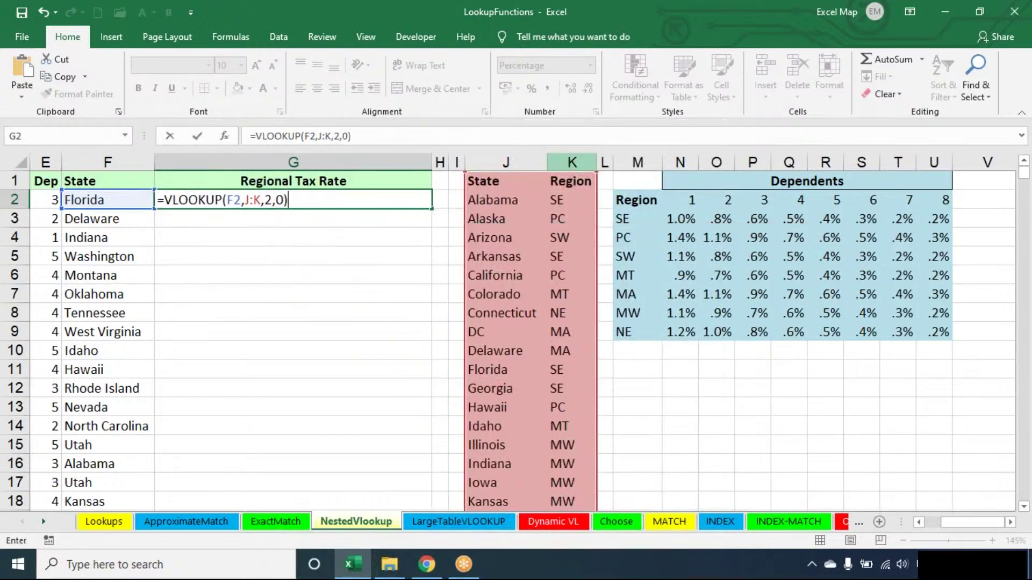
{"action": "key", "text": "Return"}
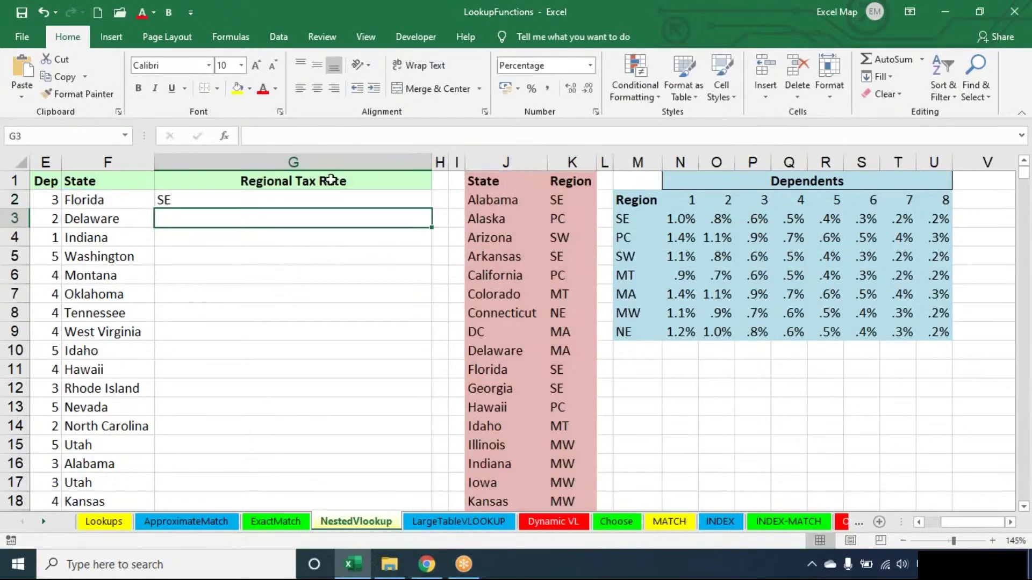
Nest G2's region lookup in an outer VLOOKUP with table array M:U, column index E2+1 and exact match 0
{"action": "double_click", "coordinate": [191, 200]}
{"action": "left_click", "coordinate": [166, 200]}
{"action": "type", "text": "VLOOKUP(VLOOKUP(F2,J:K,2,0"}
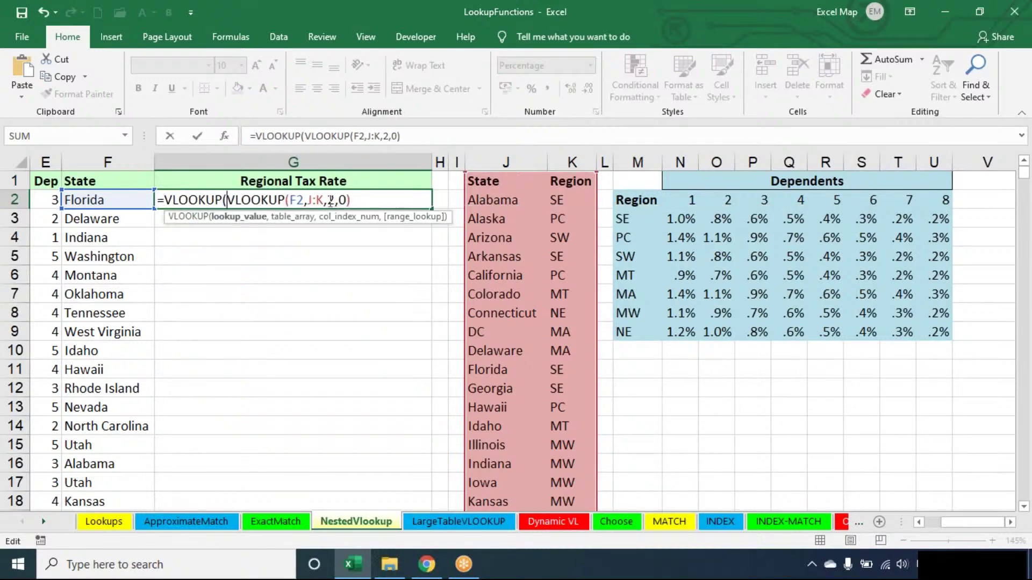
{"action": "left_click", "coordinate": [379, 194]}
{"action": "type", "text": ","}
{"action": "left_click_drag", "start_coordinate": [637, 162], "coordinate": [934, 162]}
{"action": "type", "text": ",M:U,"}
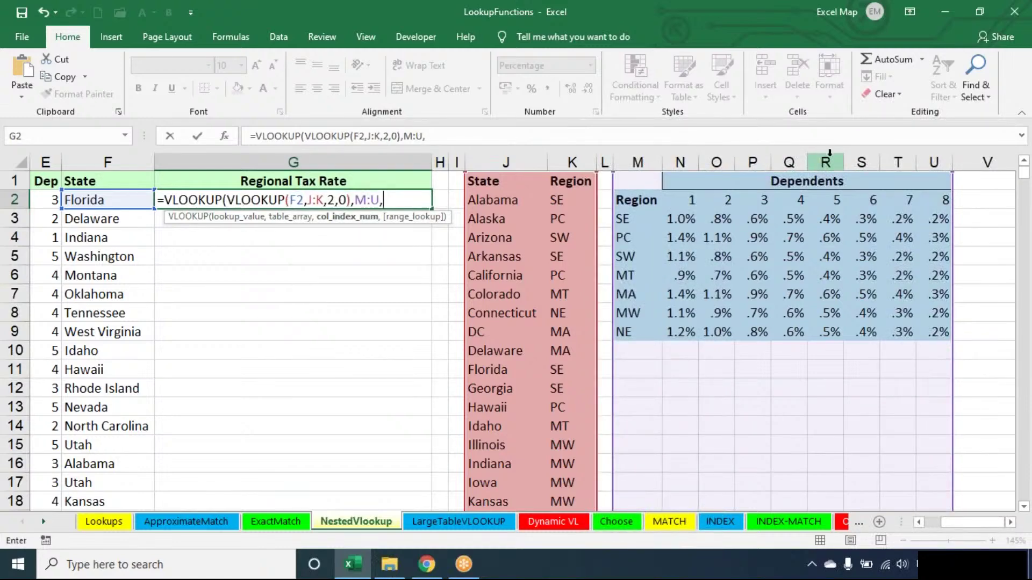
{"action": "left_click", "coordinate": [35, 199]}
{"action": "type", "text": "+1,0)"}
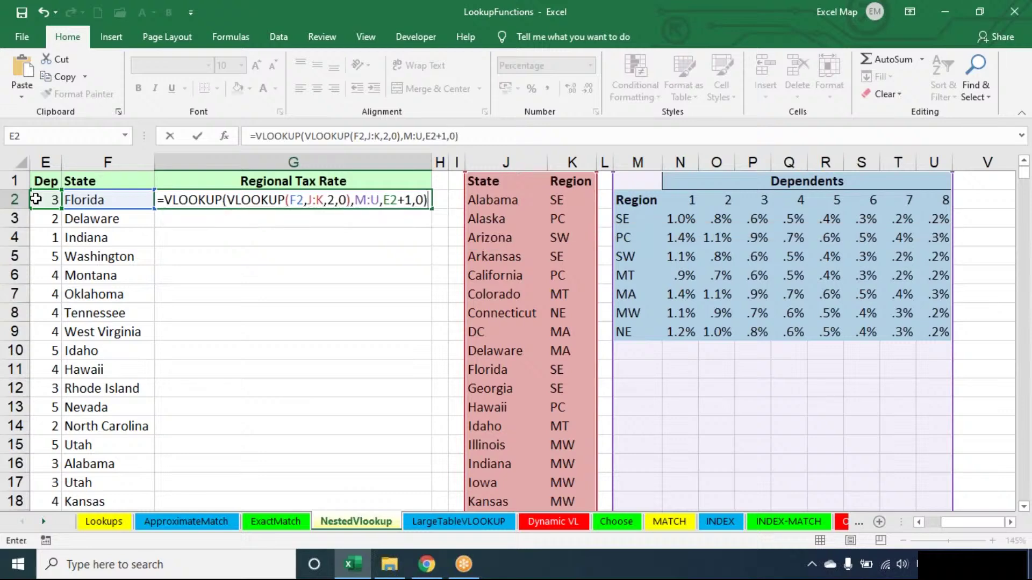
{"action": "key", "text": "Return"}
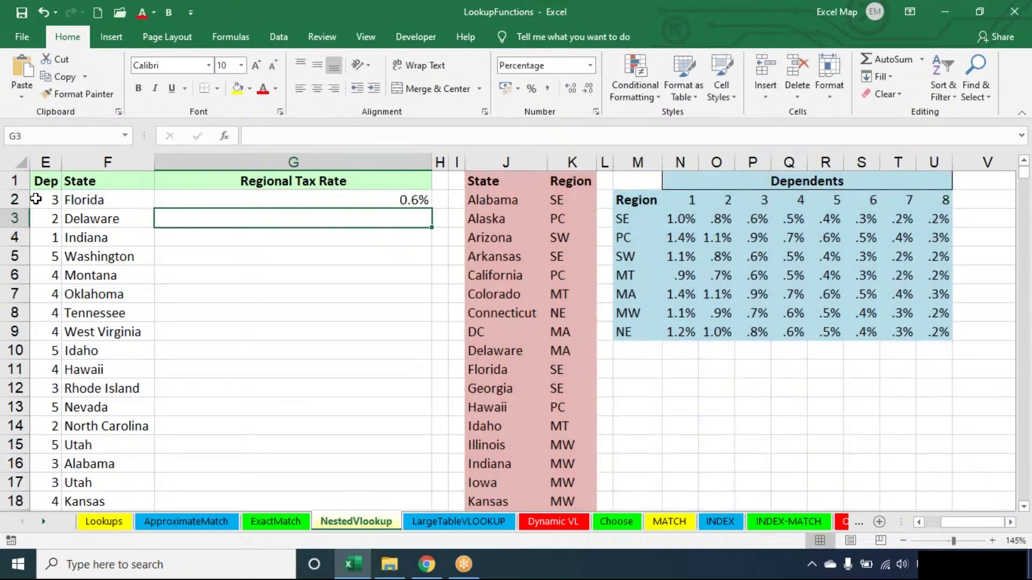
Fill the nested VLOOKUP down the Regional Tax Rate column and review the formula in G2
{"action": "left_click", "coordinate": [406, 198]}
{"action": "double_click", "coordinate": [432, 209]}
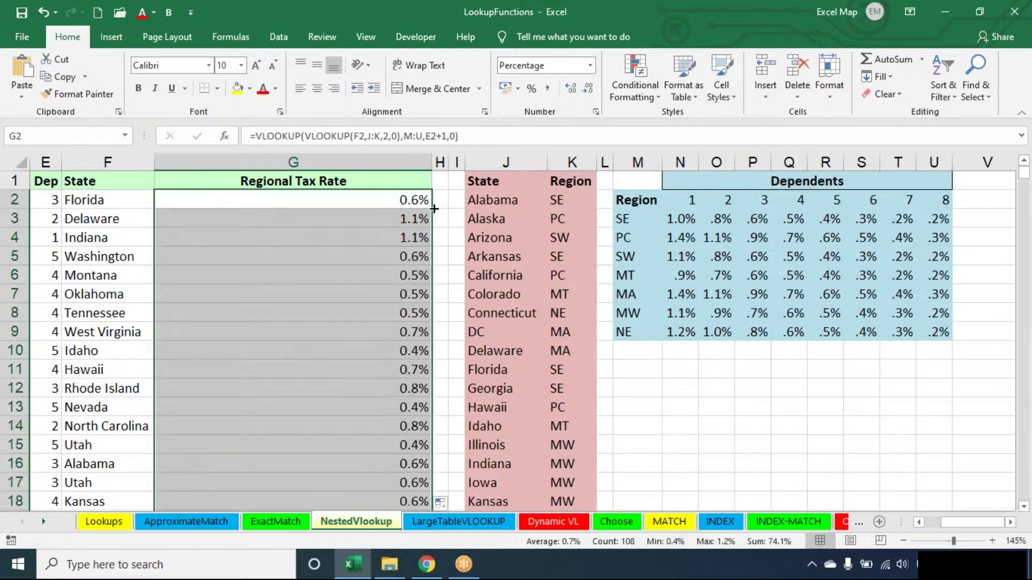
{"action": "double_click", "coordinate": [420, 200]}
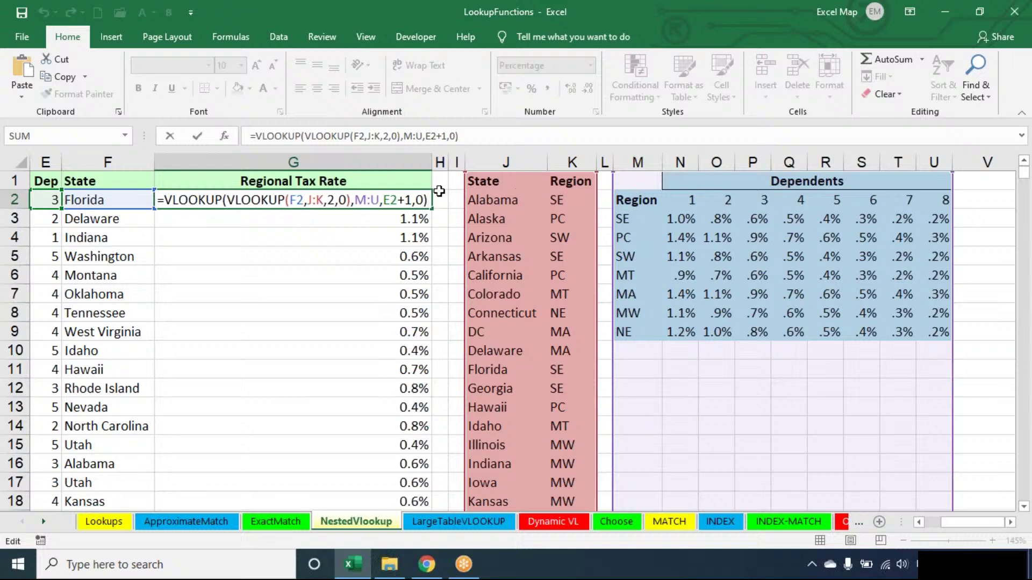
{"action": "left_click", "coordinate": [744, 21]}
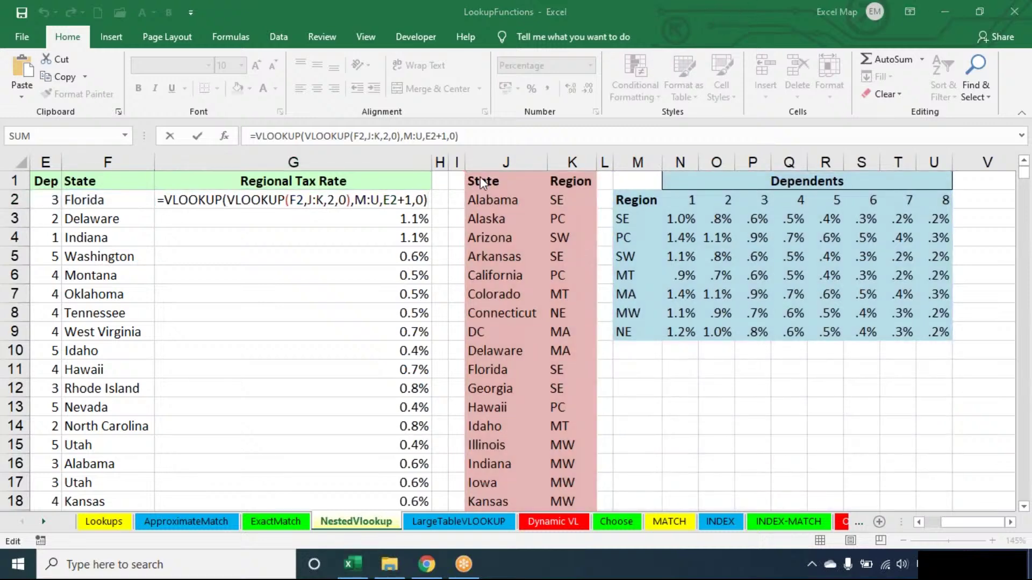
{"action": "left_click", "coordinate": [431, 200]}
{"action": "left_click", "coordinate": [430, 199]}
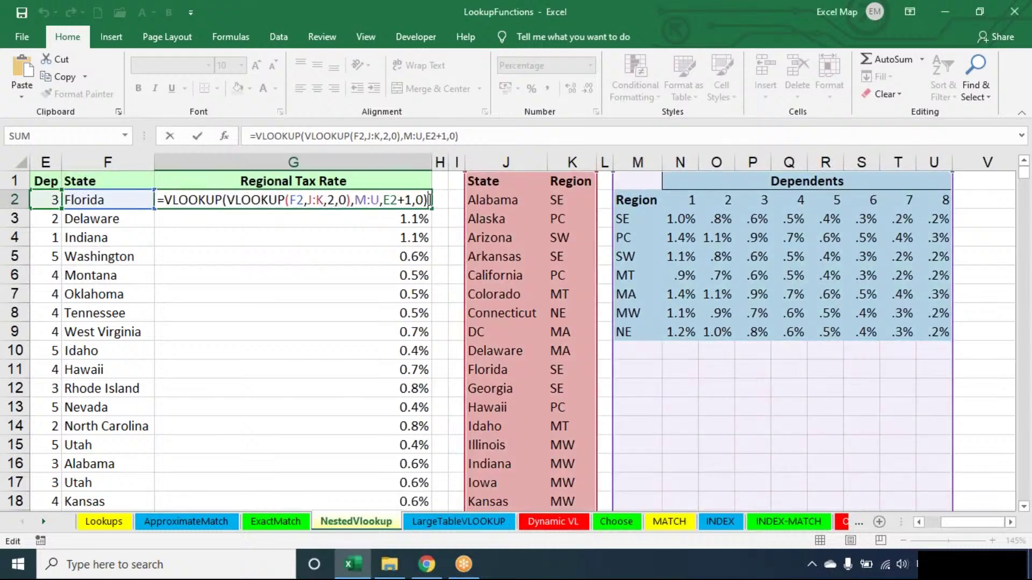
{"action": "key", "text": "ctrl+Return"}
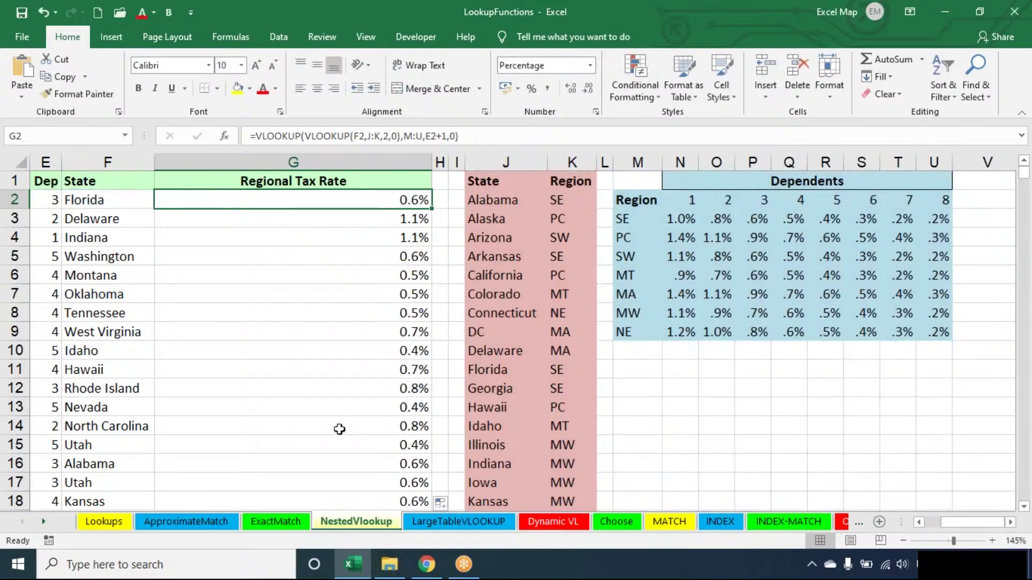
Open Notepad and write the heading "CHOOSE:" underlined with a row of dashes
{"action": "key", "text": "super+r"}
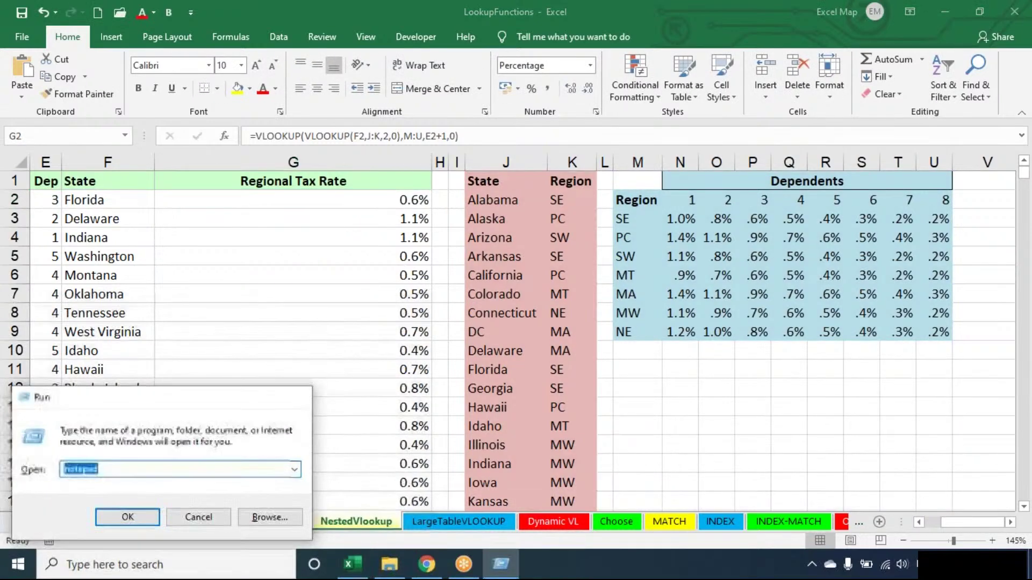
{"action": "key", "text": "Return"}
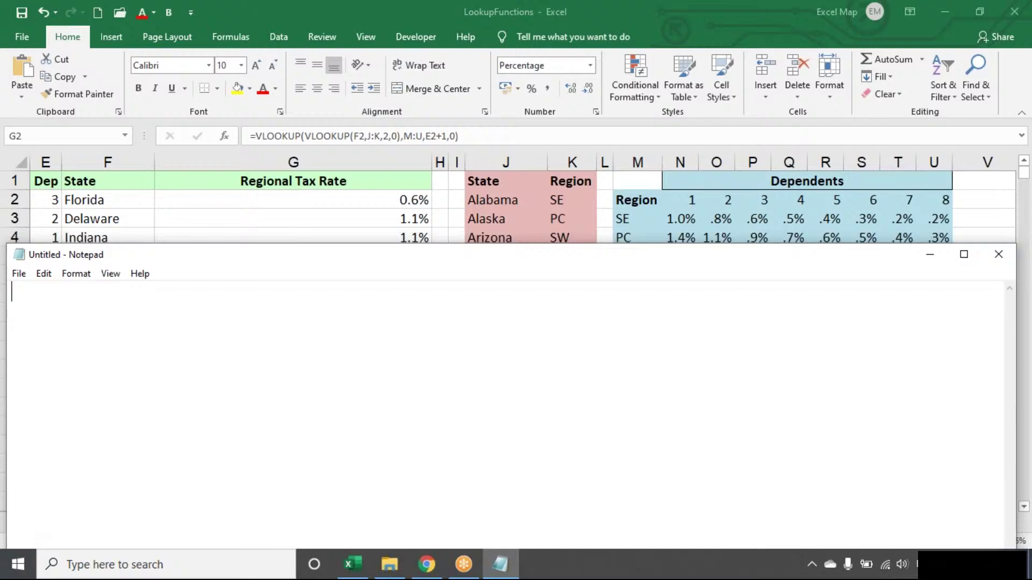
{"action": "type", "text": "CHOOSE:"}
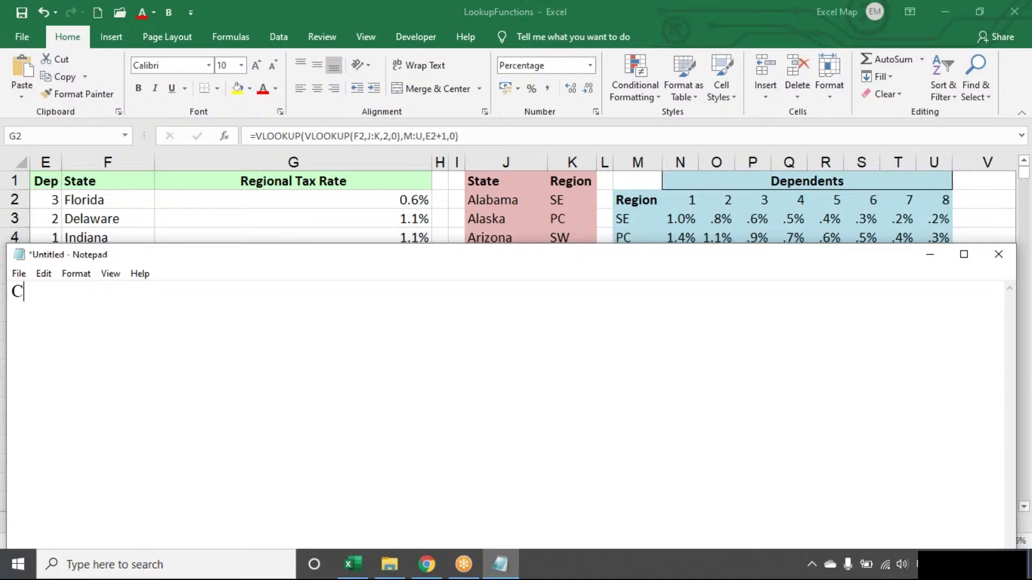
{"action": "key", "text": "Return"}
{"action": "type", "text": "------------"}
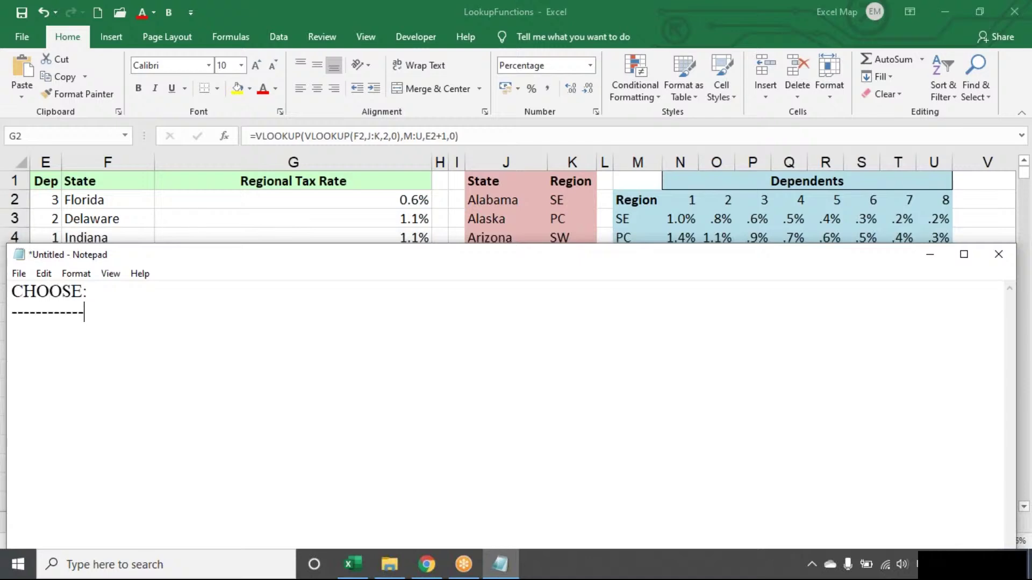
Add the indented note "Choose a value or action to perform from a list of values, based on an index number."
{"action": "key", "text": "Return"}
{"action": "key", "text": "Tab"}
{"action": "type", "text": "Choose a value "}
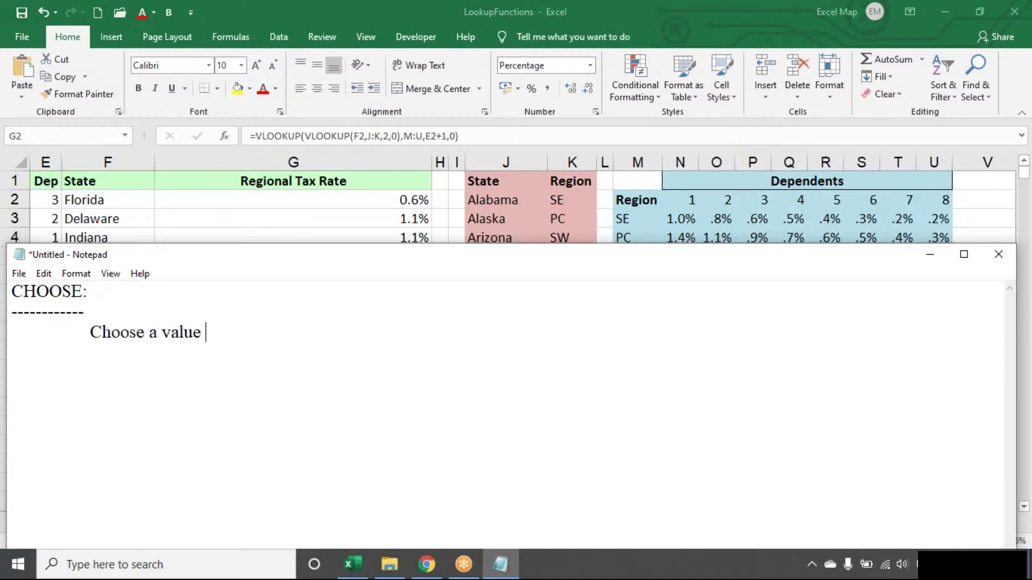
{"action": "type", "text": "or action to perform for"}
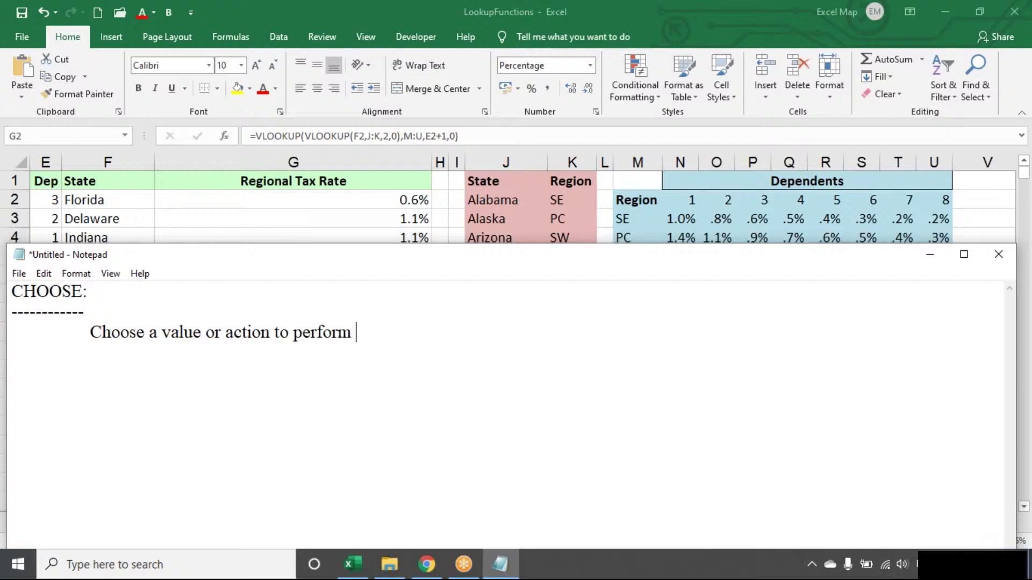
{"action": "key", "text": "BackSpace"}
{"action": "key", "text": "BackSpace"}
{"action": "type", "text": "rom a list of values"}
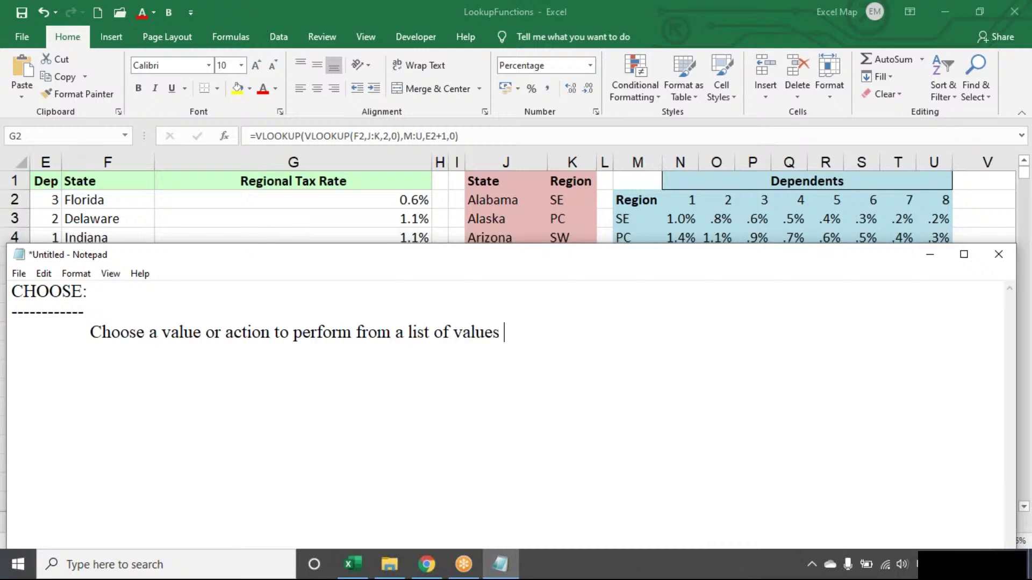
{"action": "type", "text": "  based on "}
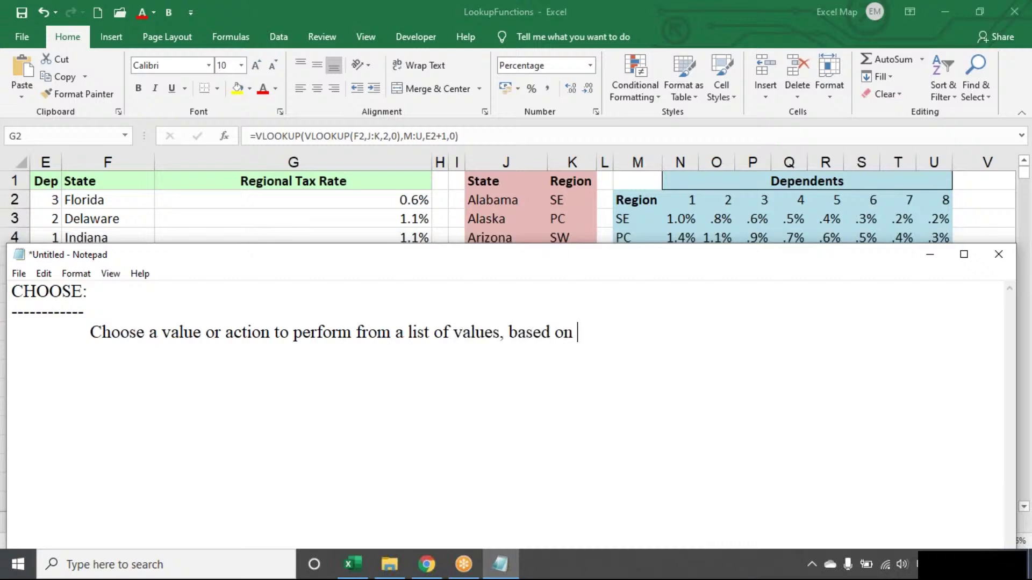
{"action": "type", "text": "an index number."}
{"action": "key", "text": "Return"}
{"action": "key", "text": "Return"}
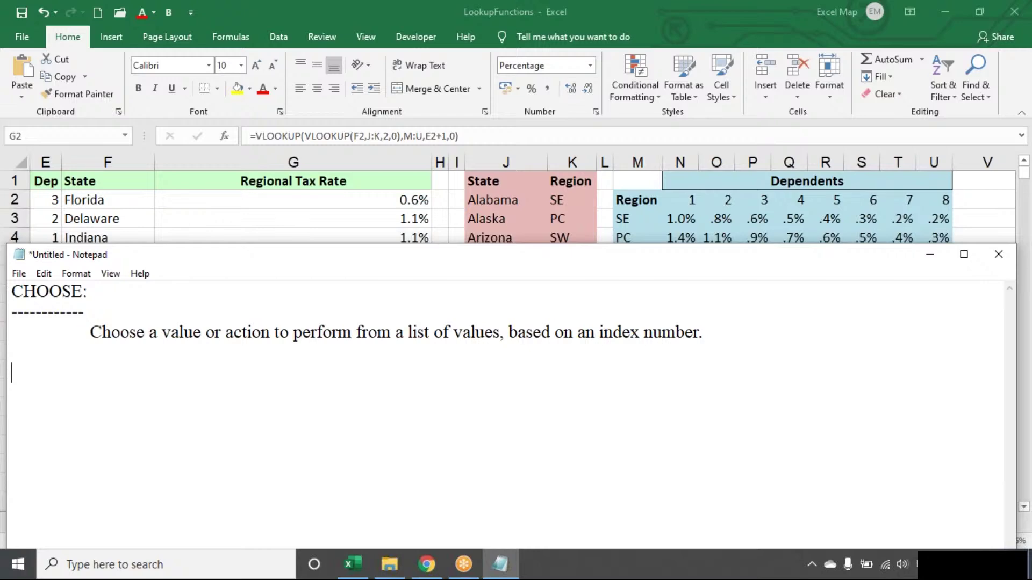
Switch back to Excel and open the Choose sheet
{"action": "key", "text": "alt+Tab"}
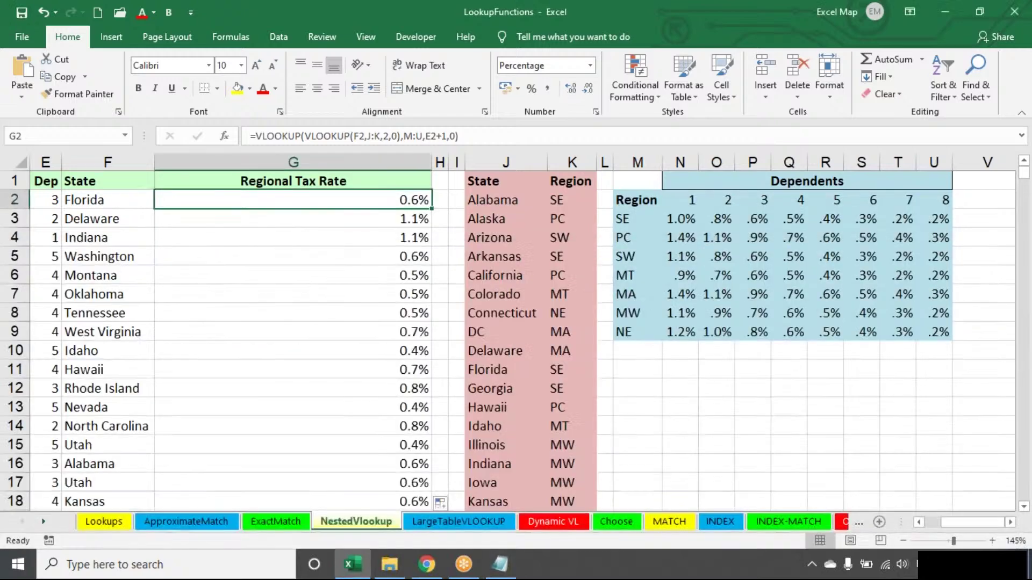
{"action": "left_click", "coordinate": [621, 519]}
{"action": "key", "text": "Right"}
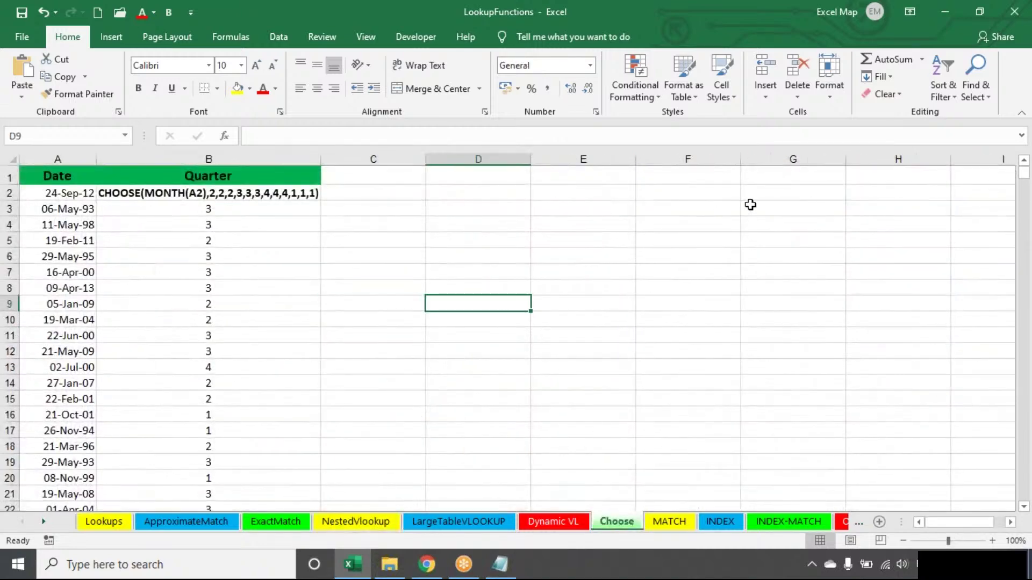
{"action": "type", "text": "=choo"}
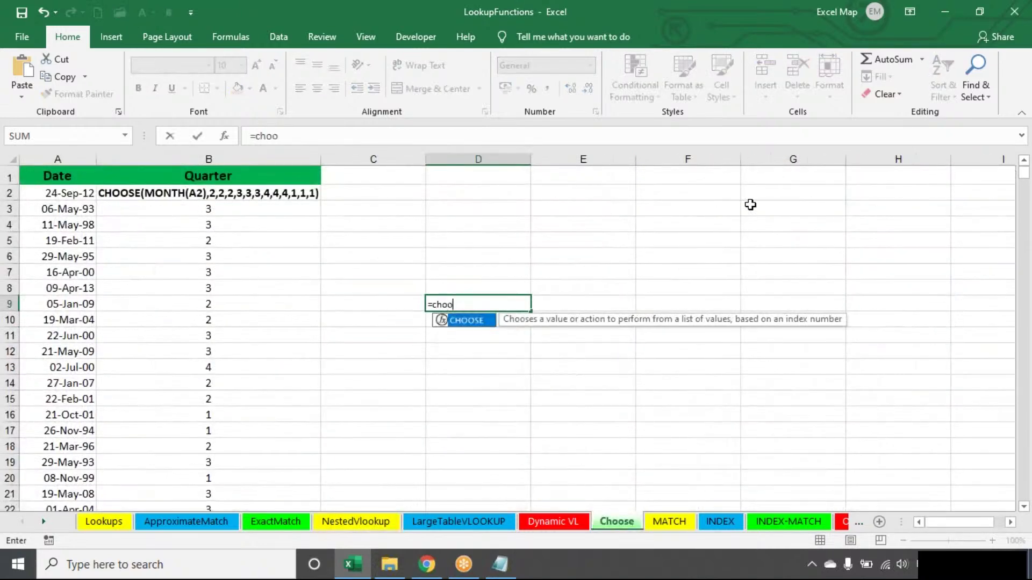
{"action": "key", "text": "Tab"}
{"action": "key", "text": "Escape"}
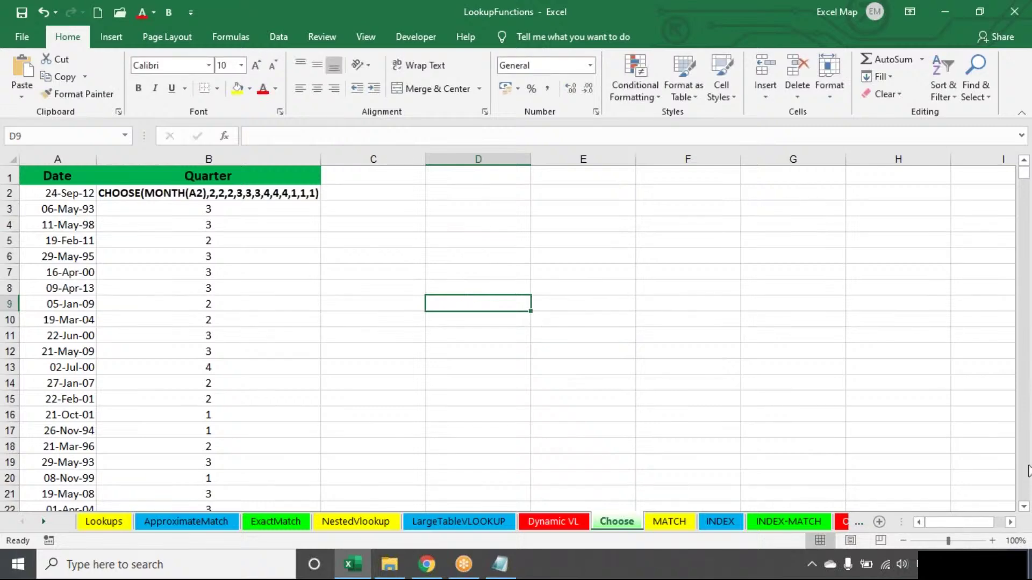
Clear all the existing entries below the Quarter header in column B
{"action": "left_click", "coordinate": [992, 540]}
{"action": "left_click", "coordinate": [992, 540]}
{"action": "left_click", "coordinate": [1023, 161]}
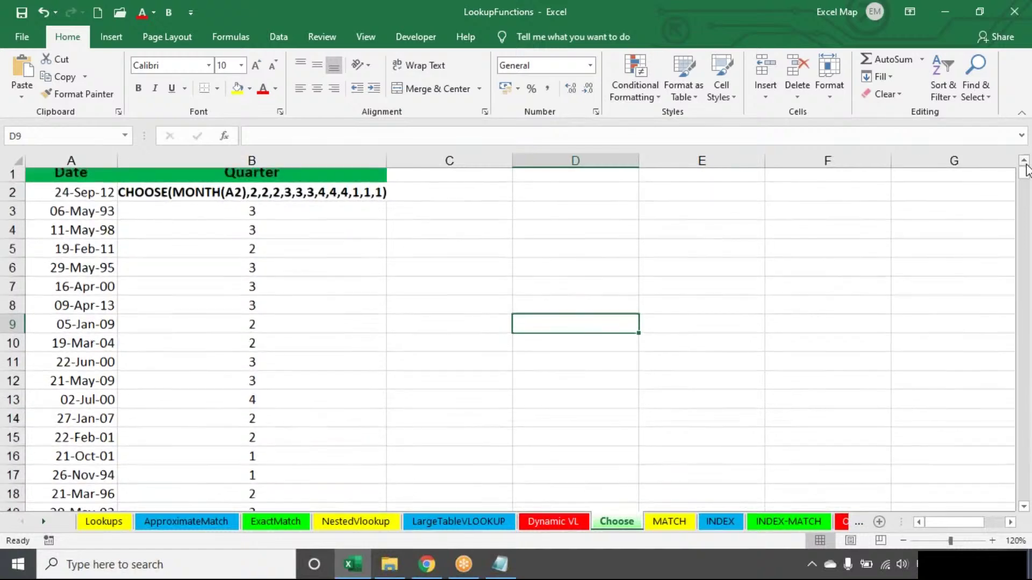
{"action": "left_click", "coordinate": [295, 200]}
{"action": "key", "text": "ctrl+shift+Down"}
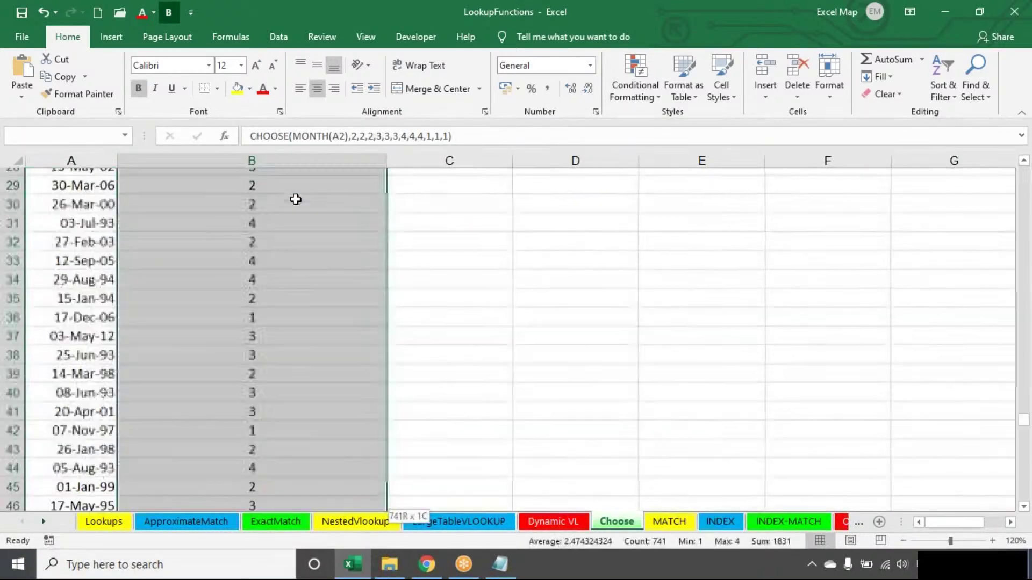
{"action": "scroll", "coordinate": [295, 200], "scroll_direction": "up", "scroll_amount": 6}
{"action": "key", "text": "Delete"}
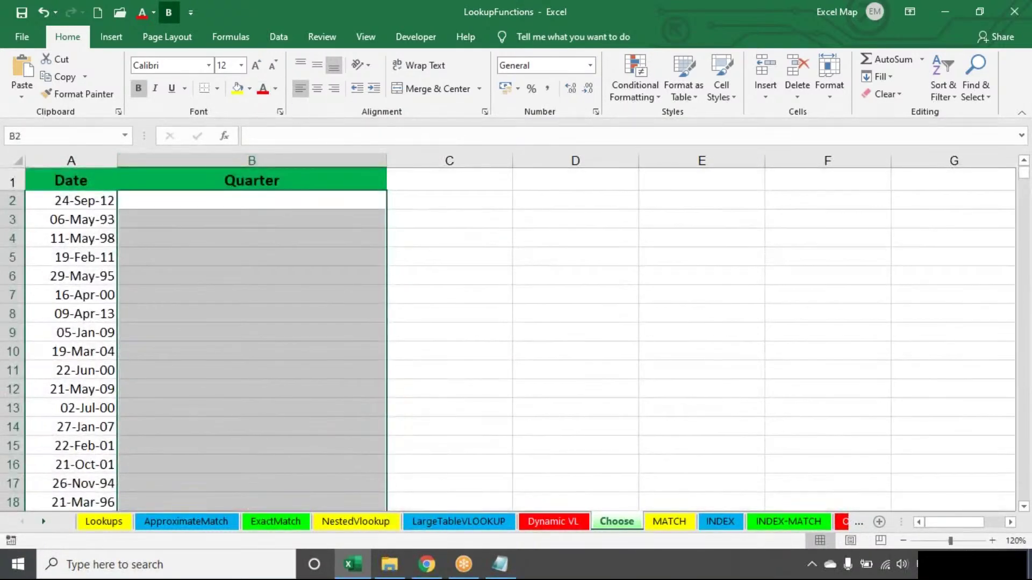
Enter the example formula =CHOOSE(6,55,66,45,76,54,23,87,55,6,77) in cell C6
{"action": "left_click_drag", "start_coordinate": [422, 213], "coordinate": [483, 274]}
{"action": "left_click", "coordinate": [482, 274]}
{"action": "type", "text": "=CHOO"}
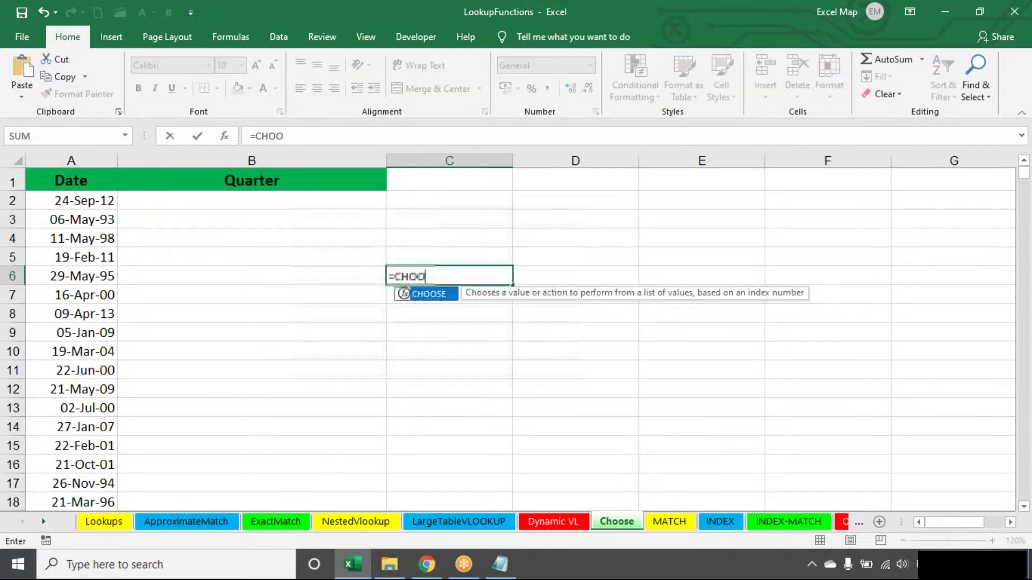
{"action": "key", "text": "Tab"}
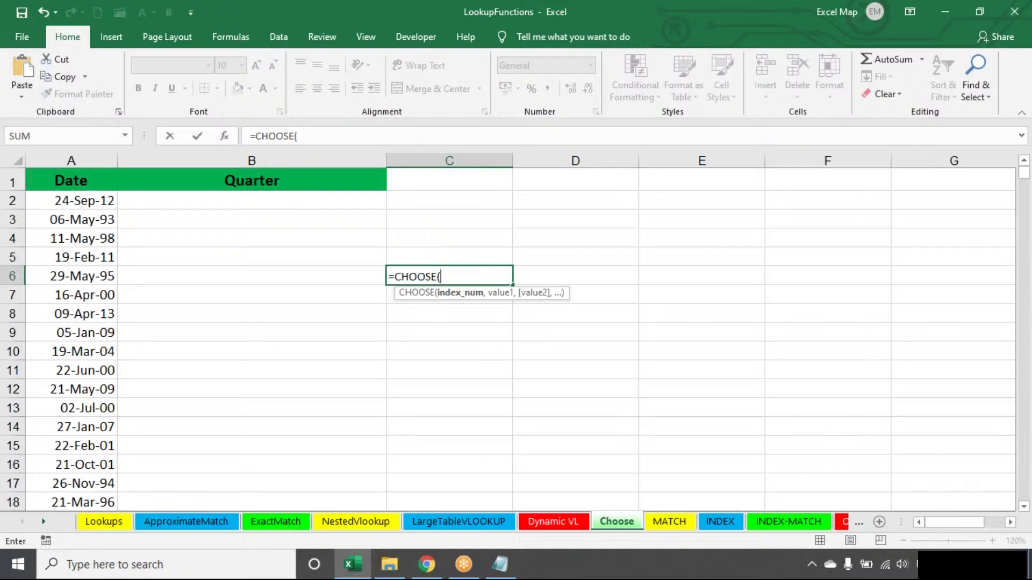
{"action": "type", "text": "6,"}
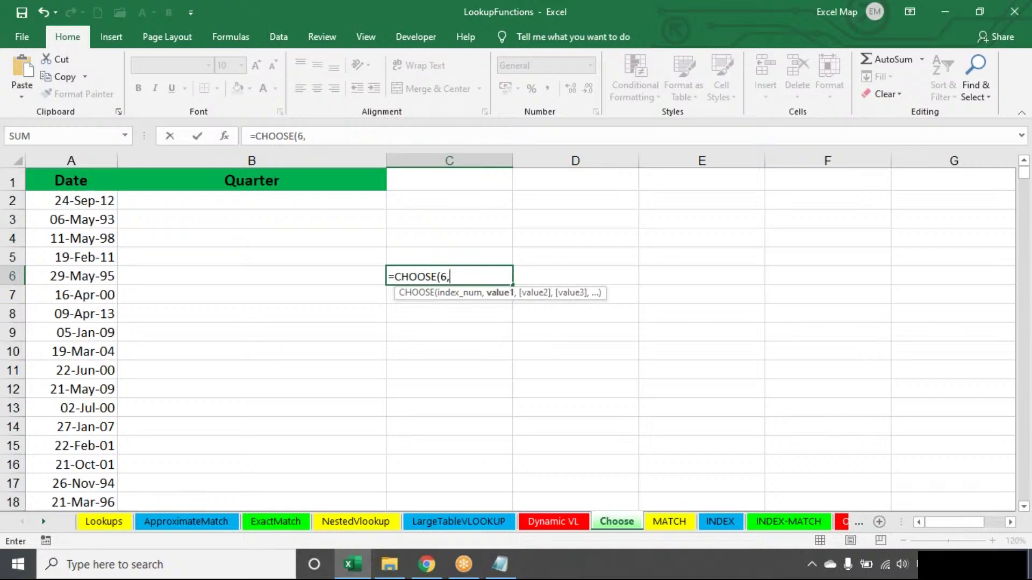
{"action": "type", "text": "55,66,45"}
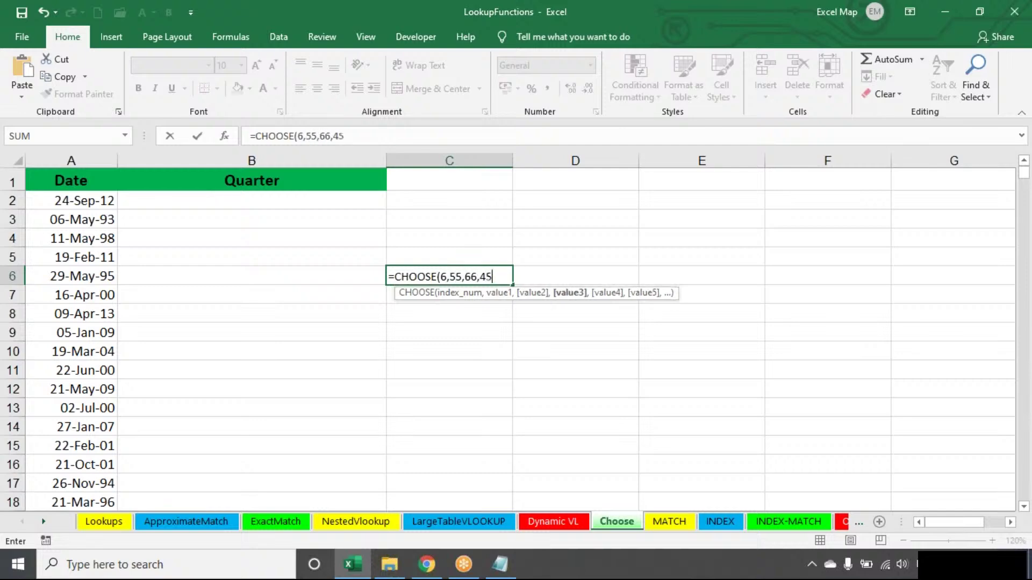
{"action": "type", "text": ",76,54,2"}
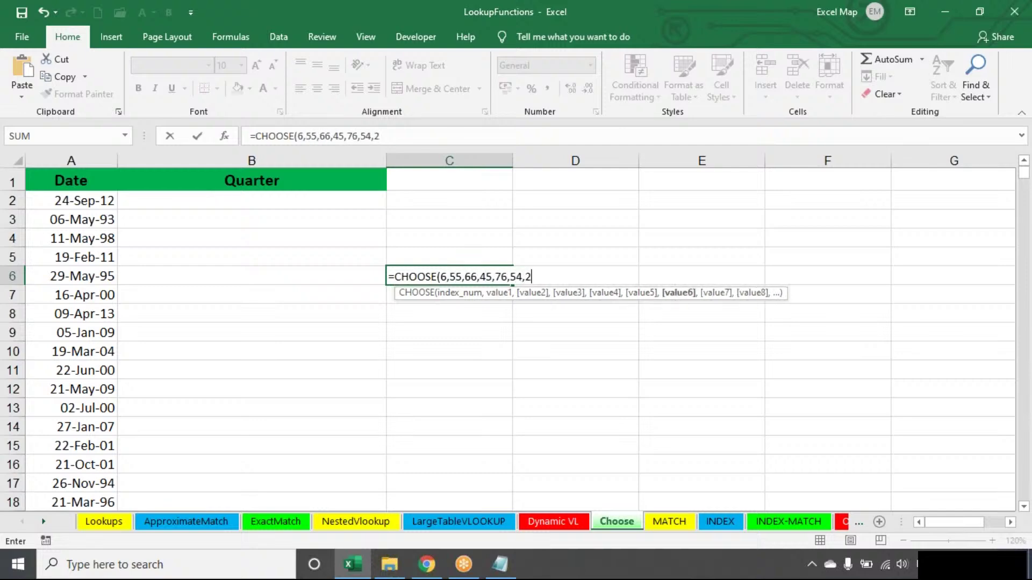
{"action": "type", "text": "3,87,55,6"}
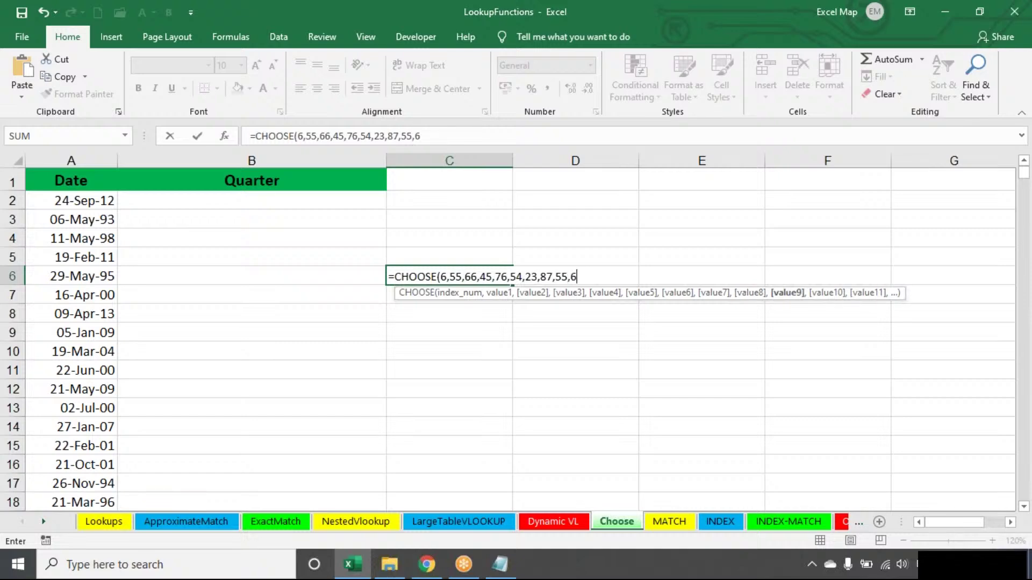
{"action": "type", "text": ",77)"}
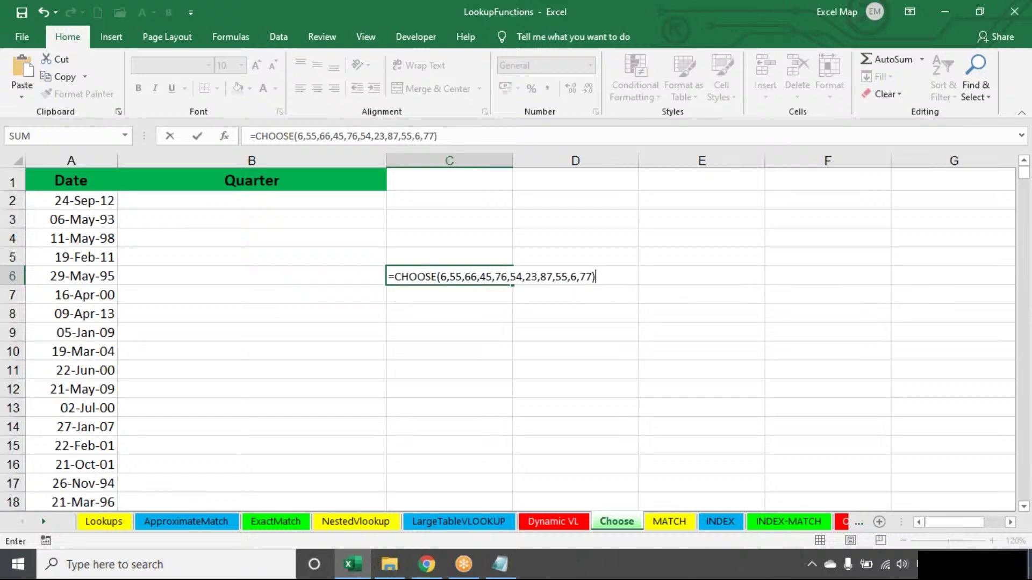
{"action": "left_click", "coordinate": [438, 276]}
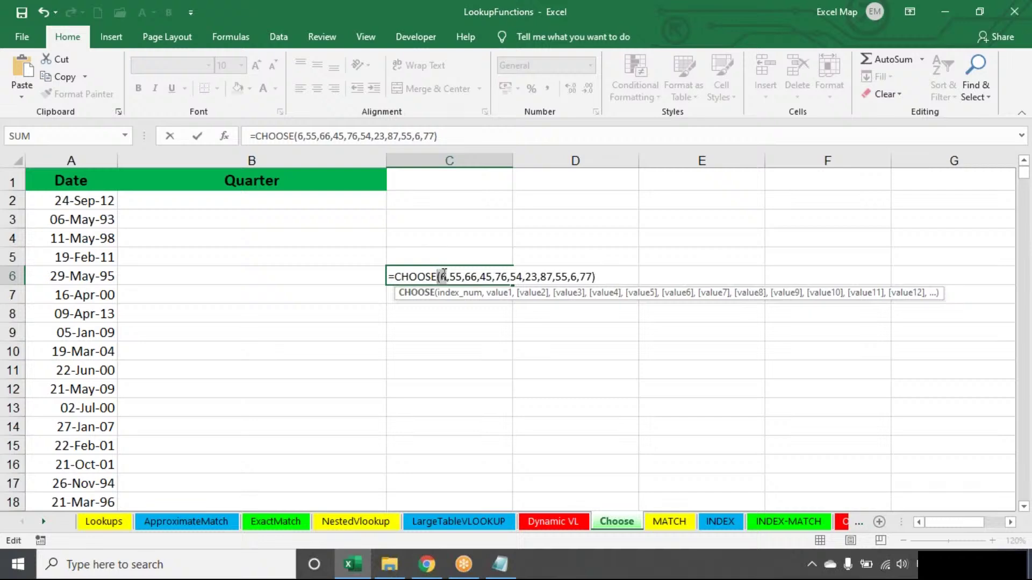
{"action": "left_click", "coordinate": [456, 276]}
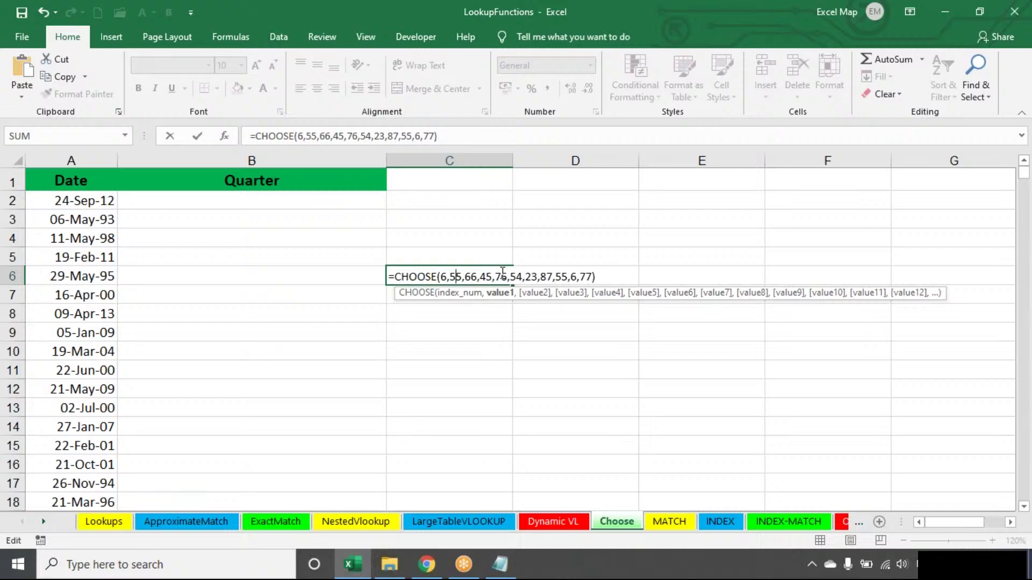
{"action": "left_click", "coordinate": [532, 276]}
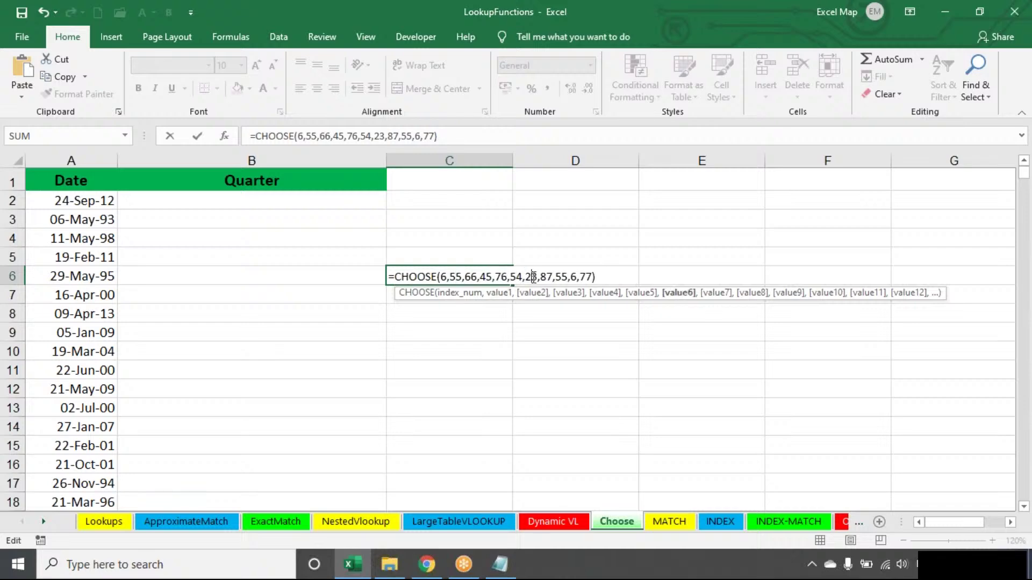
{"action": "key", "text": "Return"}
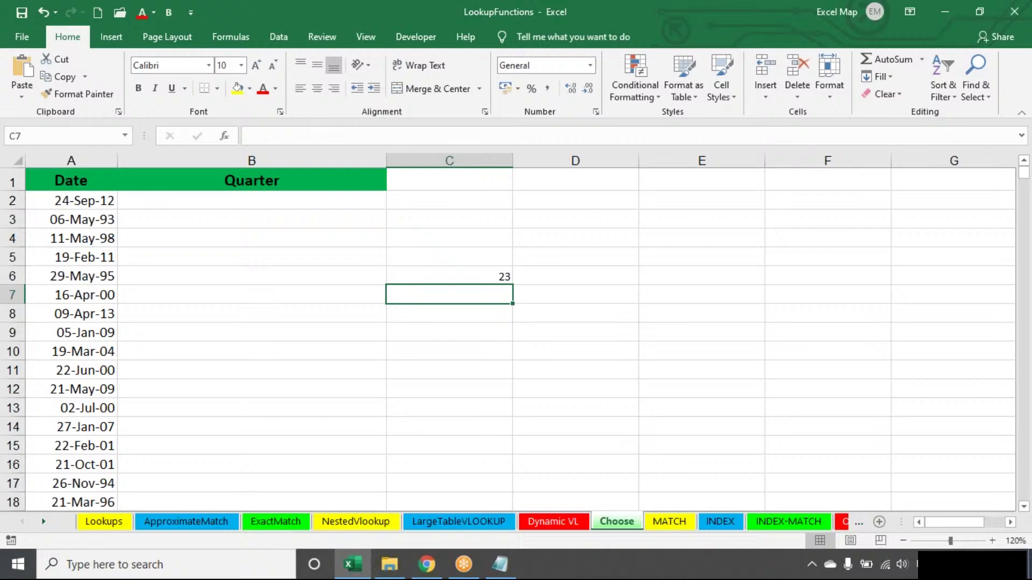
Change the index number of the CHOOSE example in C6 to 4, and clear the cell after checking its result
{"action": "left_click", "coordinate": [476, 274]}
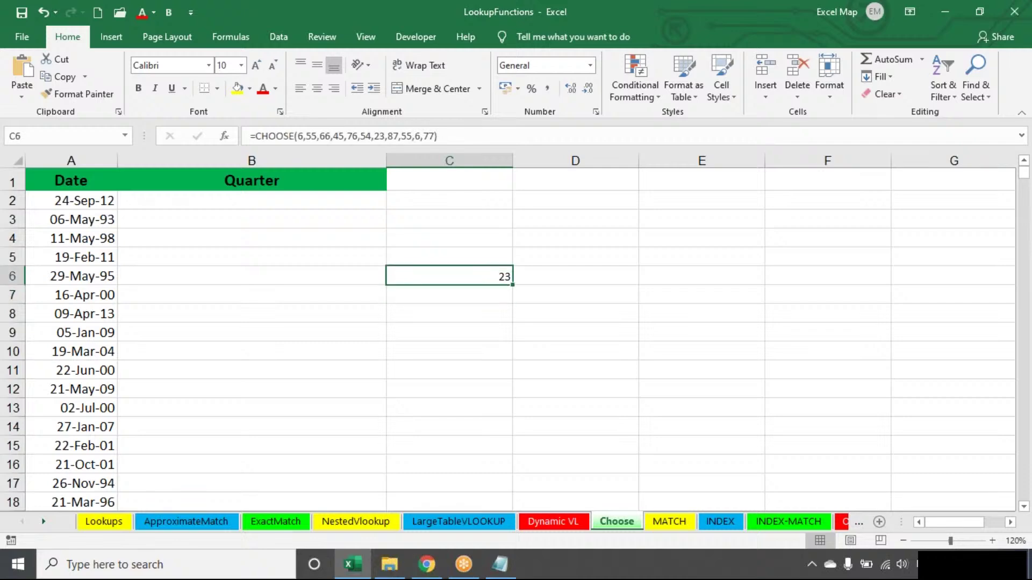
{"action": "double_click", "coordinate": [476, 274]}
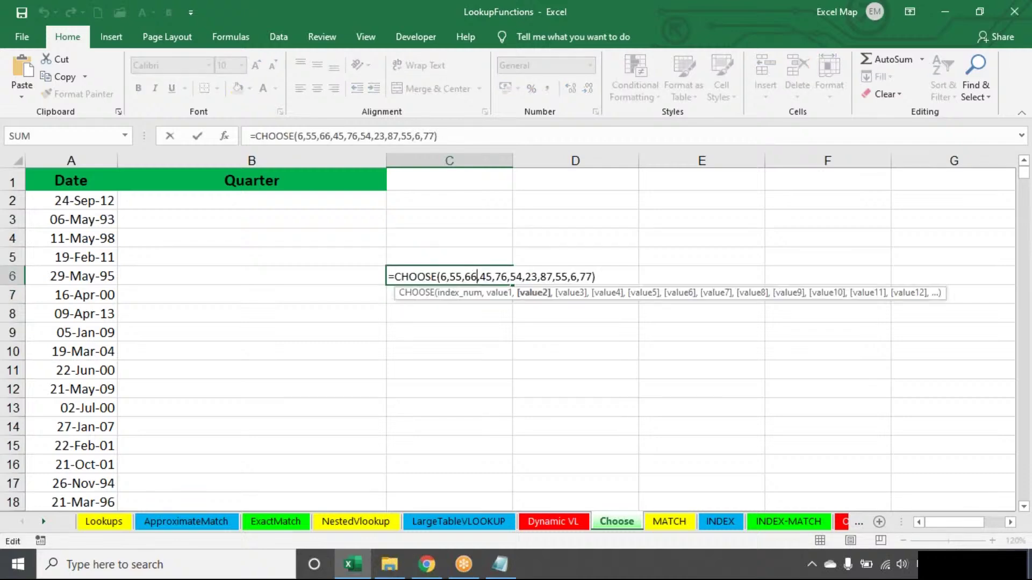
{"action": "key", "text": "Escape"}
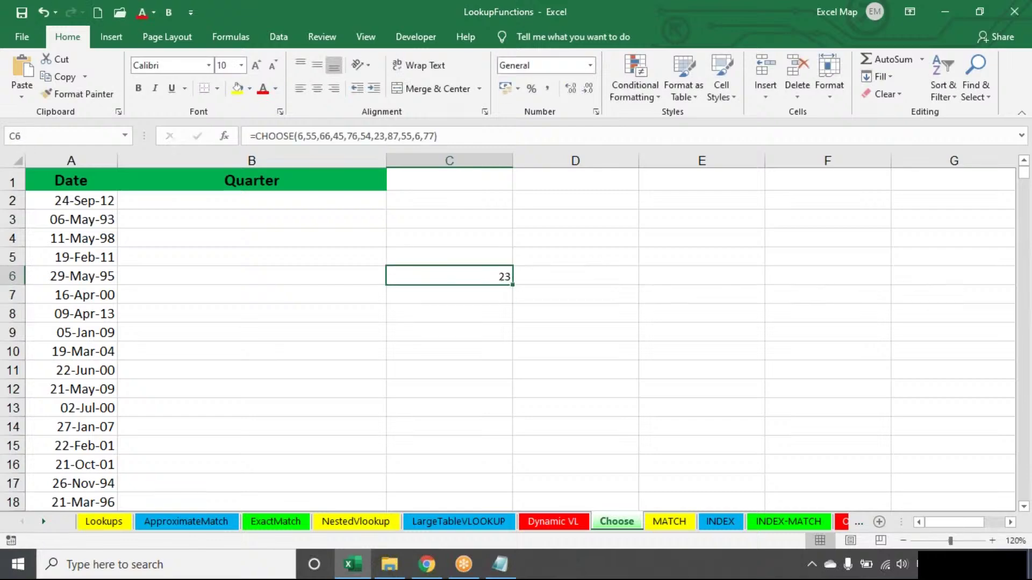
{"action": "double_click", "coordinate": [445, 277]}
{"action": "key", "text": "BackSpace"}
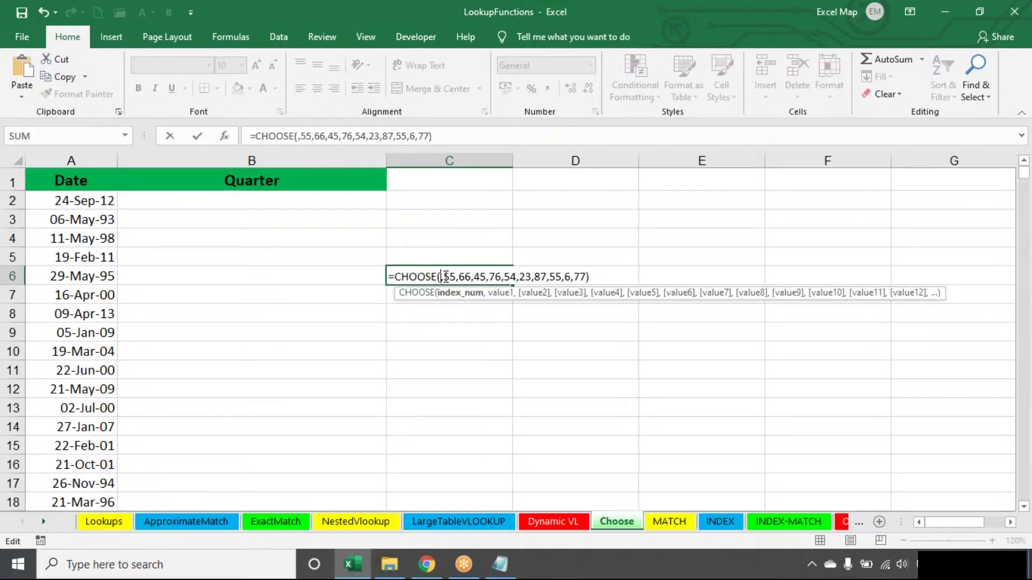
{"action": "type", "text": "4"}
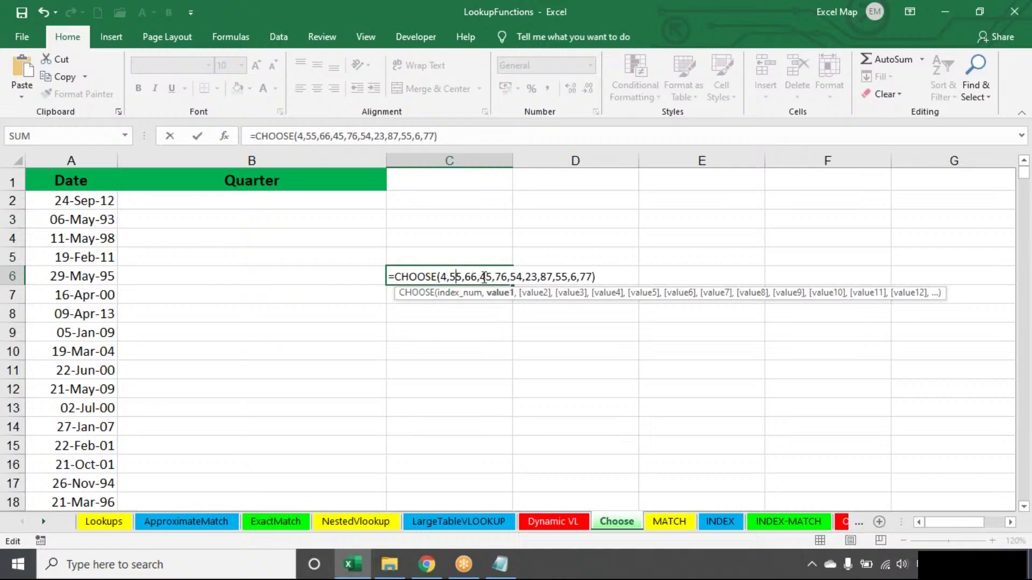
{"action": "left_click", "coordinate": [502, 277]}
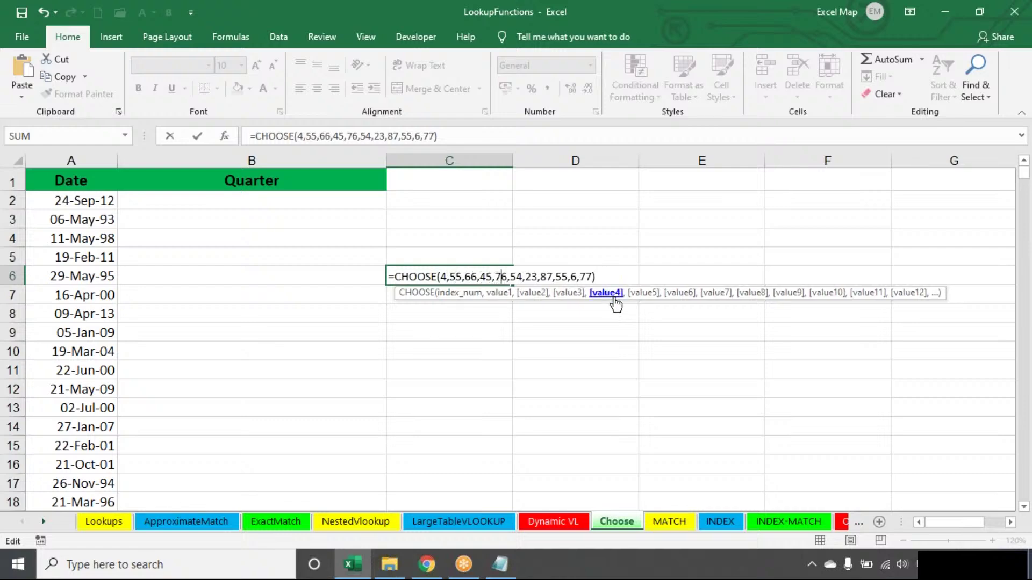
{"action": "key", "text": "Return"}
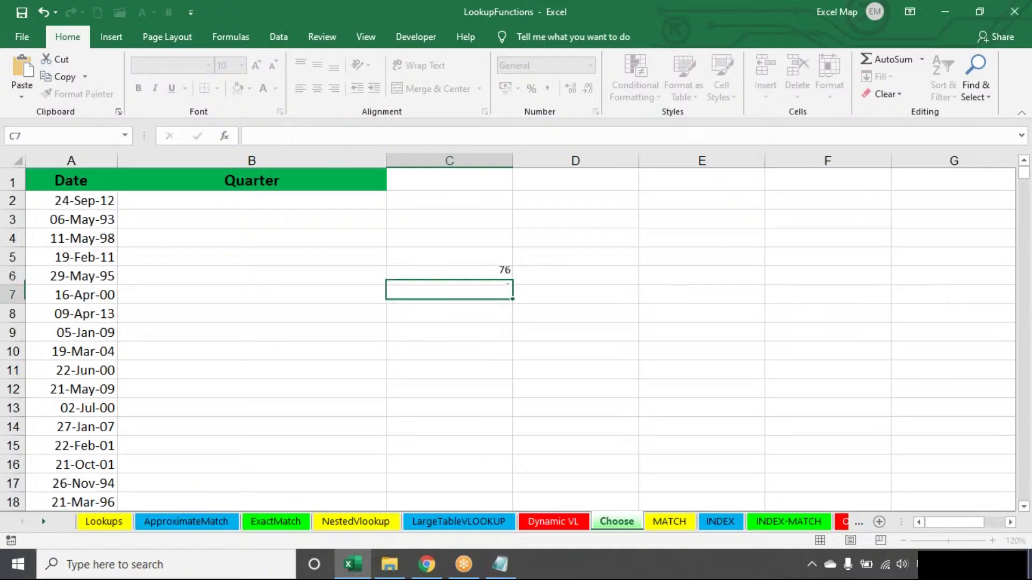
{"action": "left_click", "coordinate": [449, 275]}
{"action": "key", "text": "Delete"}
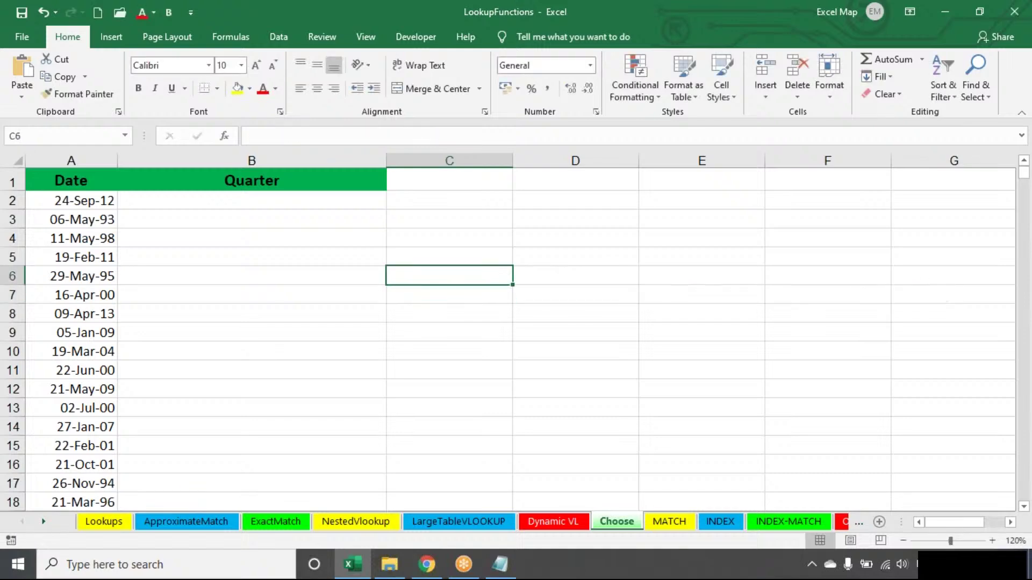
Enter =MONTH(A2) in cell B2 to extract the month number of the first date
{"action": "key", "text": "Up"}
{"action": "key", "text": "Up"}
{"action": "key", "text": "Up"}
{"action": "key", "text": "Up"}
{"action": "key", "text": "Left"}
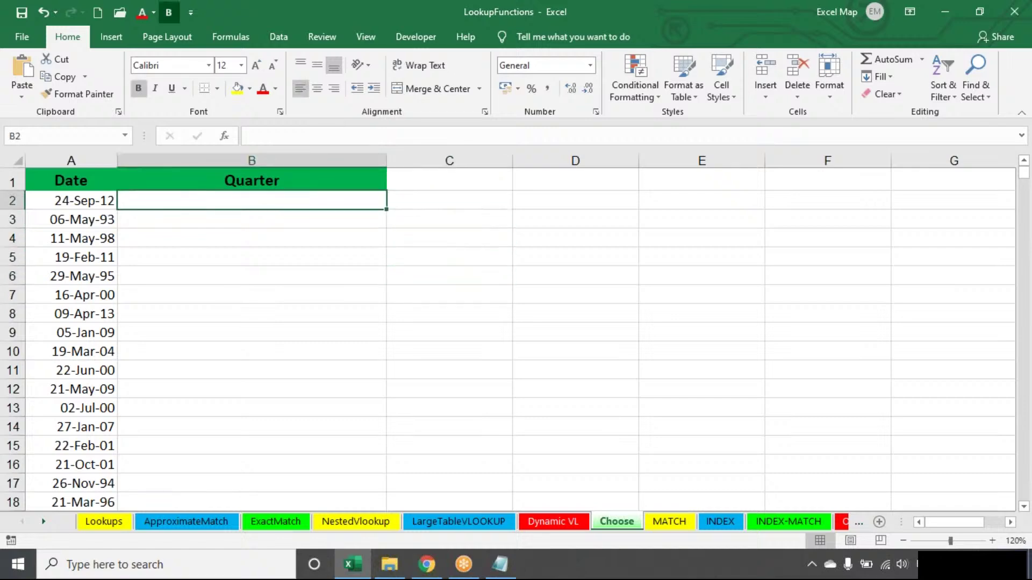
{"action": "type", "text": "=MONTH("}
{"action": "key", "text": "Left"}
{"action": "type", "text": ")"}
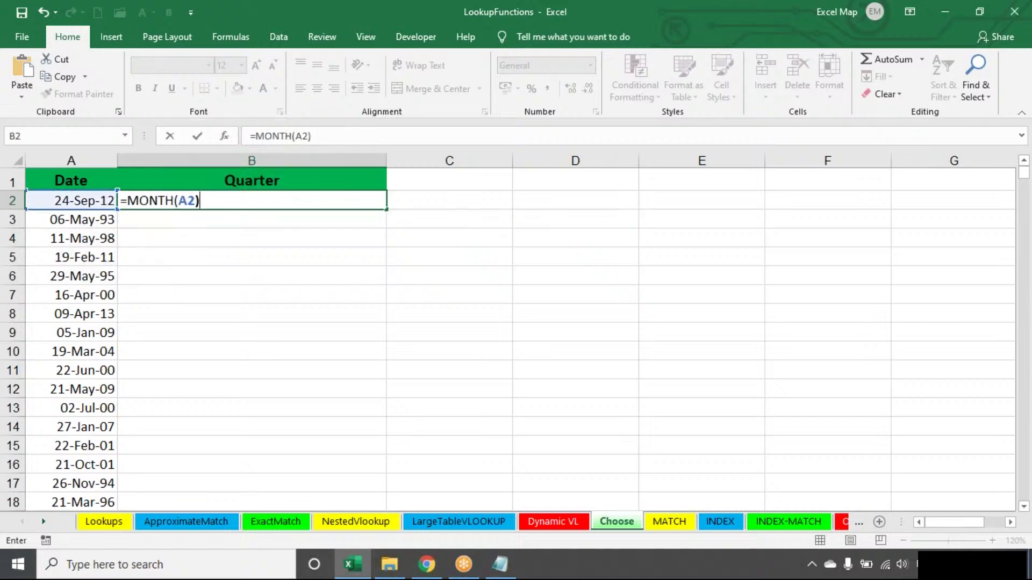
{"action": "key", "text": "Return"}
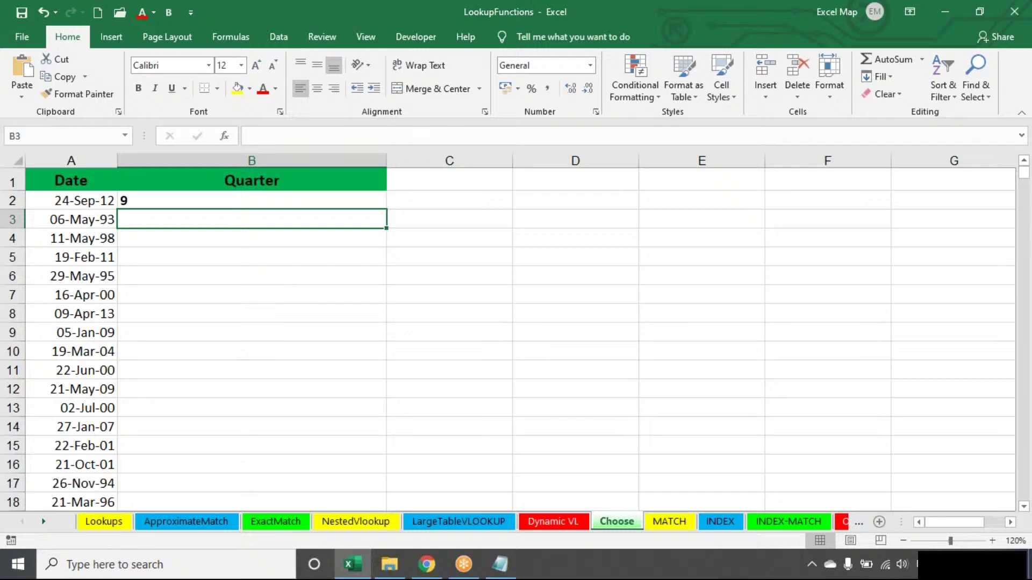
Wrap the MONTH formula in B2 in CHOOSE to build =CHOOSE(MONTH(A2),1,1,1,2,2,2,3,3,3,4,4,4)
{"action": "double_click", "coordinate": [372, 196]}
{"action": "left_click", "coordinate": [126, 200]}
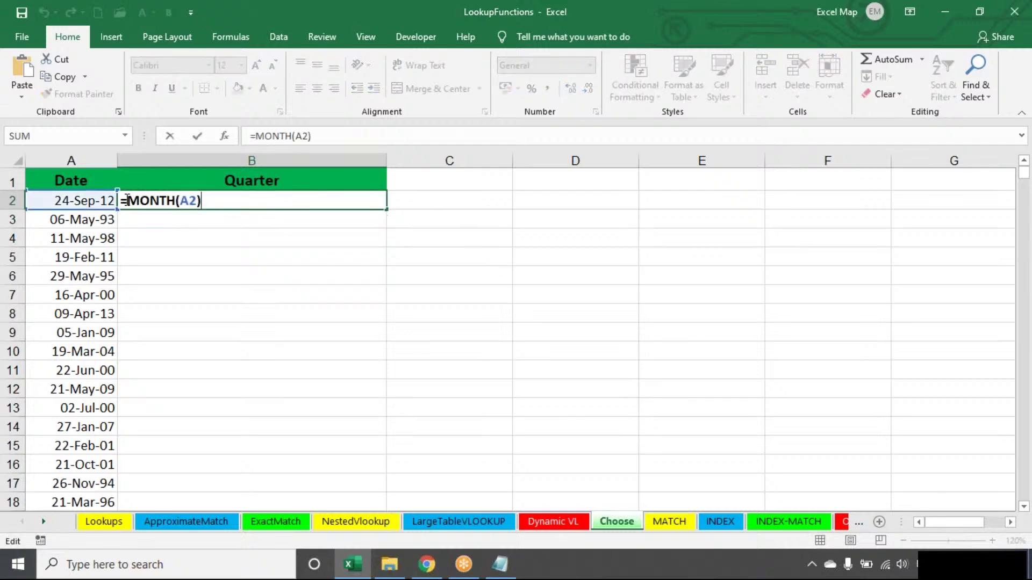
{"action": "type", "text": "CHO"}
{"action": "key", "text": "Tab"}
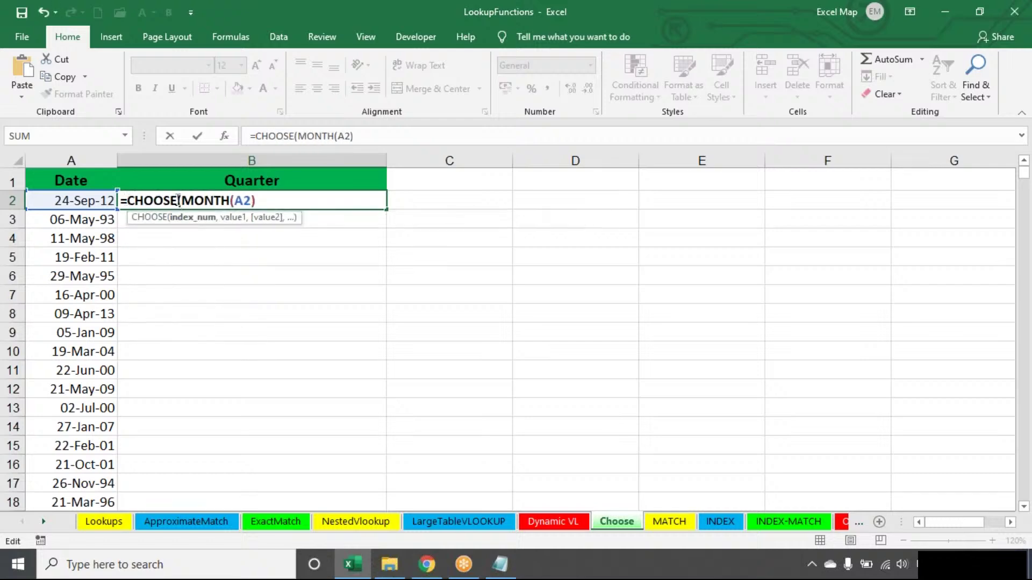
{"action": "left_click", "coordinate": [301, 197]}
{"action": "type", "text": ","}
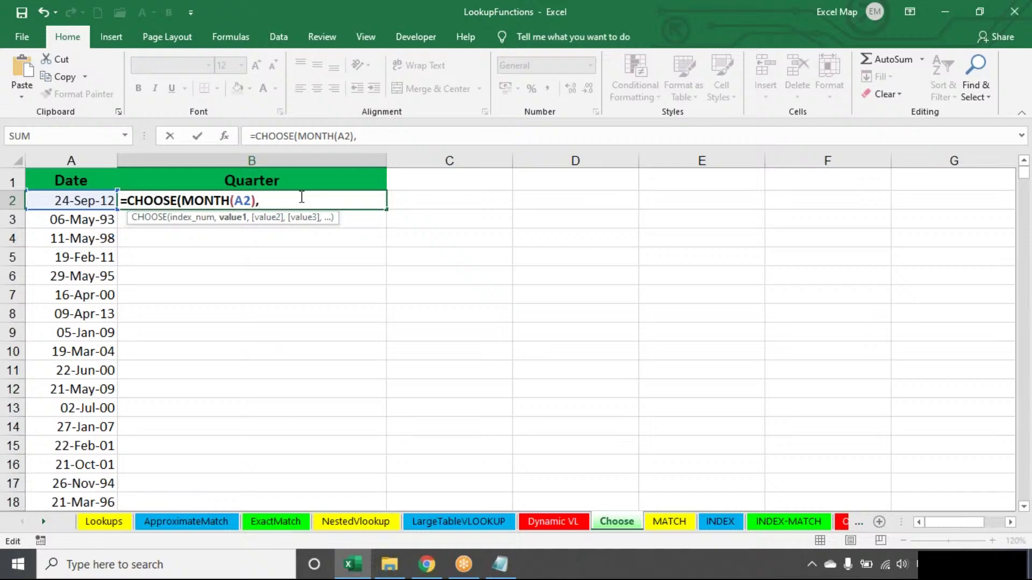
{"action": "type", "text": "1,1,1"}
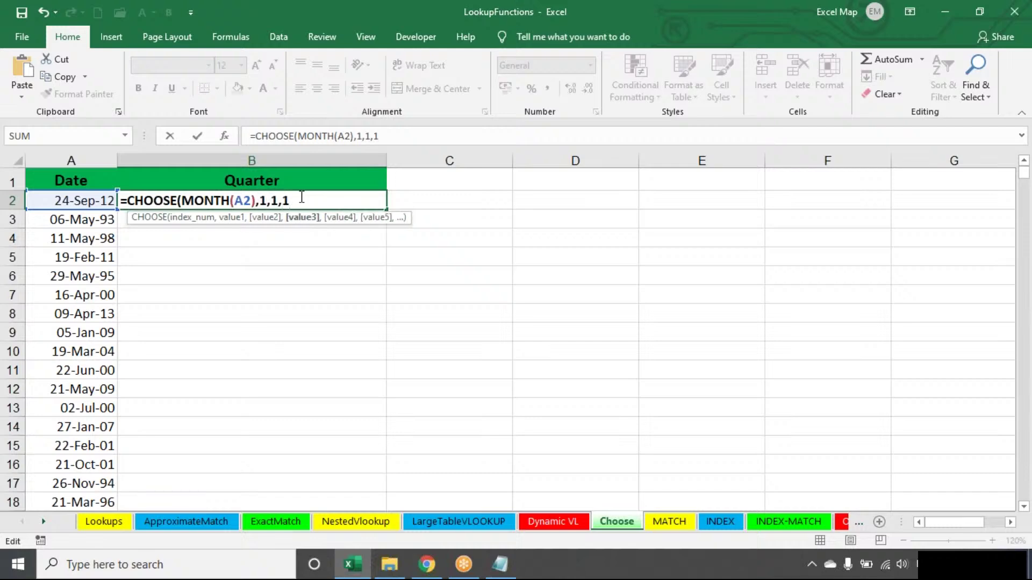
{"action": "type", "text": ",2,2,2,3"}
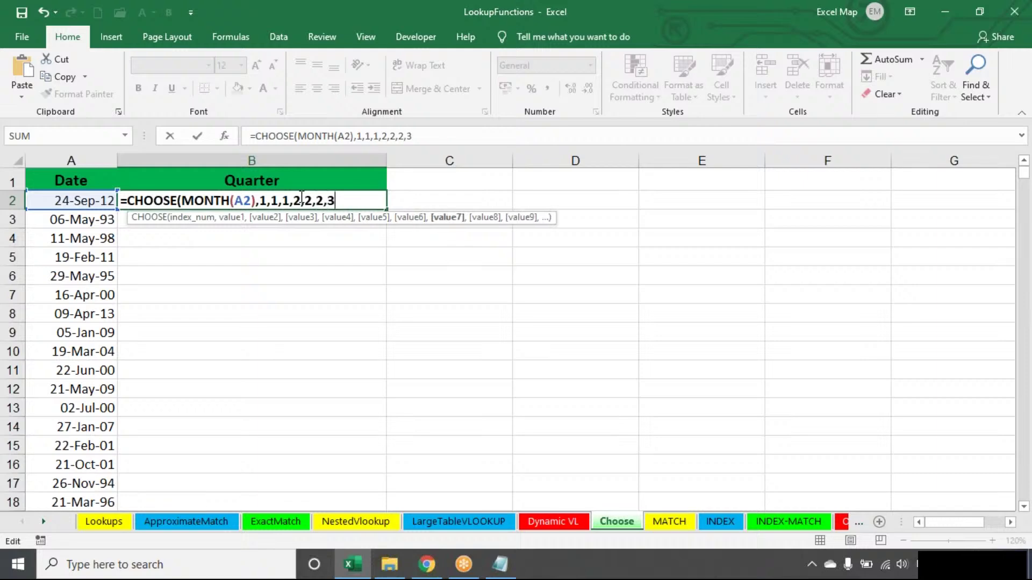
{"action": "type", "text": ",3,3,4,4,4"}
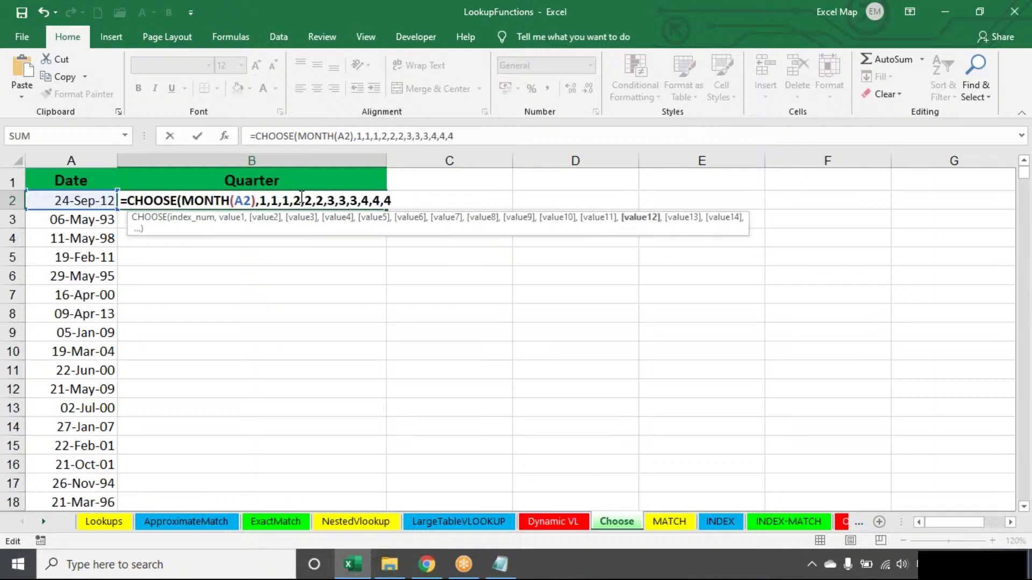
{"action": "type", "text": ")"}
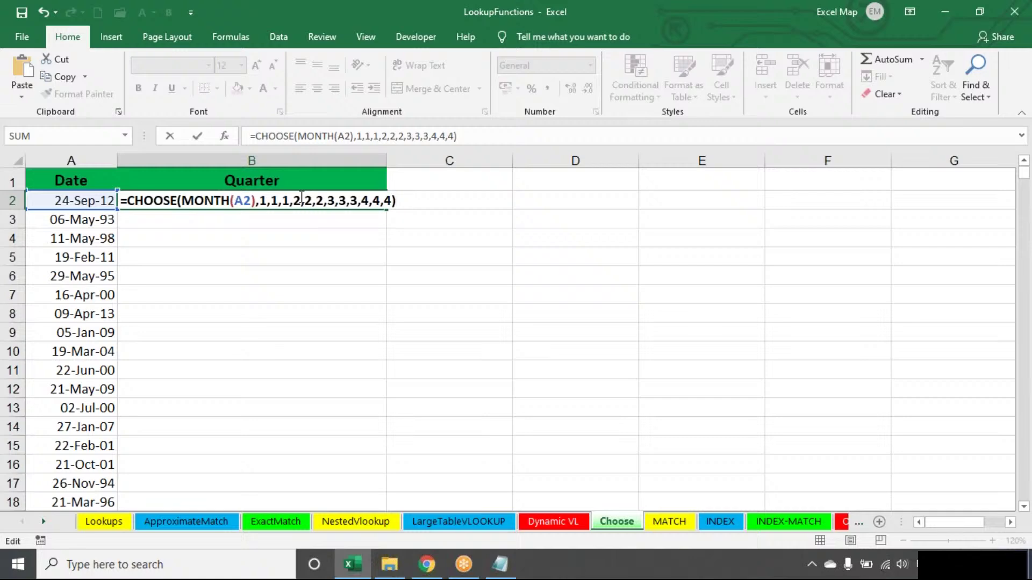
Review the month index and the quarter values in the B2 formula, and commit it to the cell
{"action": "left_click", "coordinate": [230, 200]}
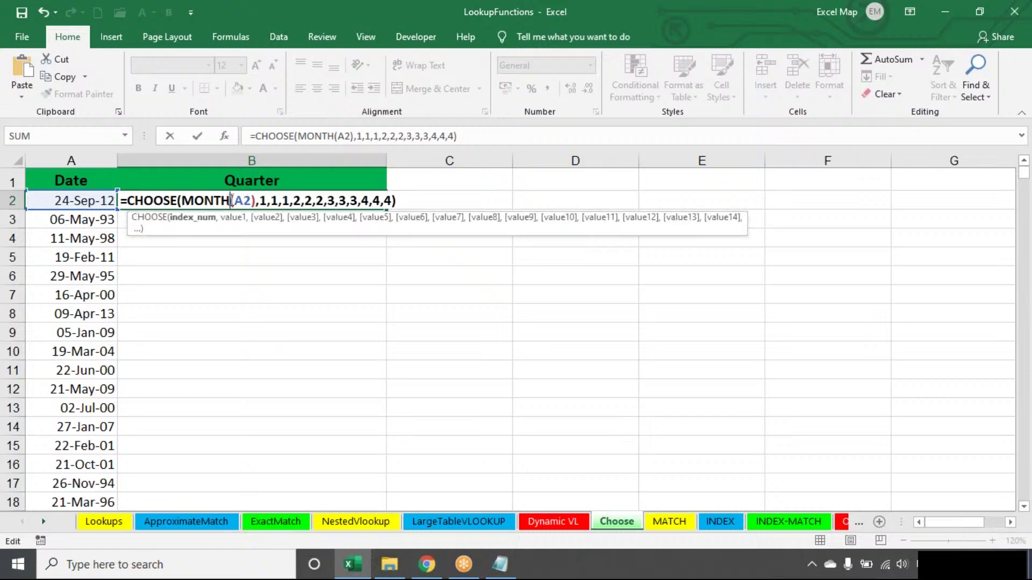
{"action": "left_click", "coordinate": [253, 201]}
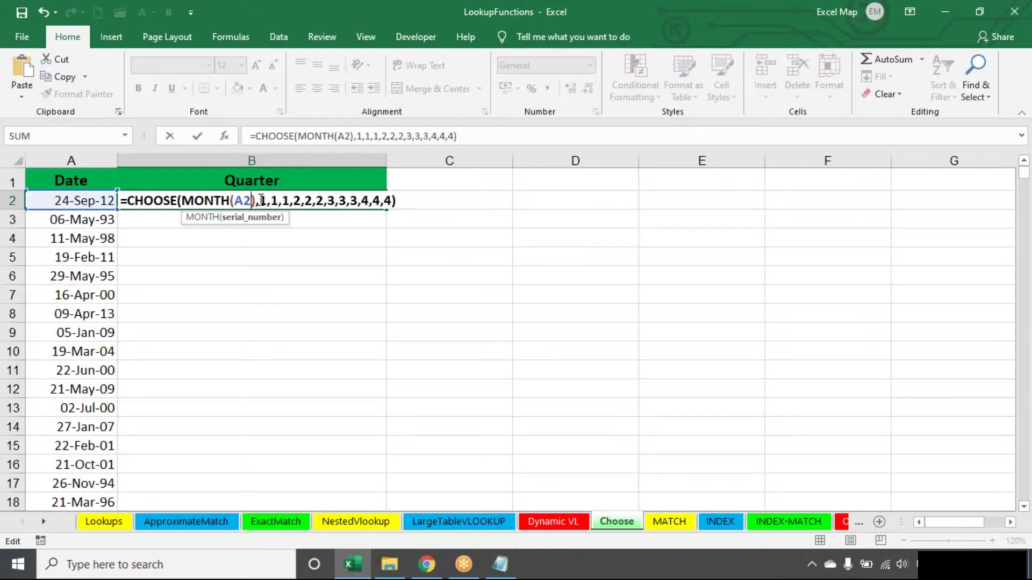
{"action": "left_click", "coordinate": [261, 200]}
{"action": "key", "text": "BackSpace"}
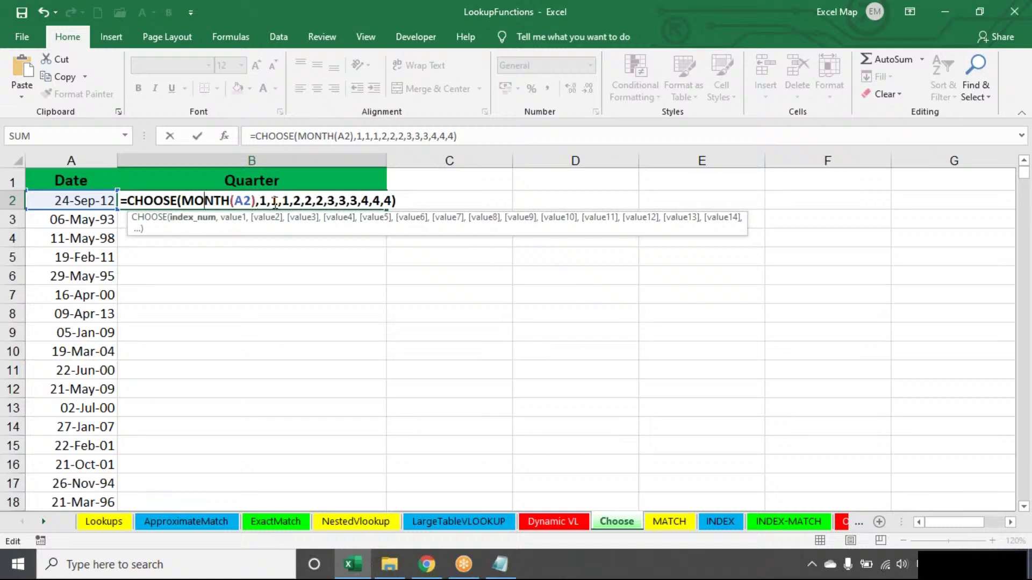
{"action": "left_click", "coordinate": [294, 202]}
{"action": "left_click", "coordinate": [311, 202]}
{"action": "left_click", "coordinate": [324, 202]}
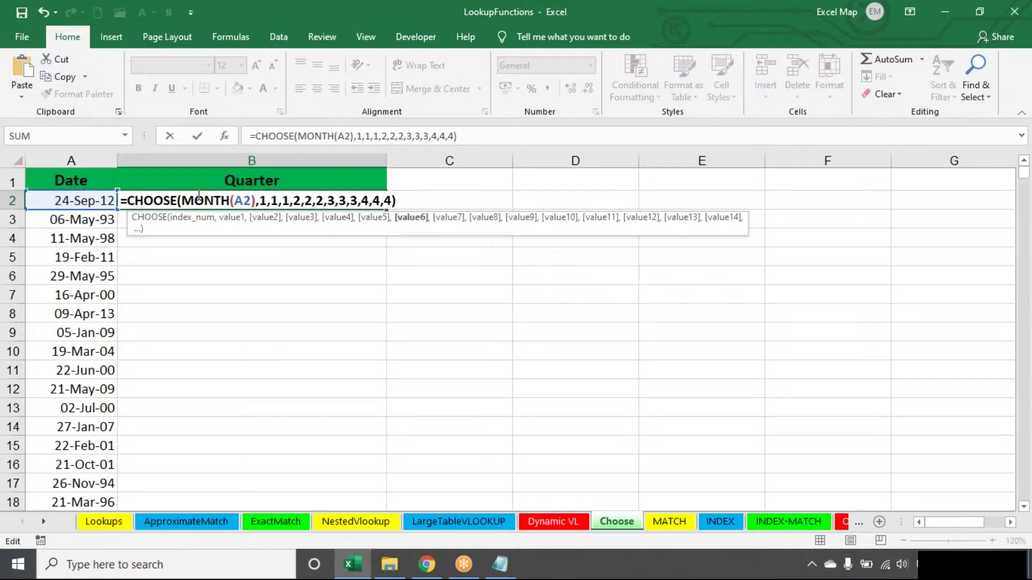
{"action": "left_click", "coordinate": [350, 201]}
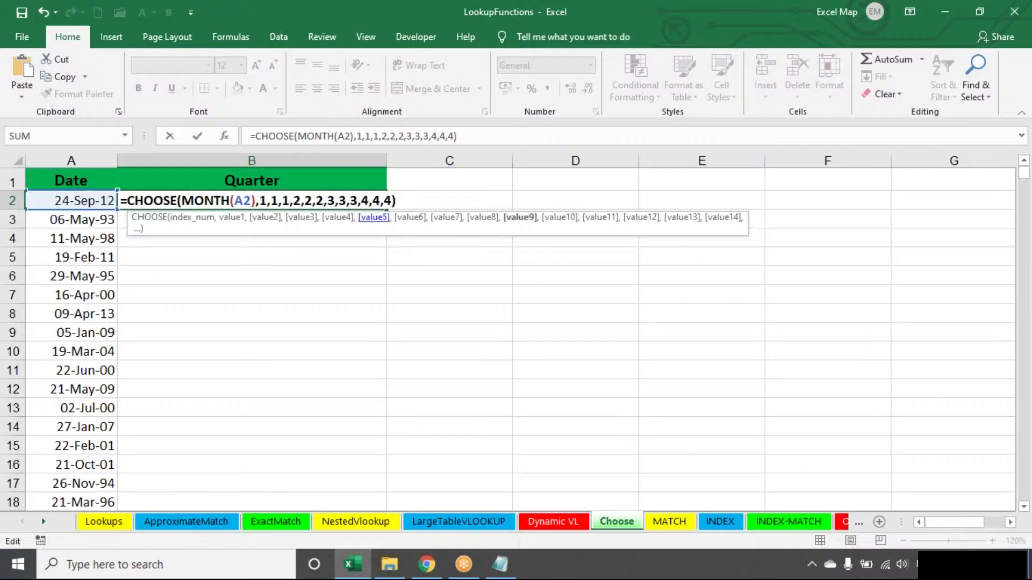
{"action": "key", "text": "Return"}
{"action": "left_click", "coordinate": [369, 201]}
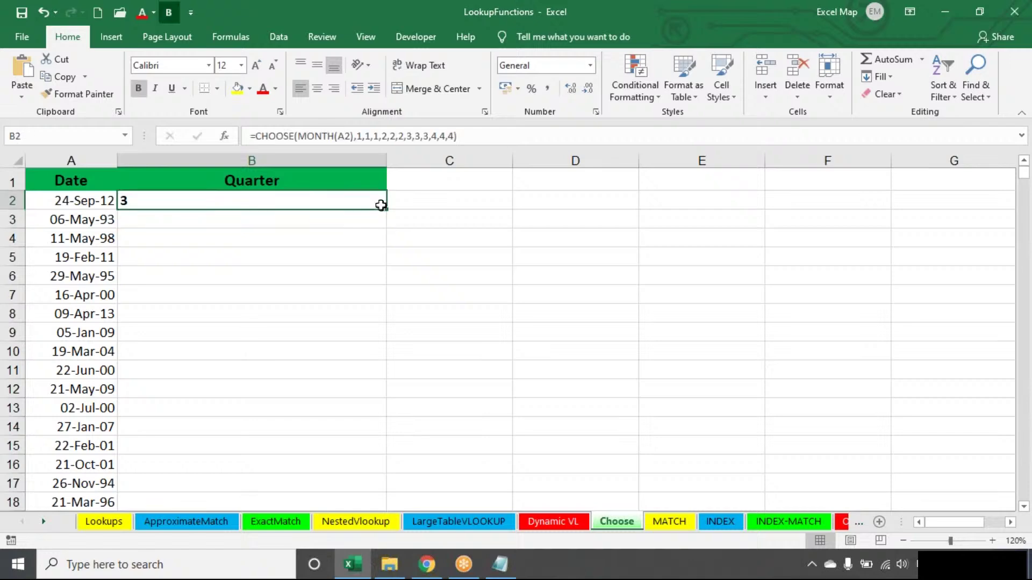
Fill the quarter formula from B2 down the whole Quarter column, and check the last filled row
{"action": "double_click", "coordinate": [386, 208]}
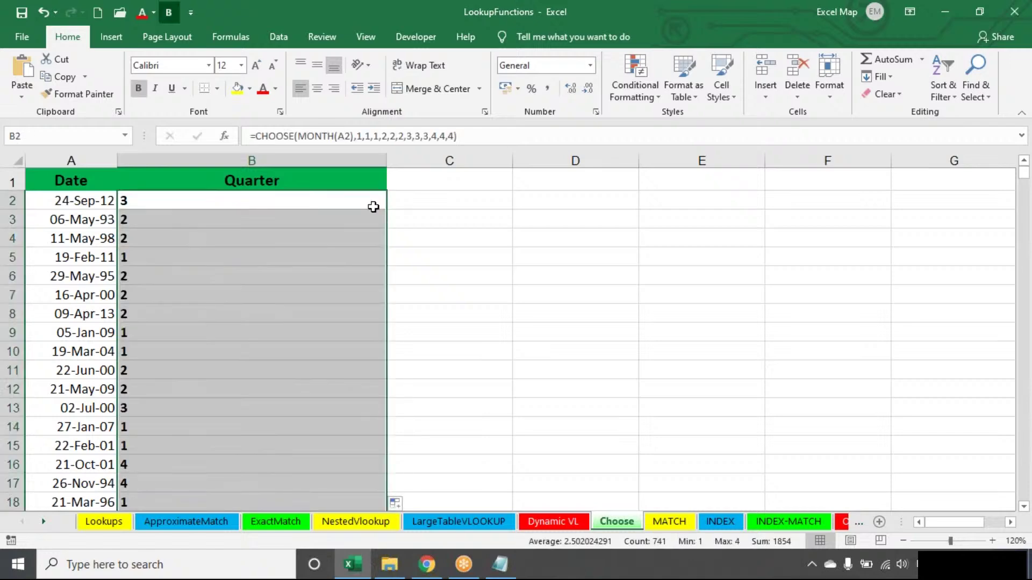
{"action": "key", "text": "ctrl+Down"}
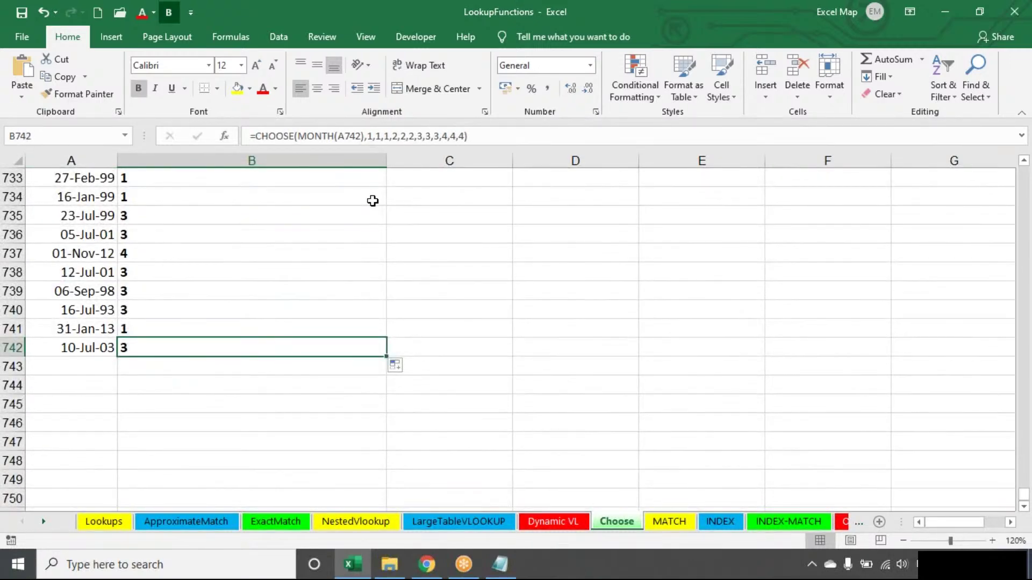
{"action": "key", "text": "ctrl+Up"}
Examine the arguments of the CHOOSE formula in B2, including the MONTH index, and commit the cell
{"action": "double_click", "coordinate": [373, 202]}
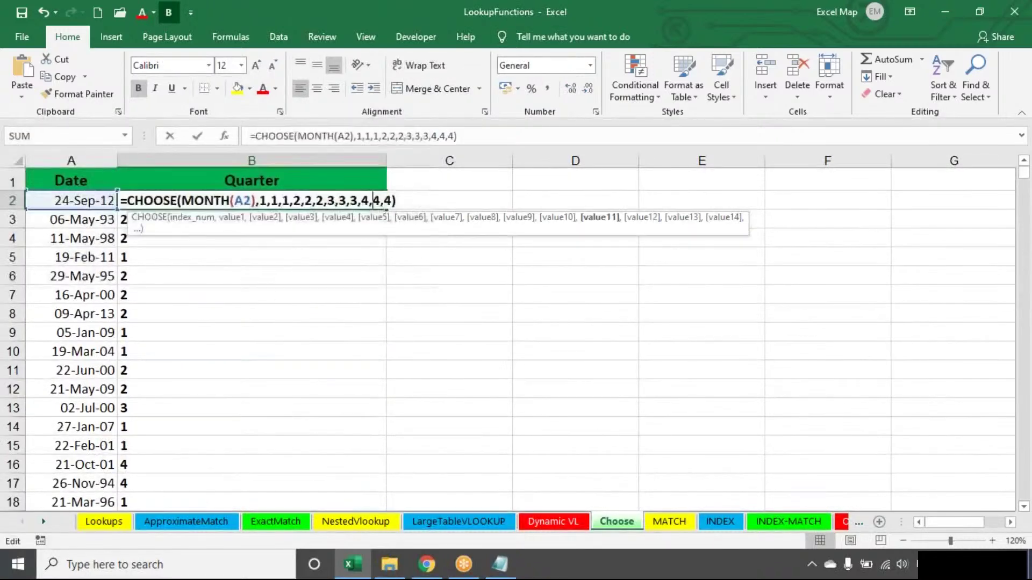
{"action": "left_click", "coordinate": [403, 200]}
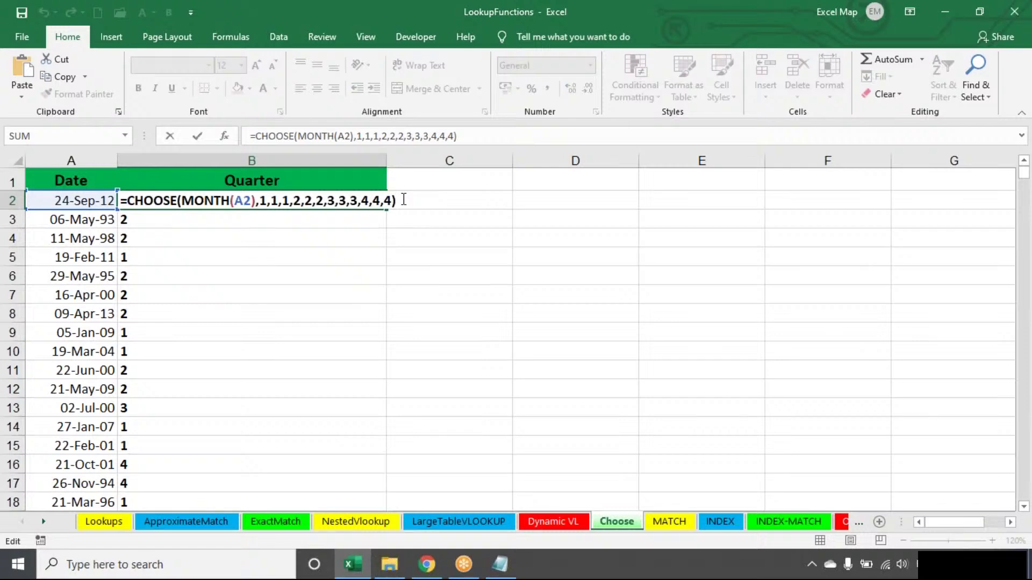
{"action": "left_click", "coordinate": [220, 206]}
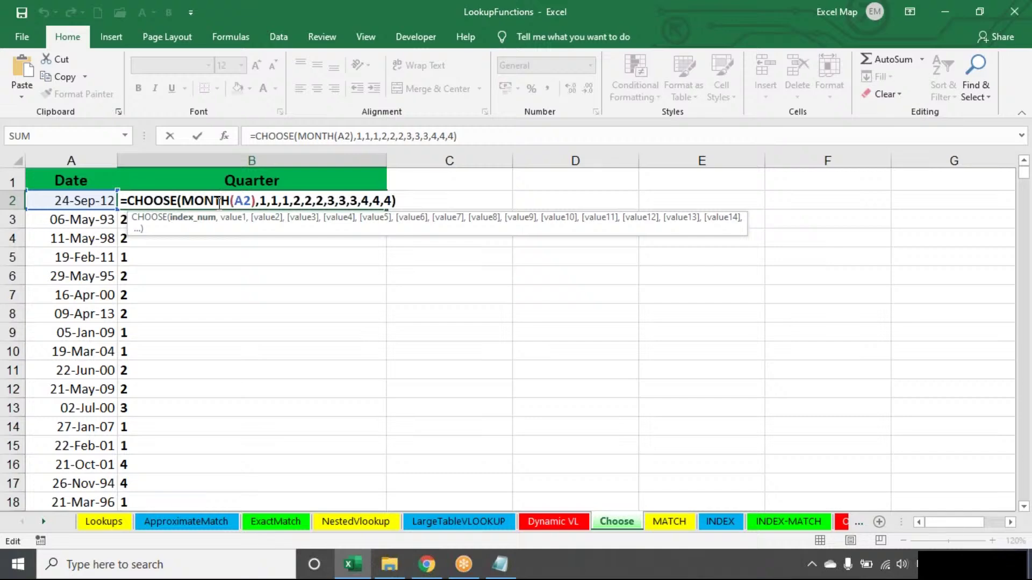
{"action": "key", "text": "Return"}
Reorder the quarter values in the B2 CHOOSE formula to 4,4,4,1,1,1,2,2,2,3,3,3, commit it, and undo the change
{"action": "double_click", "coordinate": [235, 201]}
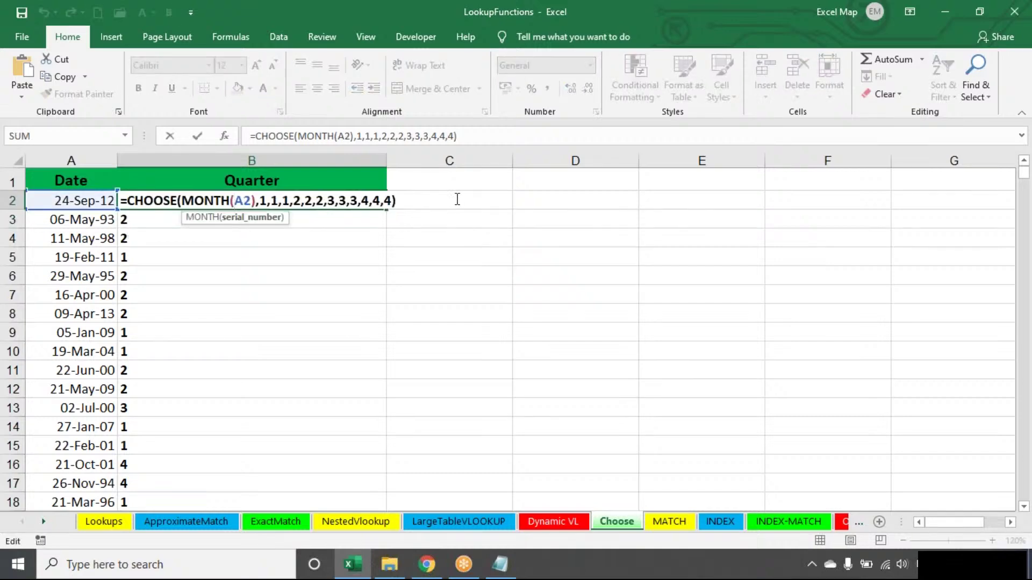
{"action": "key", "text": "End"}
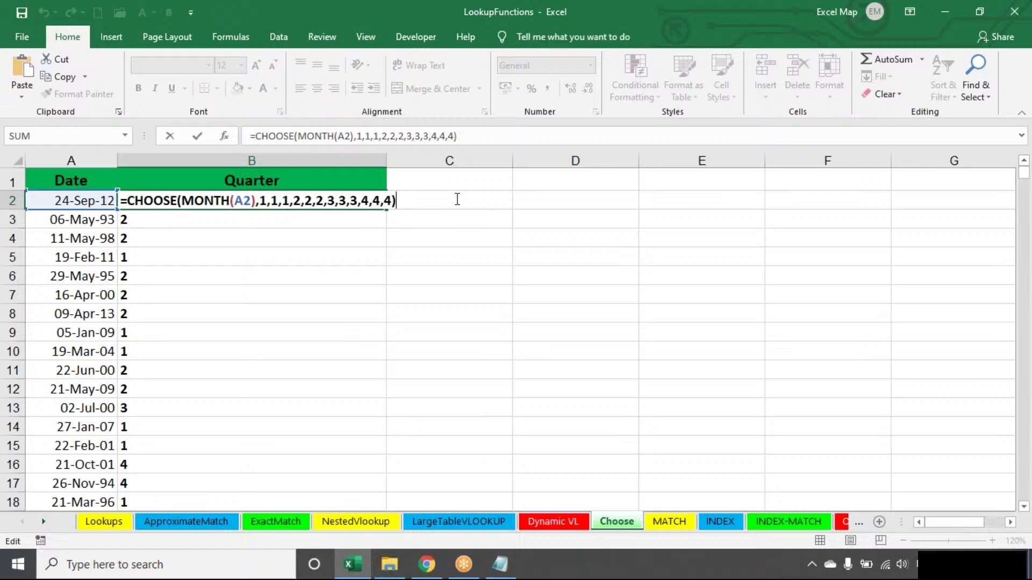
{"action": "left_click", "coordinate": [261, 201]}
{"action": "type", "text": "4,4,4"}
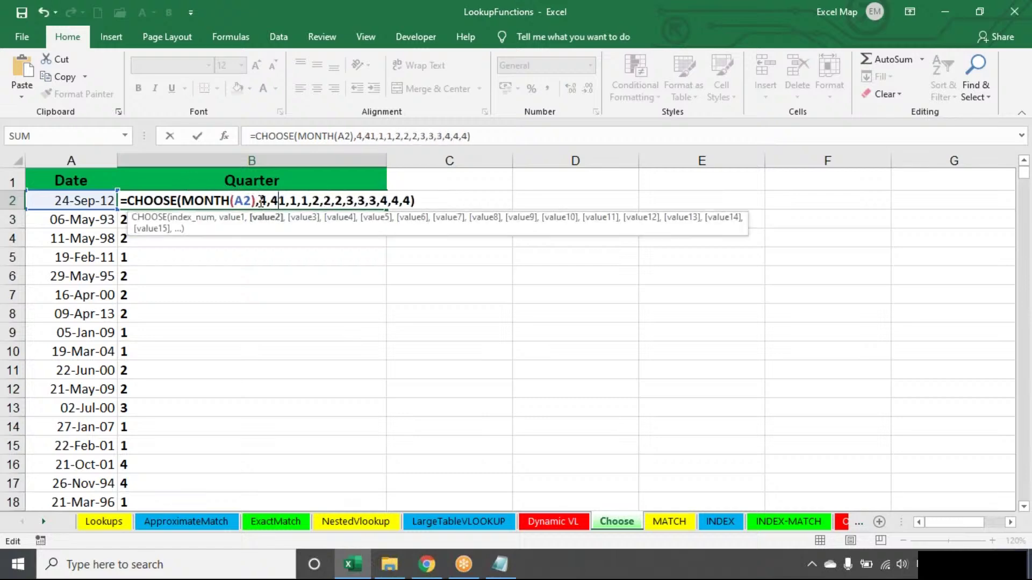
{"action": "type", "text": ","}
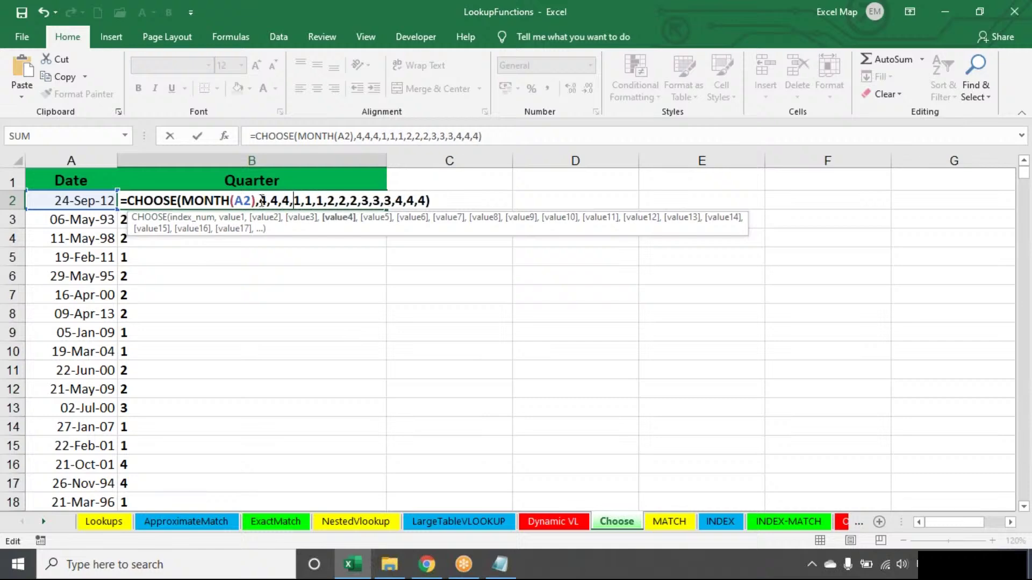
{"action": "left_click", "coordinate": [426, 201]}
{"action": "key", "text": "BackSpace"}
{"action": "key", "text": "BackSpace"}
{"action": "key", "text": "BackSpace"}
{"action": "key", "text": "BackSpace"}
{"action": "key", "text": "BackSpace"}
{"action": "key", "text": "BackSpace"}
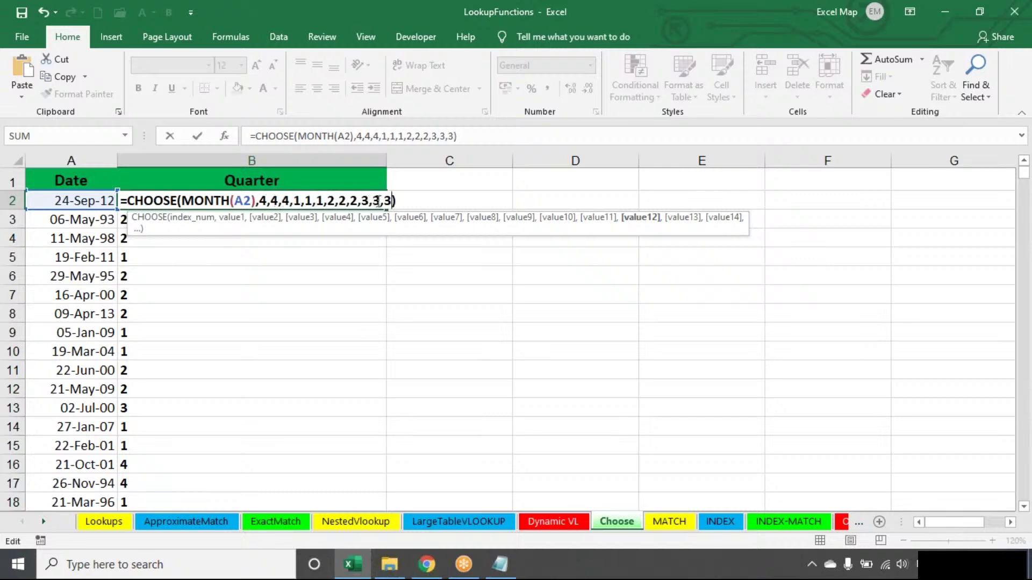
{"action": "key", "text": "Return"}
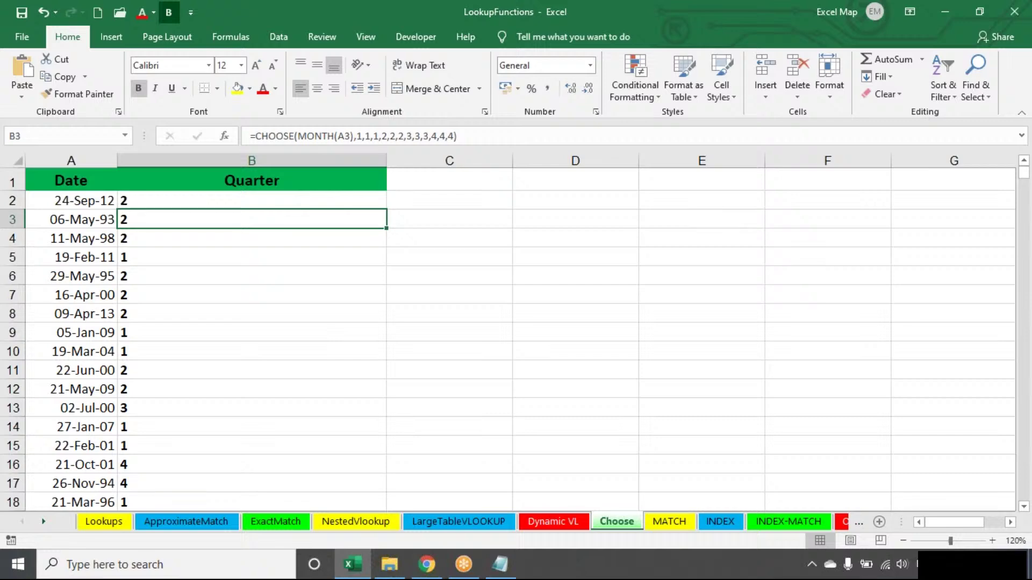
{"action": "key", "text": "ctrl+z"}
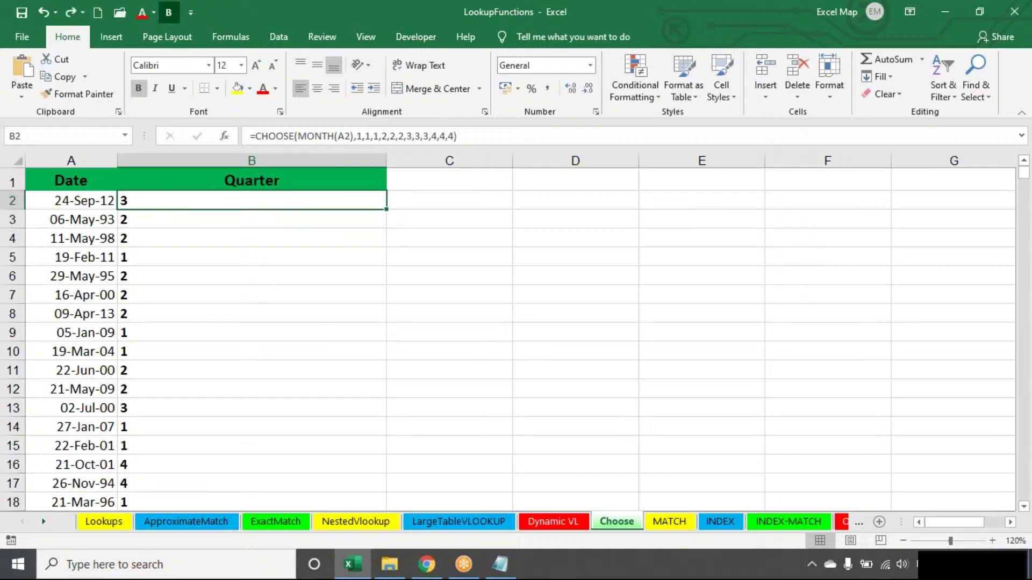
Reopen the formula in B2 to inspect its calendar-quarter value list, and commit the cell
{"action": "double_click", "coordinate": [376, 203]}
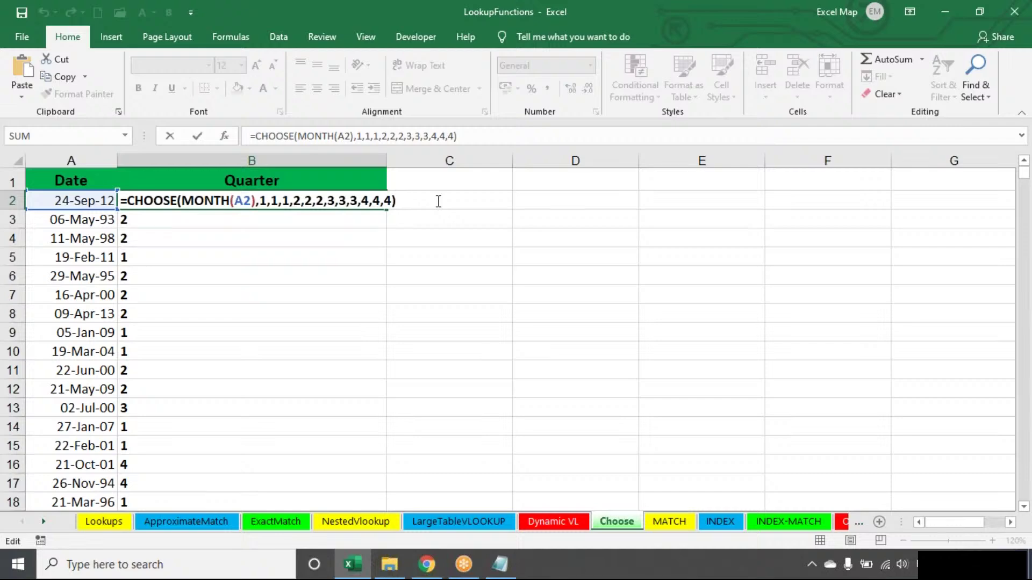
{"action": "left_click", "coordinate": [721, 21]}
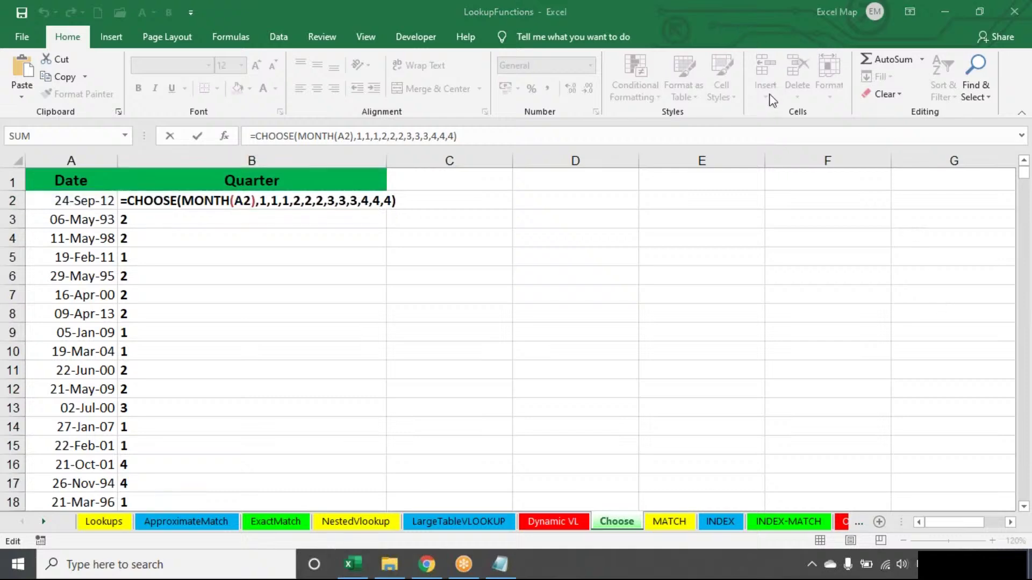
{"action": "left_click", "coordinate": [412, 199]}
{"action": "key", "text": "ctrl+Return"}
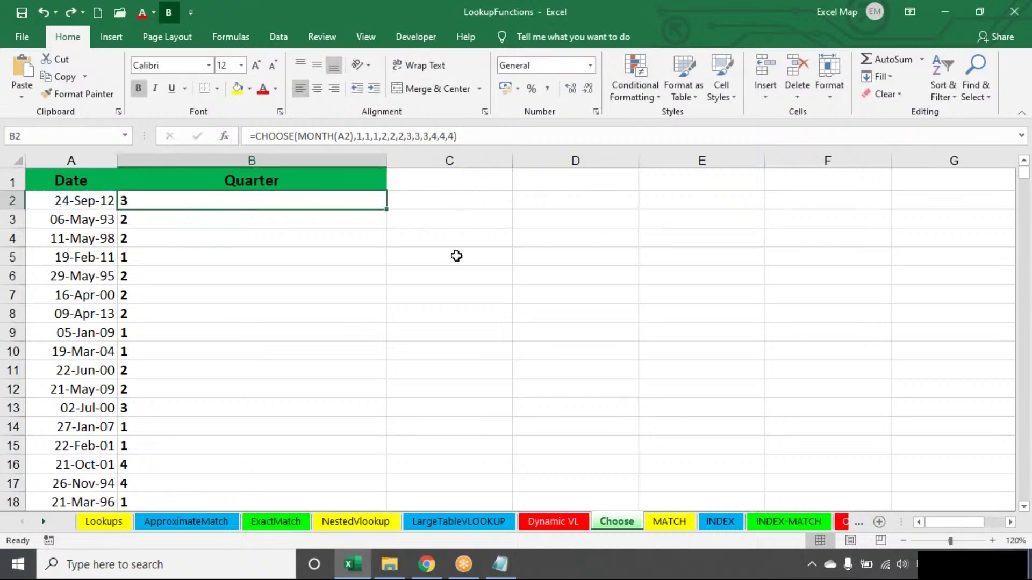
Switch to Notepad and add the heading "MATCH:" with a dashed underline below the CHOOSE notes
{"action": "left_click", "coordinate": [500, 564]}
{"action": "type", "text": "MATCH:"}
{"action": "key", "text": "Return"}
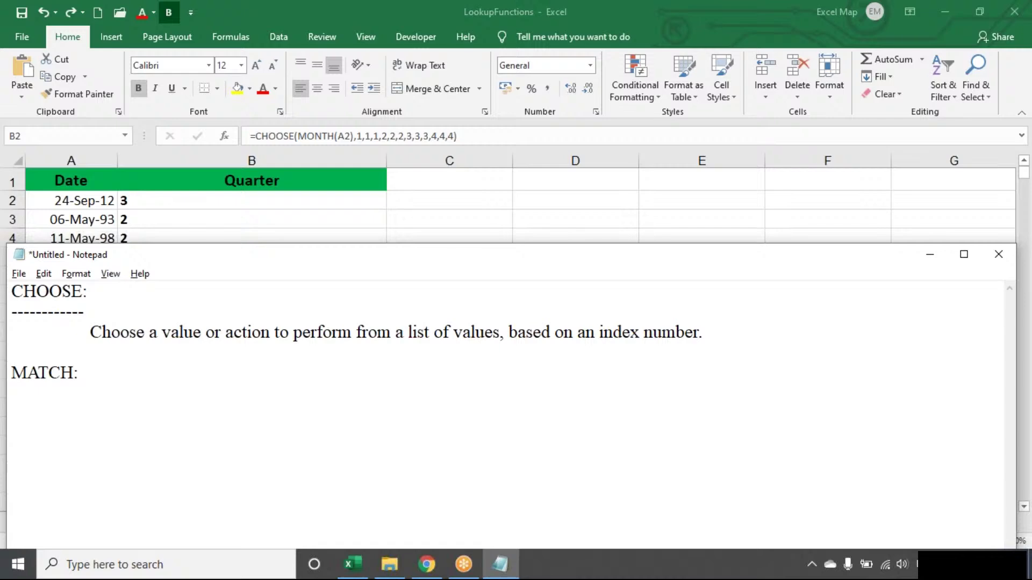
{"action": "type", "text": "-----------"}
{"action": "key", "text": "Return"}
{"action": "key", "text": "Tab"}
Write the MATCH definition: "Returns the relative position of an item in an array that matches a specified value in a speicified order."
{"action": "type", "text": "Returns"}
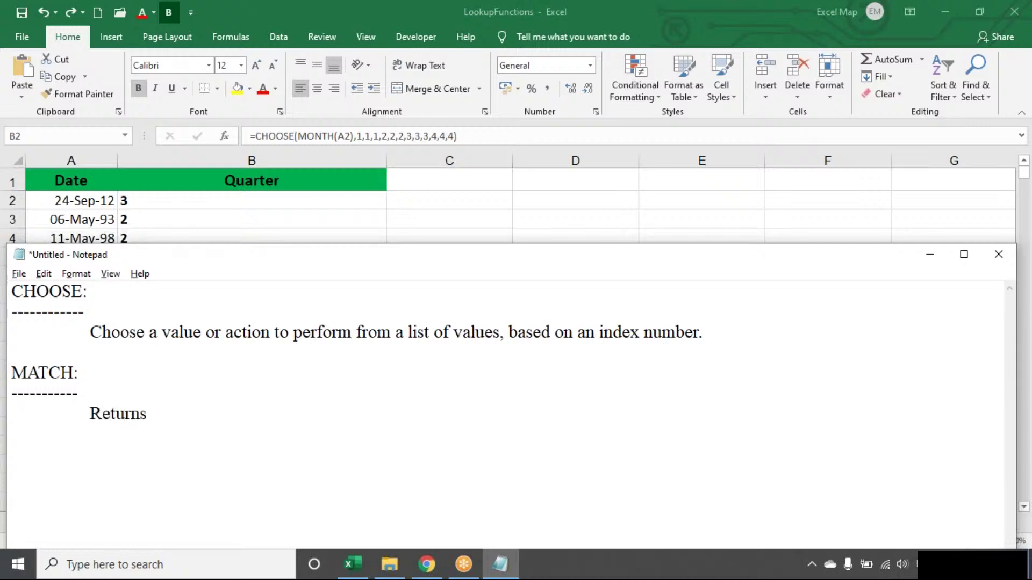
{"action": "type", "text": " the relati"}
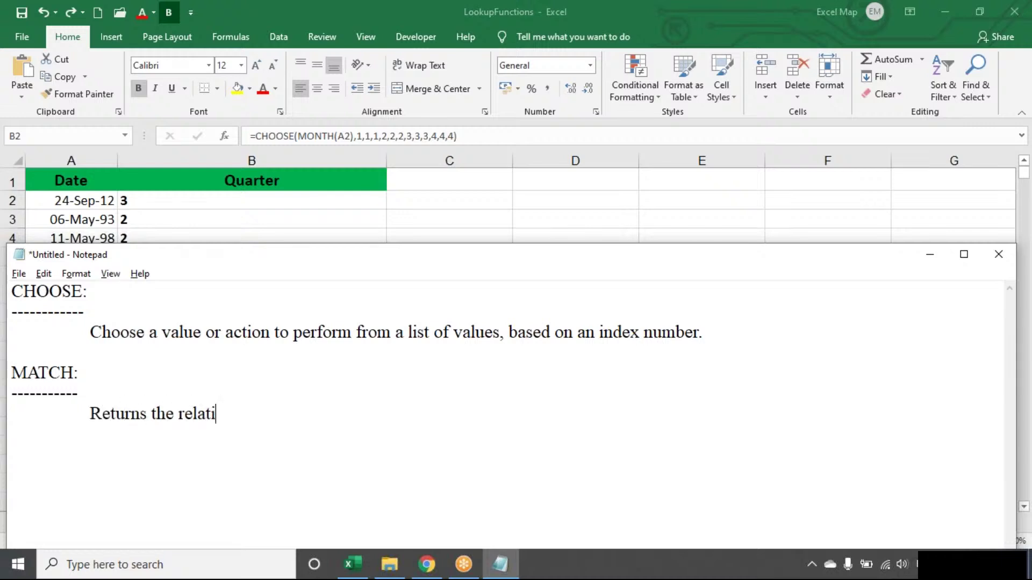
{"action": "type", "text": "ve position"}
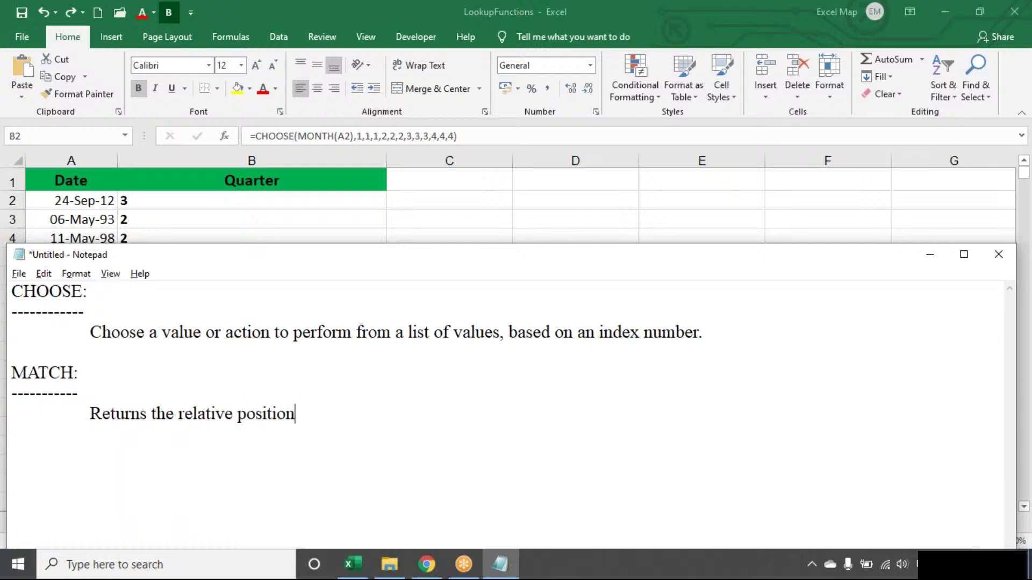
{"action": "type", "text": " of an item in an"}
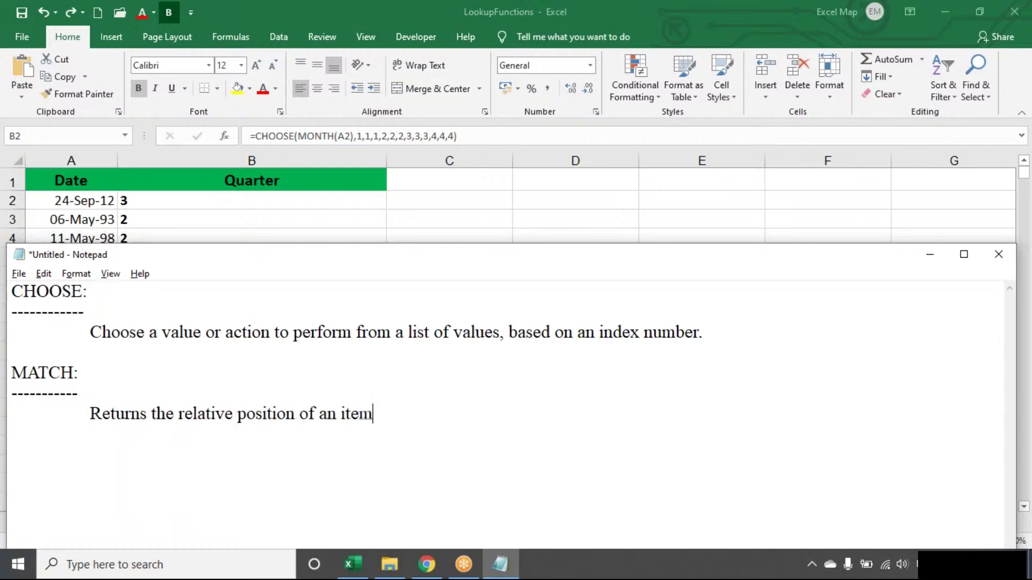
{"action": "type", "text": "rray "}
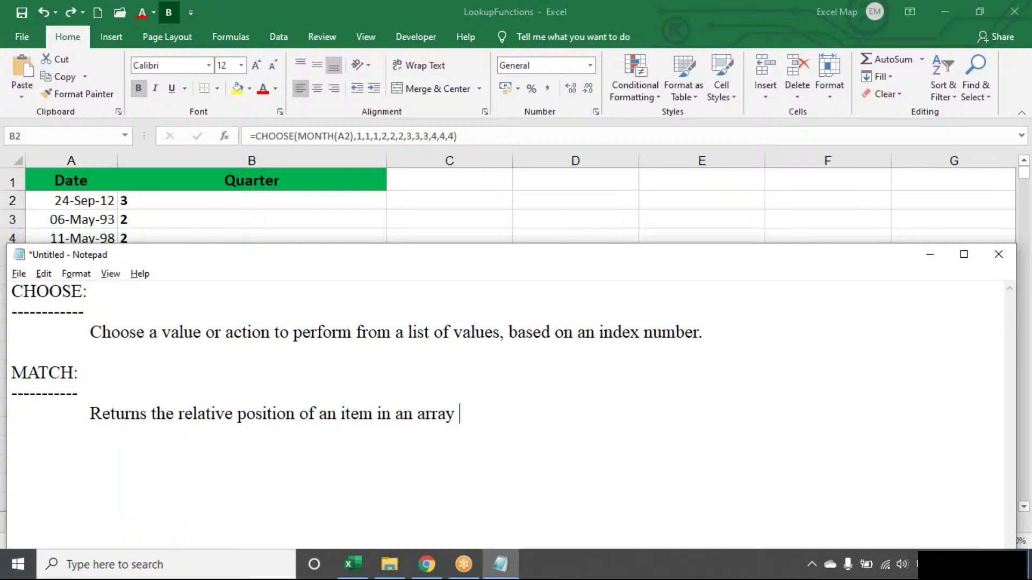
{"action": "type", "text": "that matches a "}
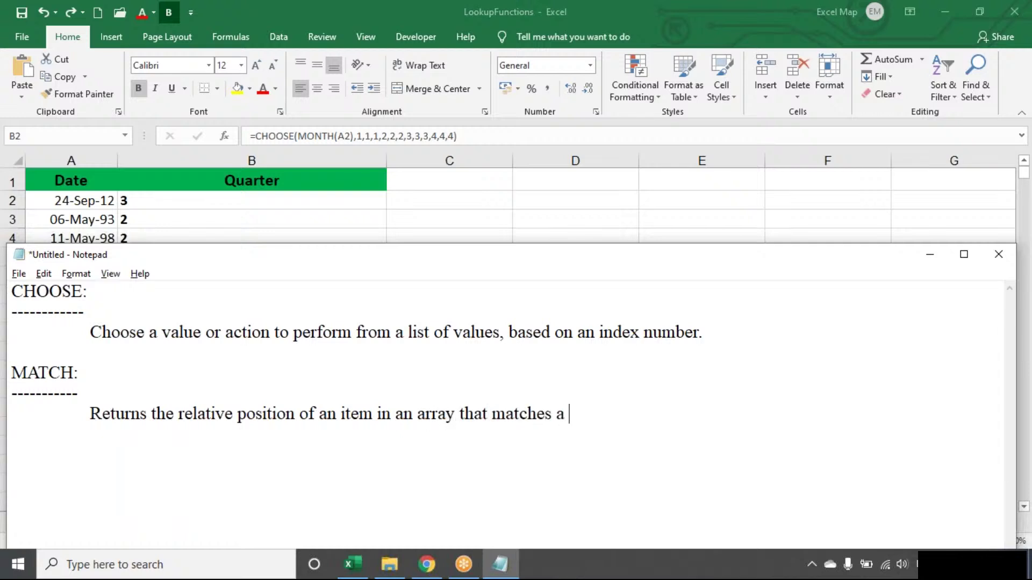
{"action": "type", "text": "specifie"}
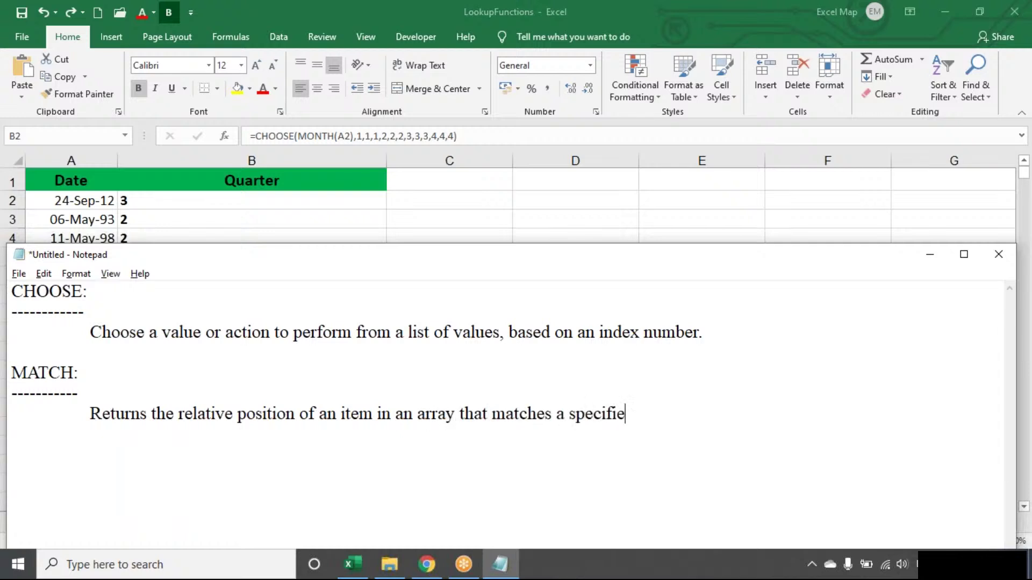
{"action": "type", "text": "d value in "}
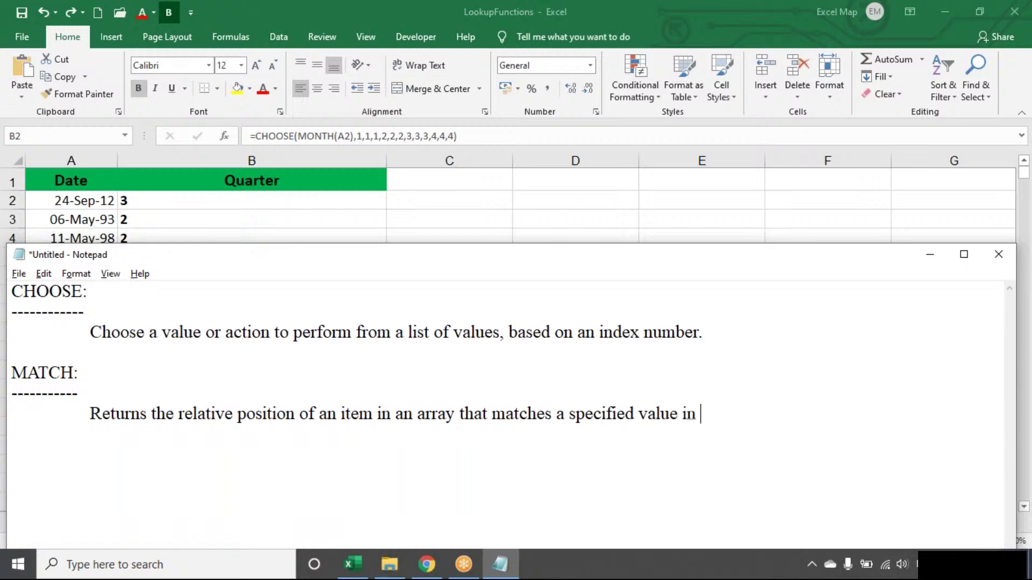
{"action": "type", "text": "a spe"}
{"action": "key", "text": "BackSpace"}
{"action": "type", "text": "peicified "}
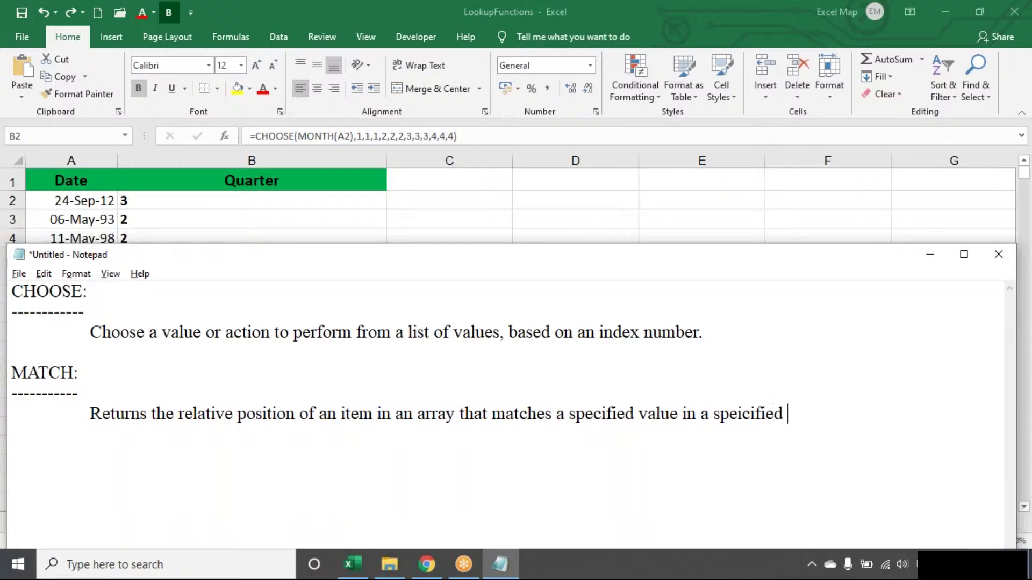
{"action": "type", "text": "order."}
Reposition the Notepad window higher on the screen, and add an empty line below the MATCH definition
{"action": "left_click_drag", "start_coordinate": [604, 255], "coordinate": [596, 159]}
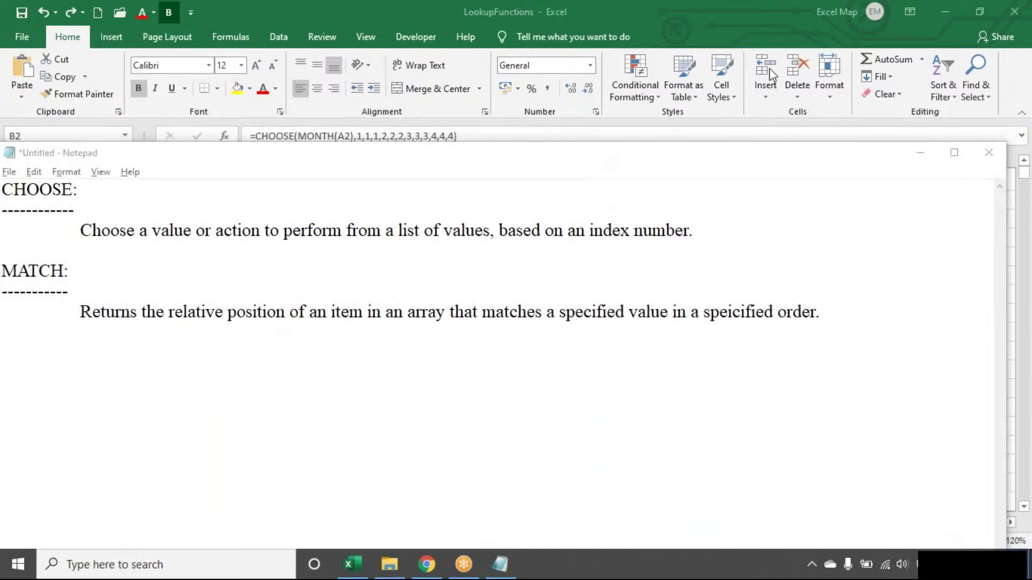
{"action": "left_click", "coordinate": [927, 339]}
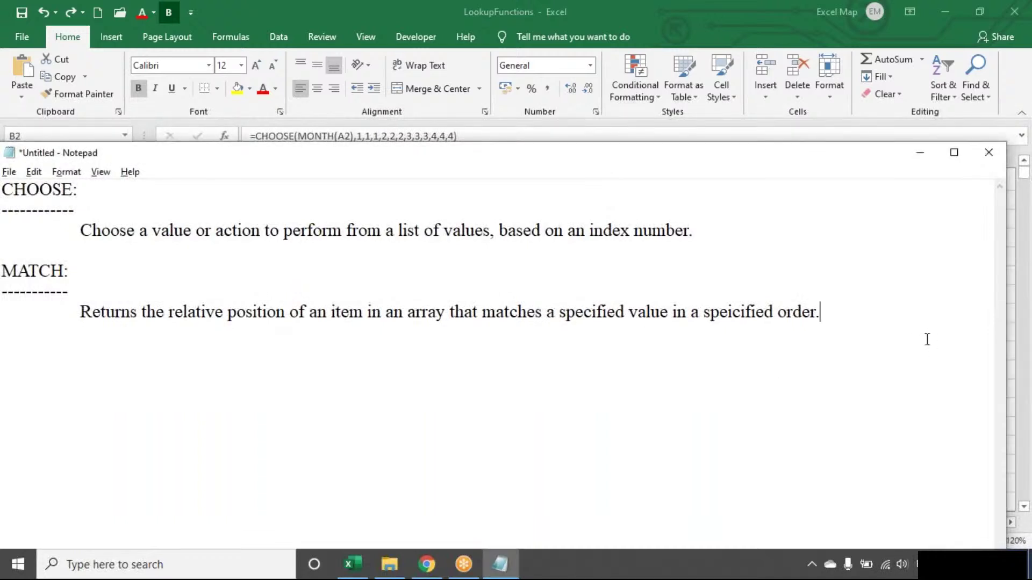
{"action": "key", "text": "Return"}
{"action": "left_click_drag", "start_coordinate": [734, 161], "coordinate": [756, 151]}
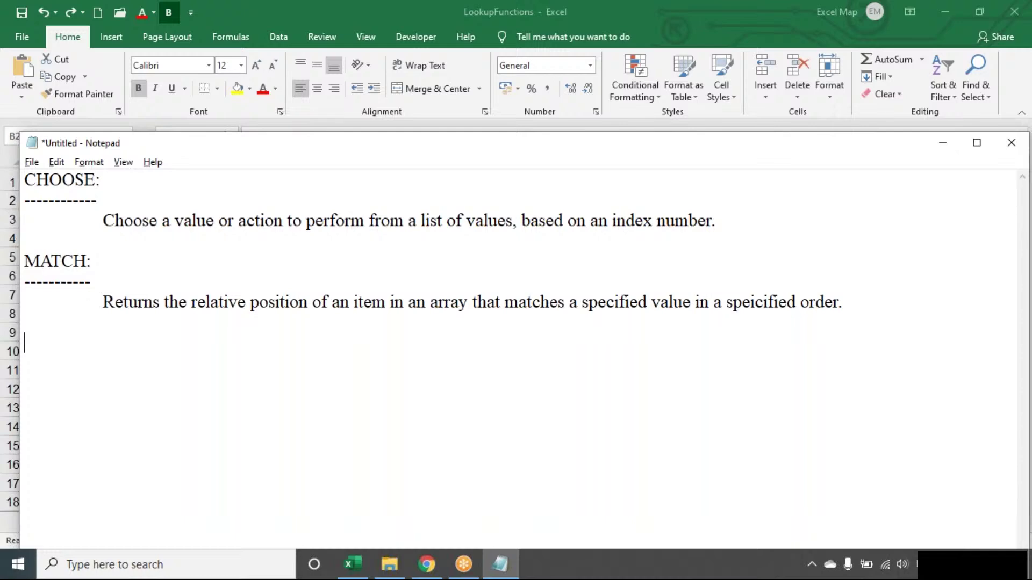
Switch back to Excel, open the MATCH sheet, and clear the existing results in D2 and D5
{"action": "key", "text": "alt+Tab"}
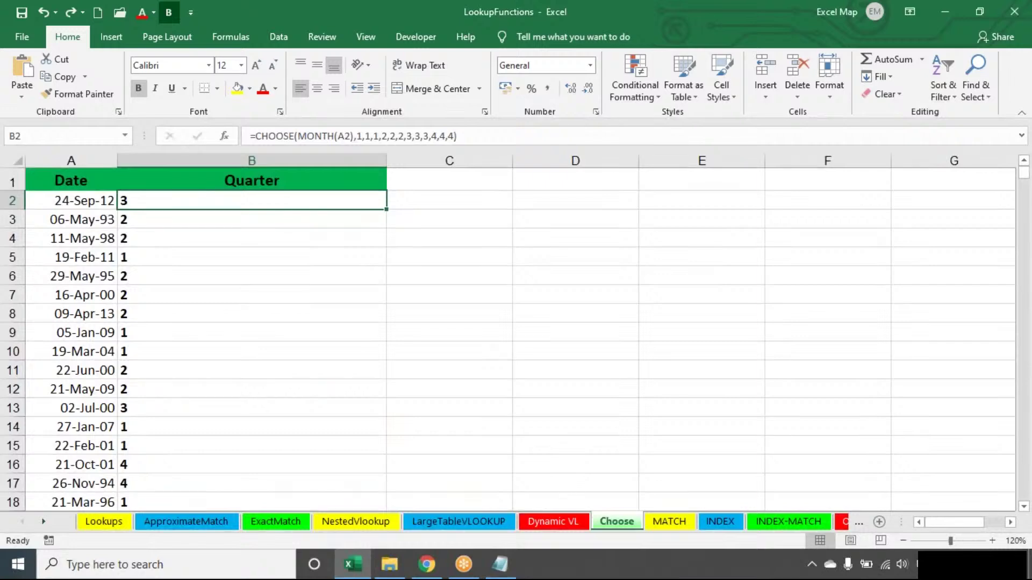
{"action": "left_click", "coordinate": [661, 521]}
{"action": "key", "text": "Delete"}
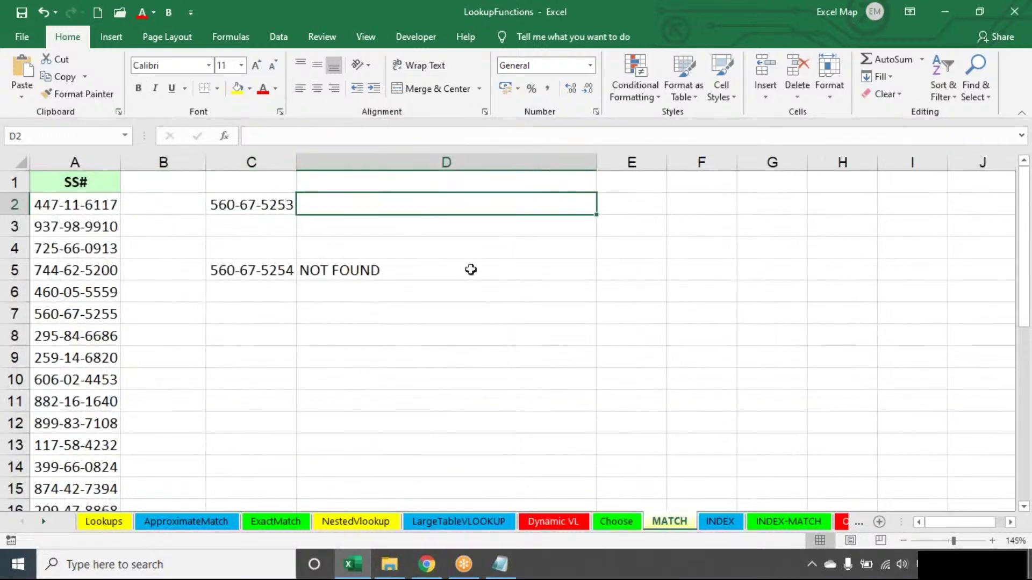
{"action": "left_click", "coordinate": [471, 265]}
{"action": "key", "text": "Delete"}
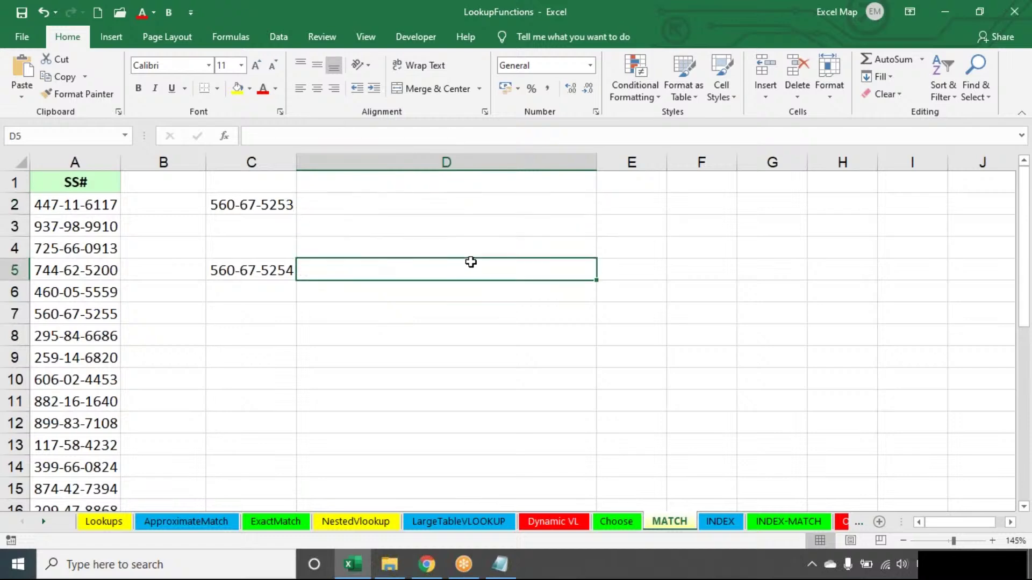
Change the lookup social security number in C2 to one that exists in the SS# column
{"action": "double_click", "coordinate": [293, 204]}
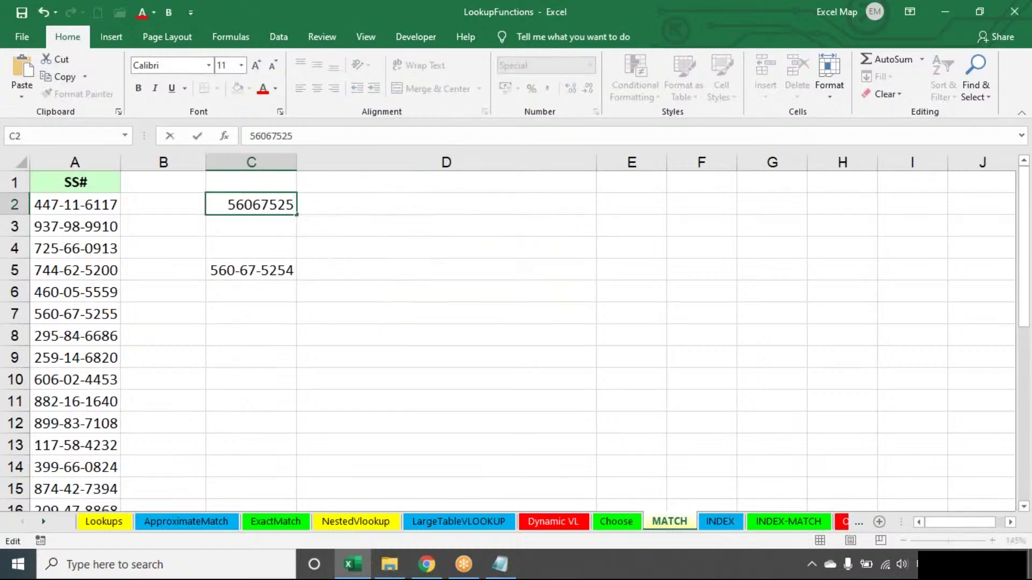
{"action": "key", "text": "Return"}
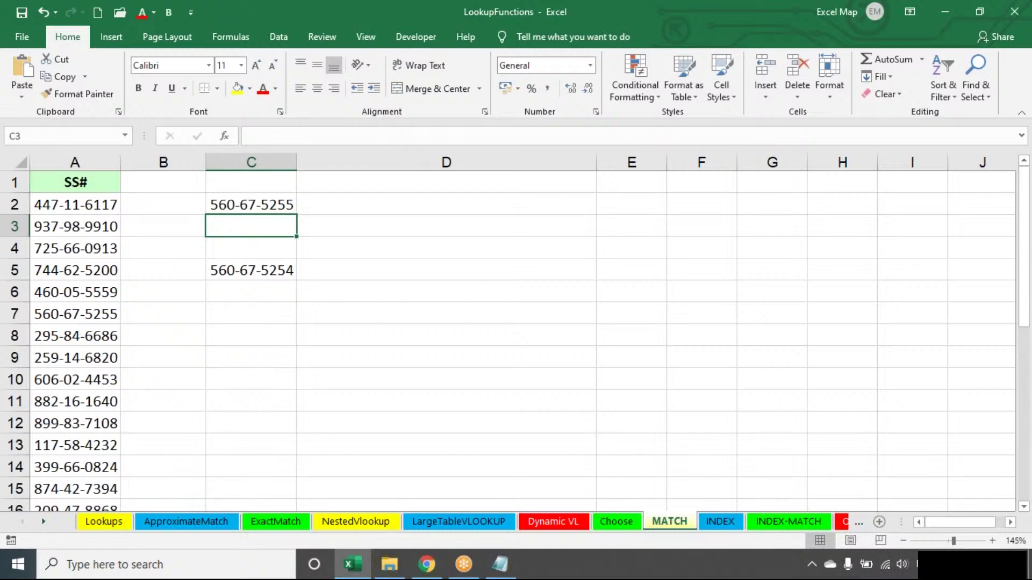
{"action": "key", "text": "Right"}
Enter =MATCH(C2,A:A,0) in D2 to find the position of the C2 number in the SS# column
{"action": "left_click", "coordinate": [382, 209]}
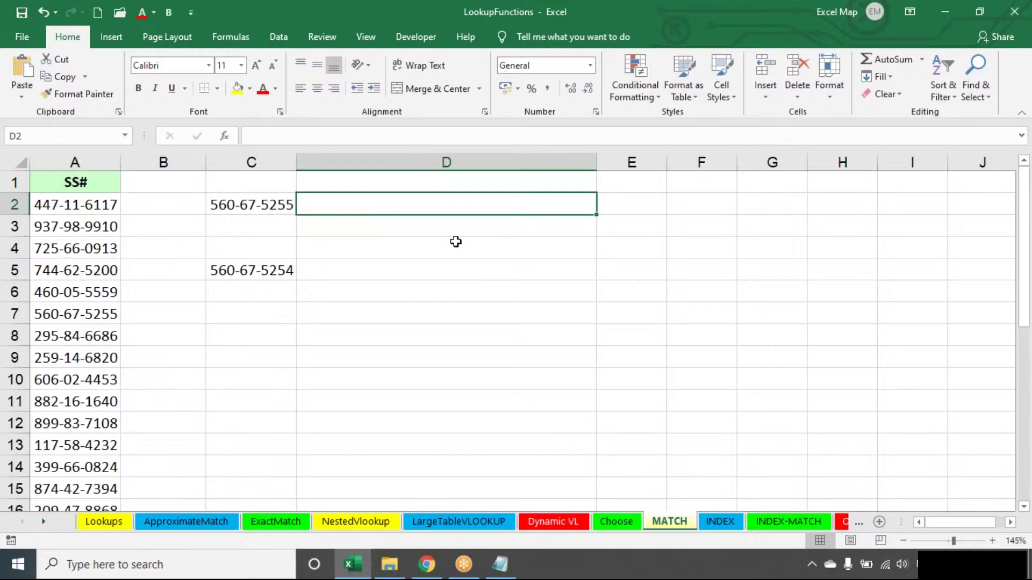
{"action": "type", "text": "=m"}
{"action": "key", "text": "Tab"}
{"action": "key", "text": "Left"}
{"action": "type", "text": ","}
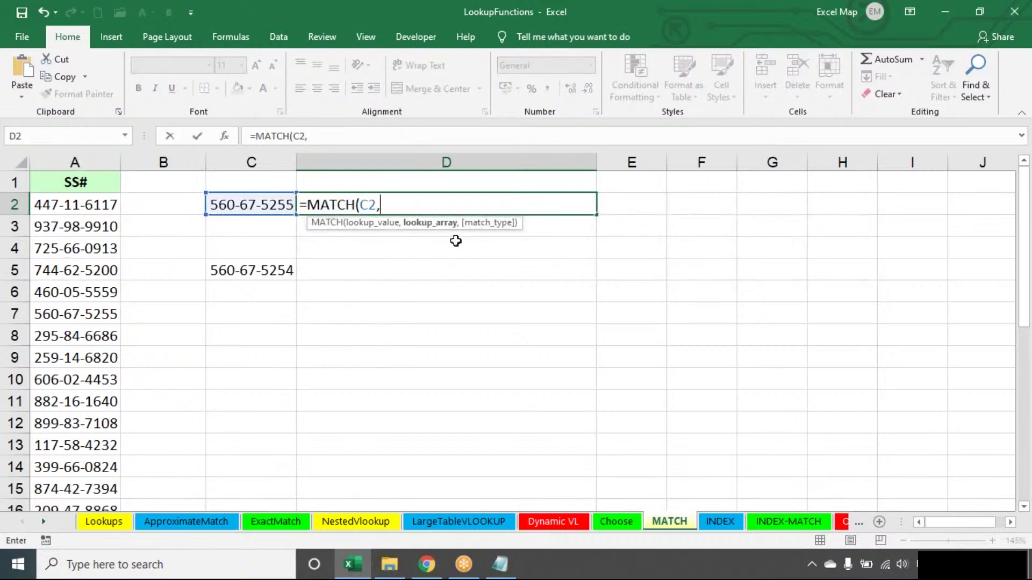
{"action": "left_click", "coordinate": [102, 161]}
{"action": "type", "text": ",0)"}
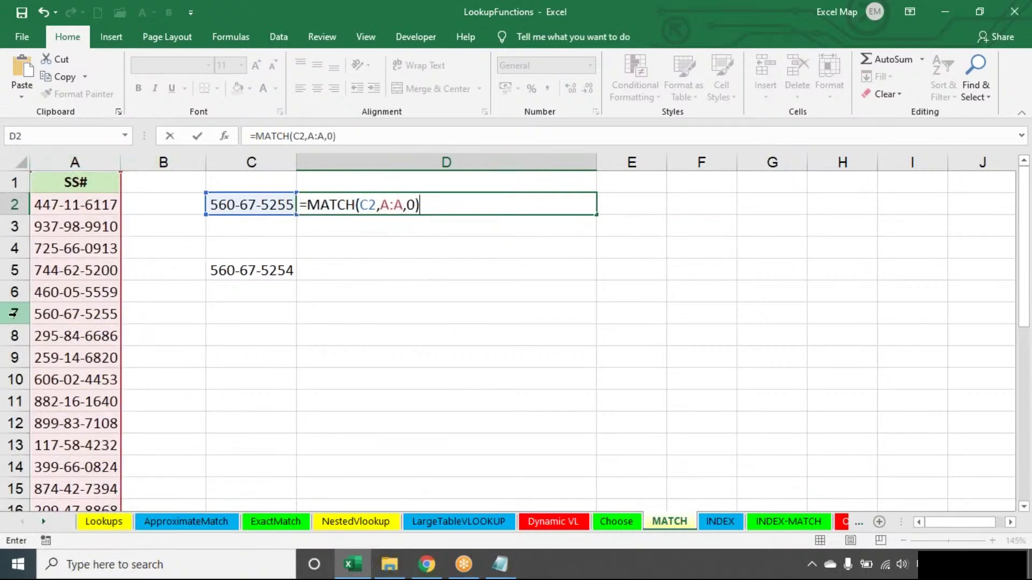
{"action": "key", "text": "Return"}
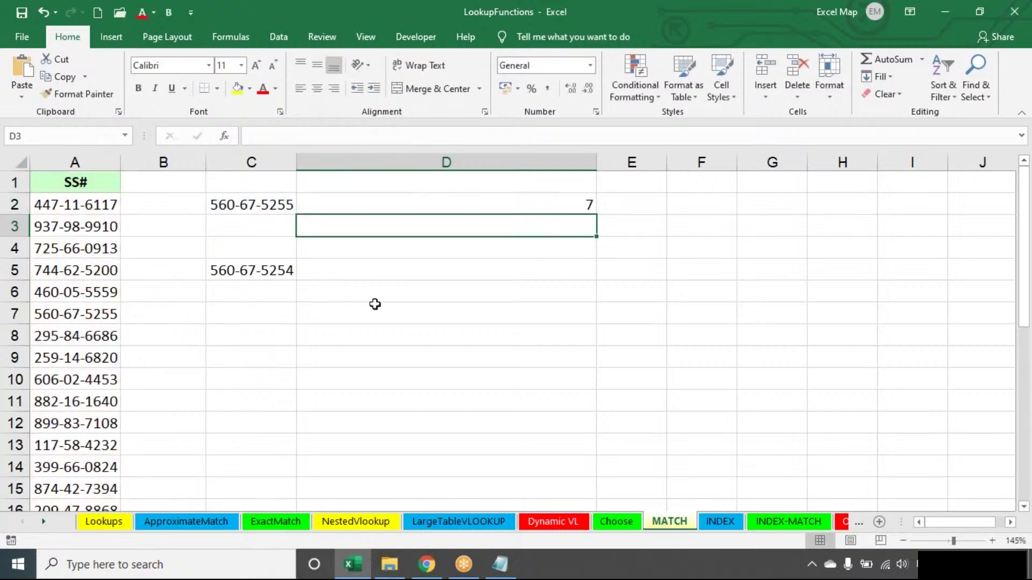
Check which number format is applied to the lookup value in C2, and leave it unchanged
{"action": "left_click", "coordinate": [265, 202]}
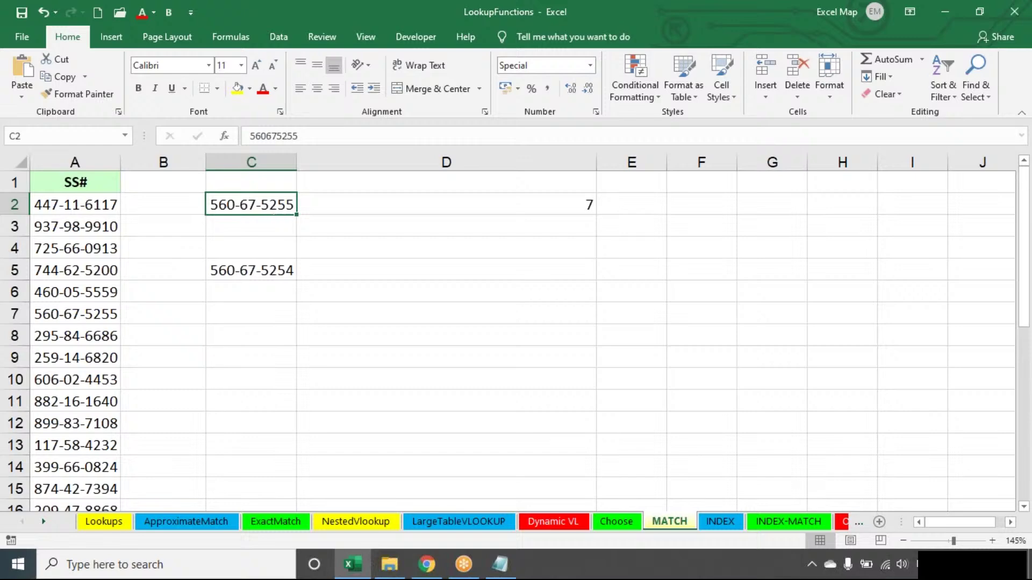
{"action": "key", "text": "ctrl+1"}
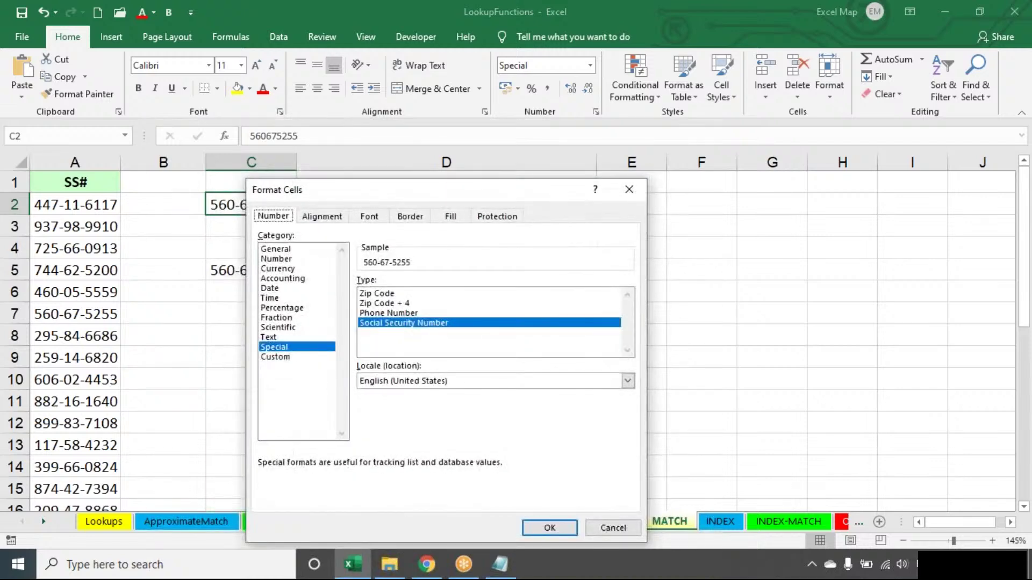
{"action": "left_click_drag", "start_coordinate": [327, 197], "coordinate": [395, 106]}
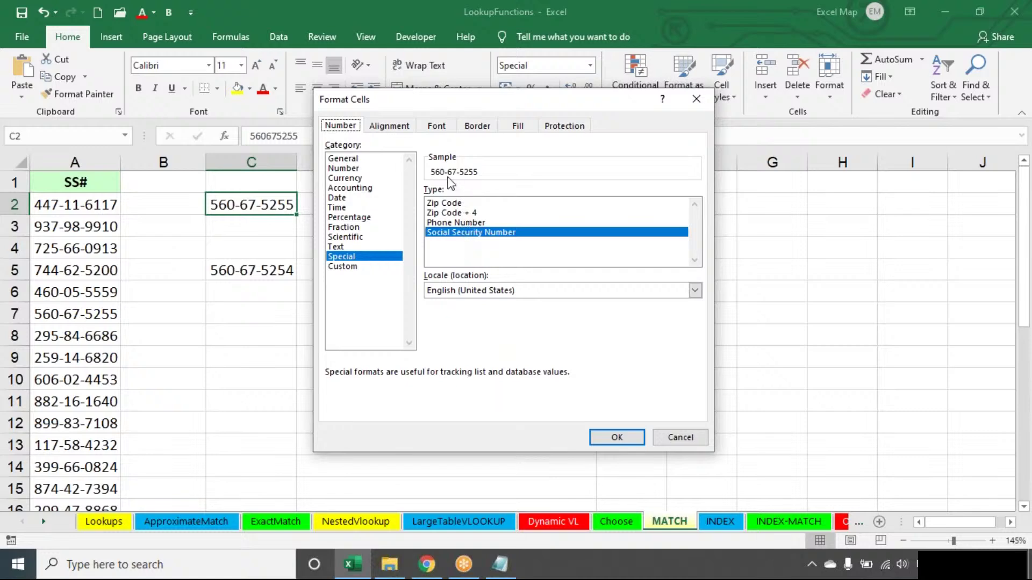
{"action": "left_click", "coordinate": [710, 438]}
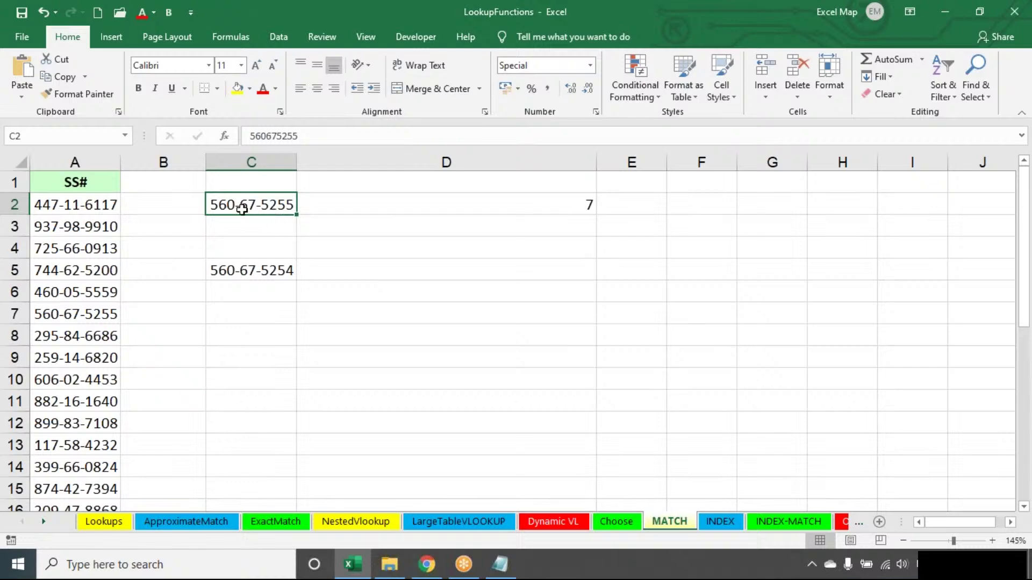
{"action": "key", "text": "ctrl+1"}
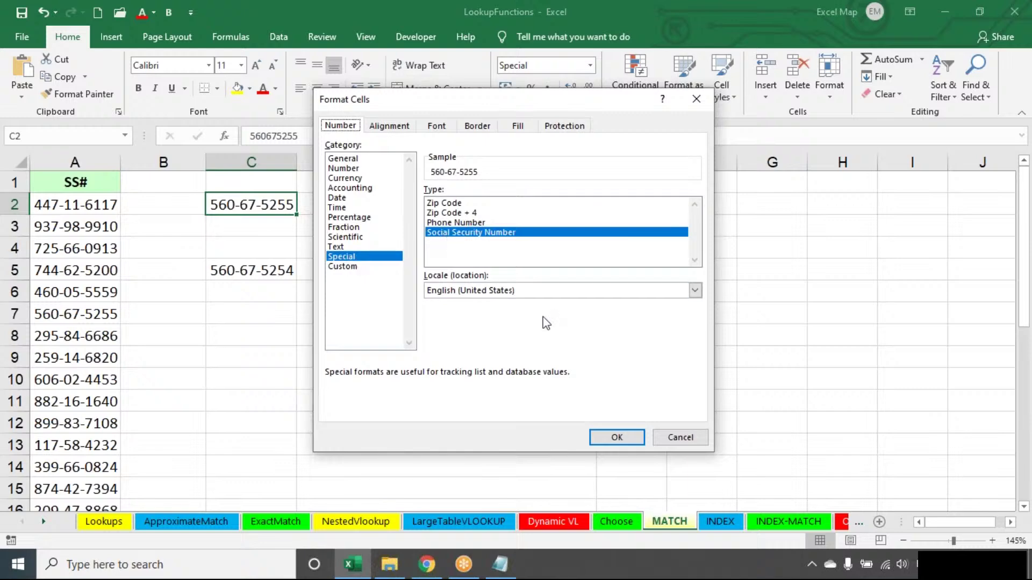
{"action": "left_click", "coordinate": [669, 435]}
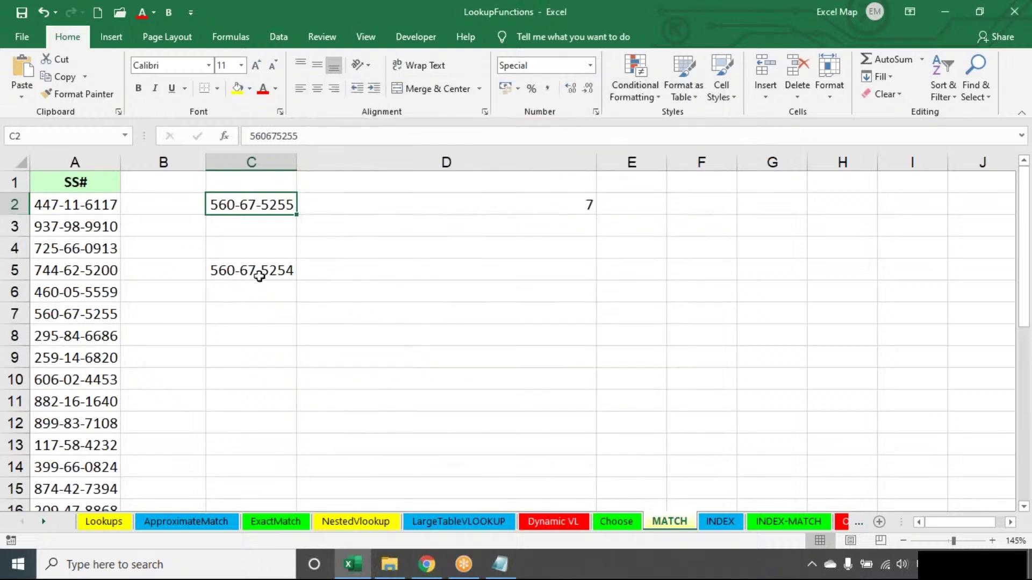
Enter =MATCH(C5,A:A,0) in D5 to look up the second social security number
{"action": "left_click", "coordinate": [364, 264]}
{"action": "type", "text": "=MATCH("}
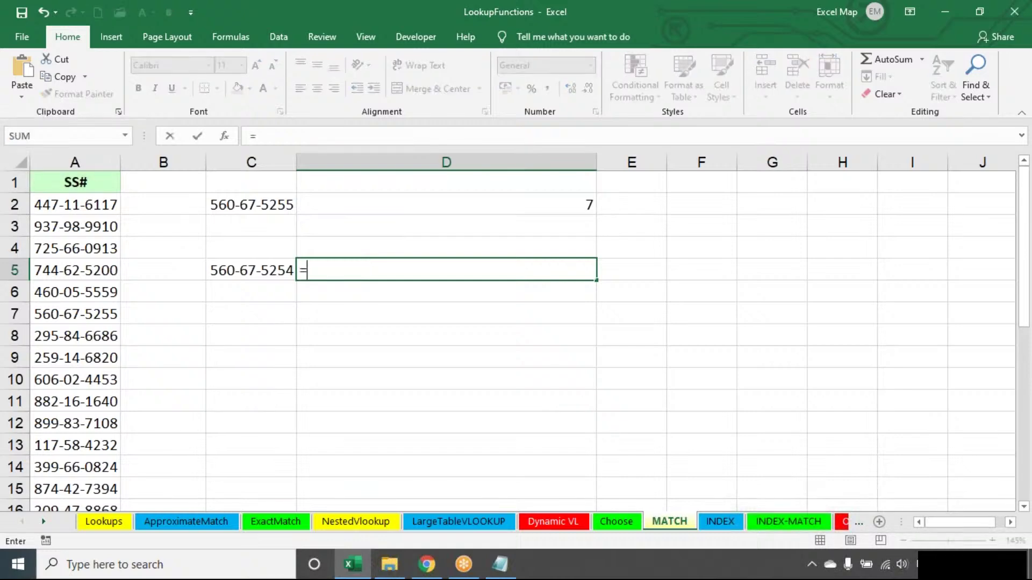
{"action": "left_click", "coordinate": [251, 271]}
{"action": "type", "text": ","}
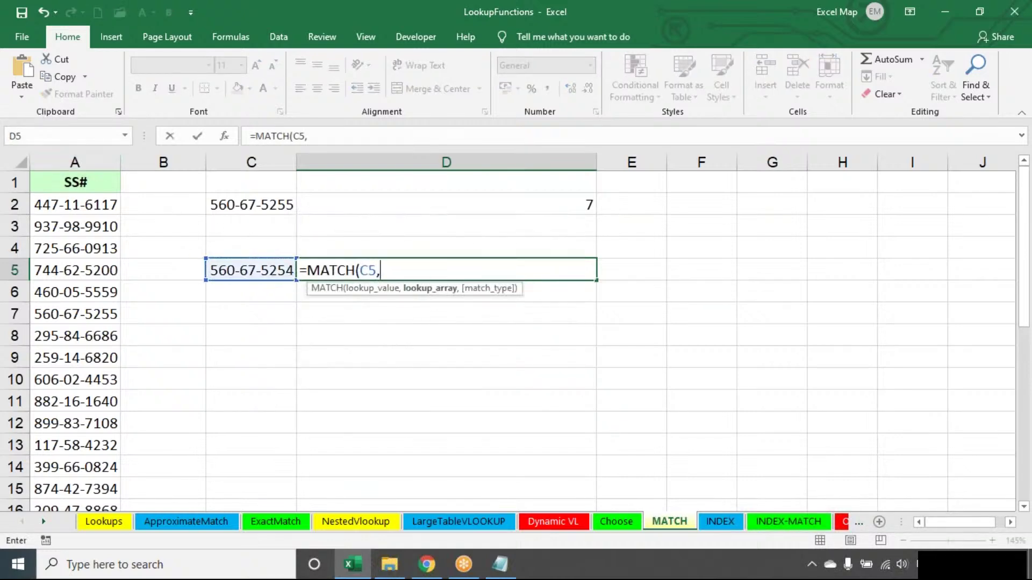
{"action": "left_click", "coordinate": [78, 160]}
{"action": "type", "text": ",0)"}
{"action": "key", "text": "Return"}
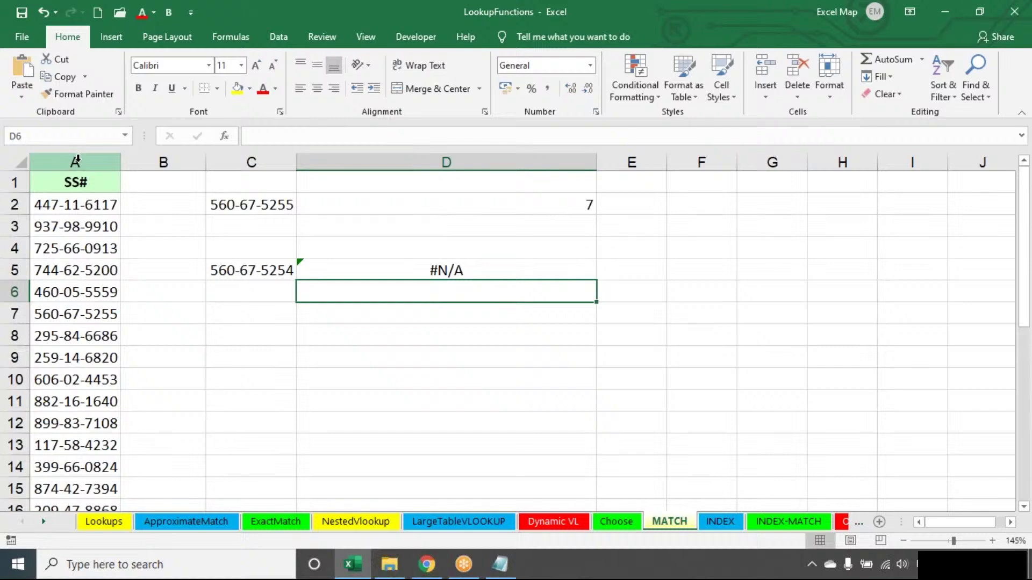
Wrap the D5 formula in IFERROR so it reads =IFERROR(MATCH(C5,A:A,0),"Not Found")
{"action": "double_click", "coordinate": [324, 268]}
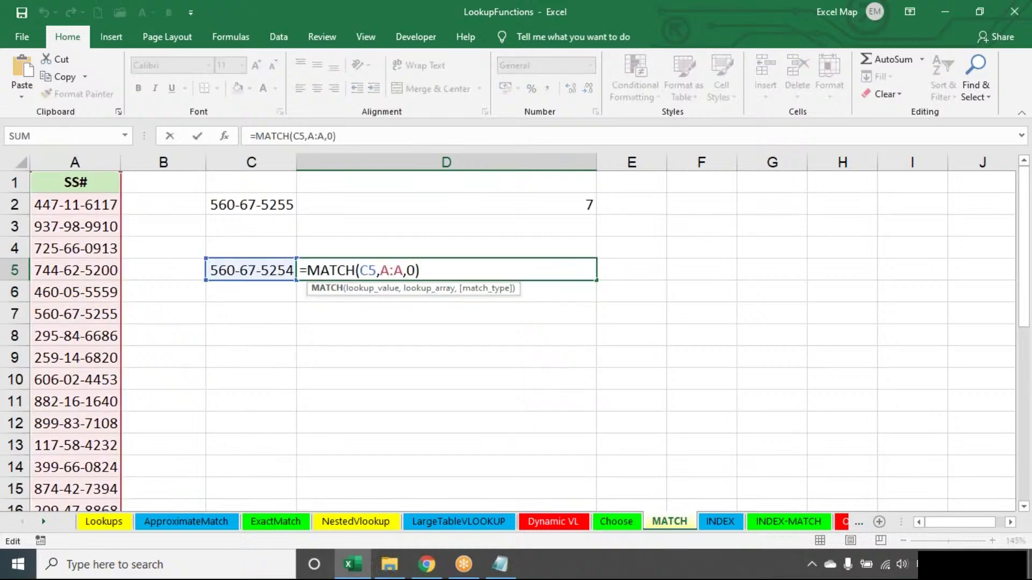
{"action": "left_click", "coordinate": [307, 270]}
{"action": "type", "text": "IFERROR("}
{"action": "left_click", "coordinate": [549, 271]}
{"action": "type", "text": ",\"No"}
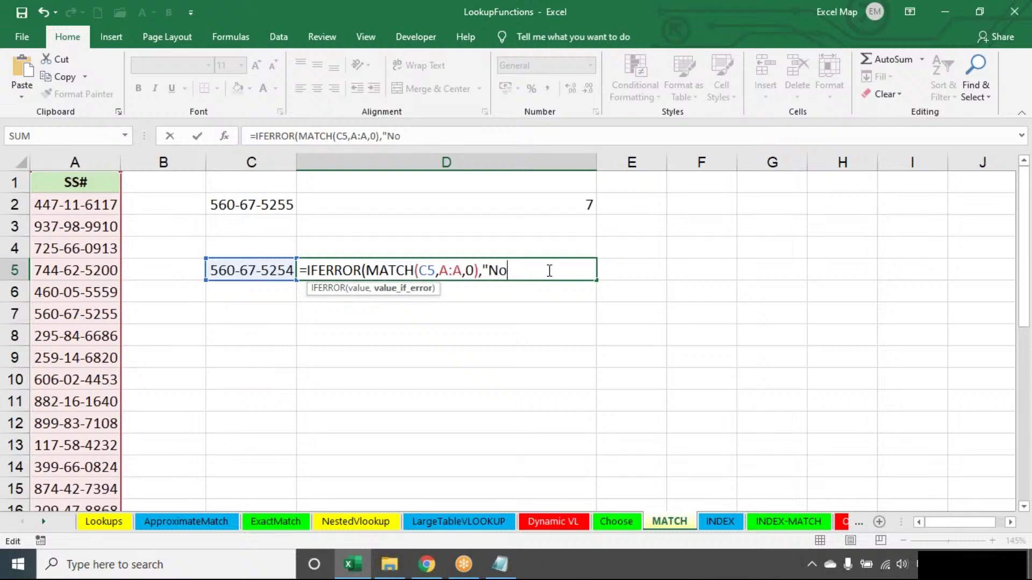
{"action": "type", "text": "t"}
{"action": "key", "text": "alt+space"}
{"action": "key", "text": "Escape"}
{"action": "type", "text": "Found\")_"}
{"action": "key", "text": "BackSpace"}
{"action": "key", "text": "Return"}
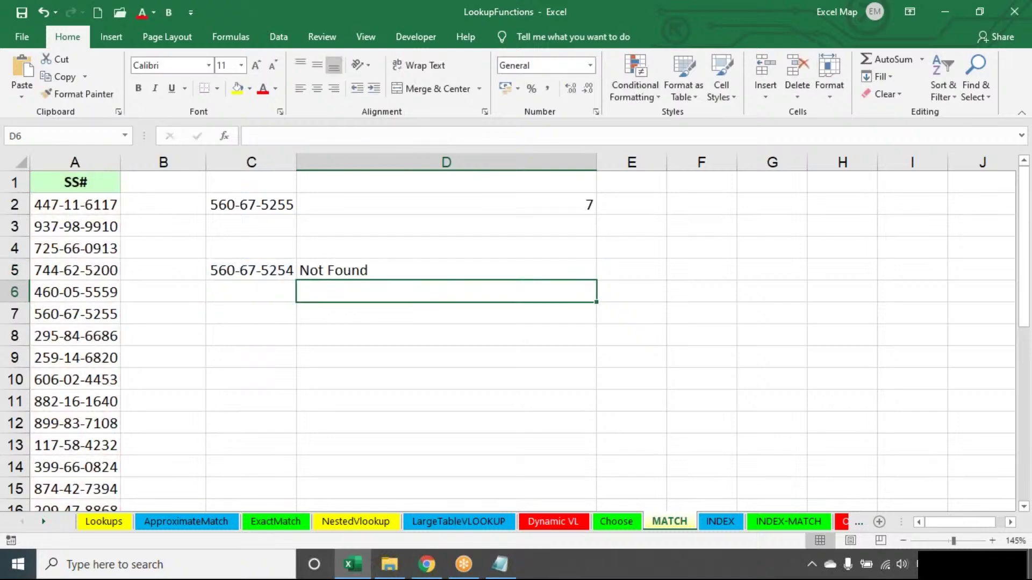
Convert the formulas in D2 and D5 to text so that the cells display the formulas themselves
{"action": "double_click", "coordinate": [464, 270]}
{"action": "key", "text": "Escape"}
{"action": "double_click", "coordinate": [322, 205]}
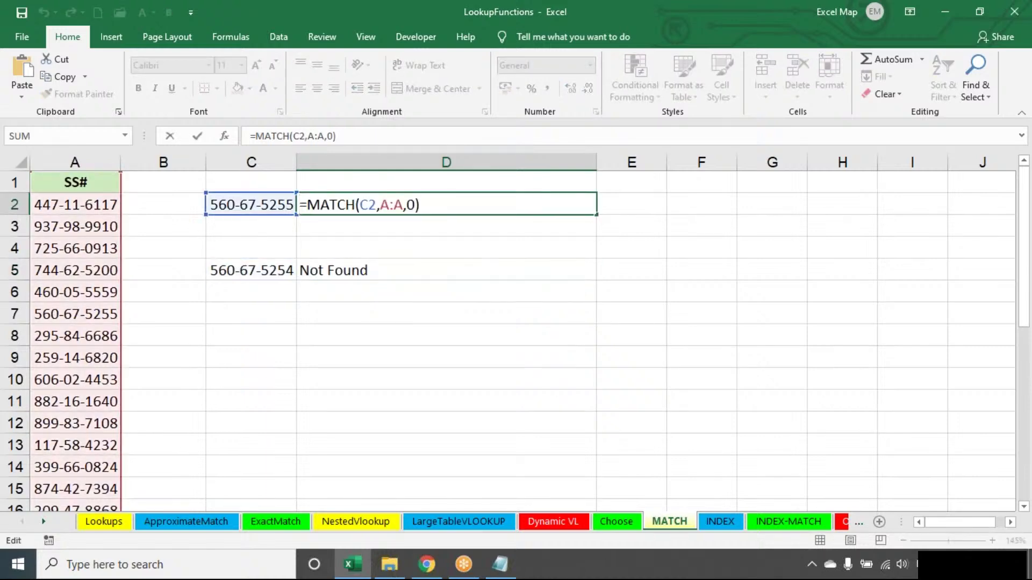
{"action": "key", "text": "Return"}
{"action": "double_click", "coordinate": [299, 270]}
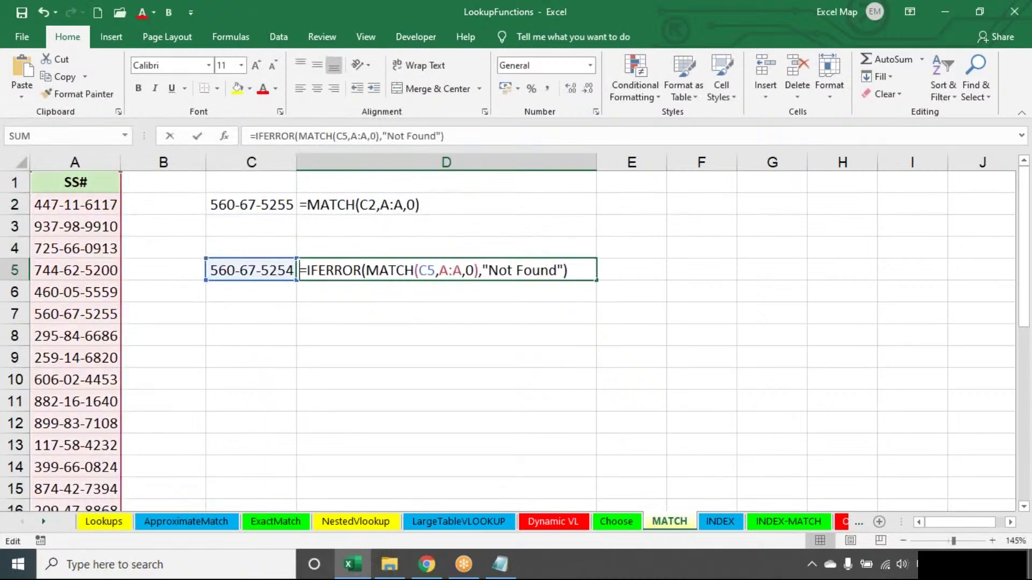
{"action": "key", "text": "Return"}
{"action": "key", "text": "Return"}
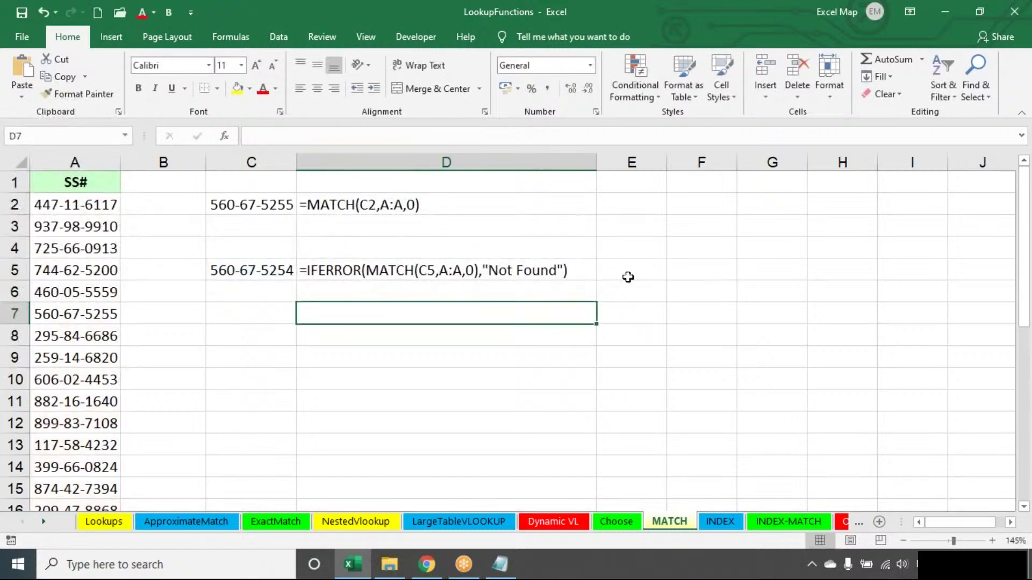
{"action": "left_click", "coordinate": [757, 22]}
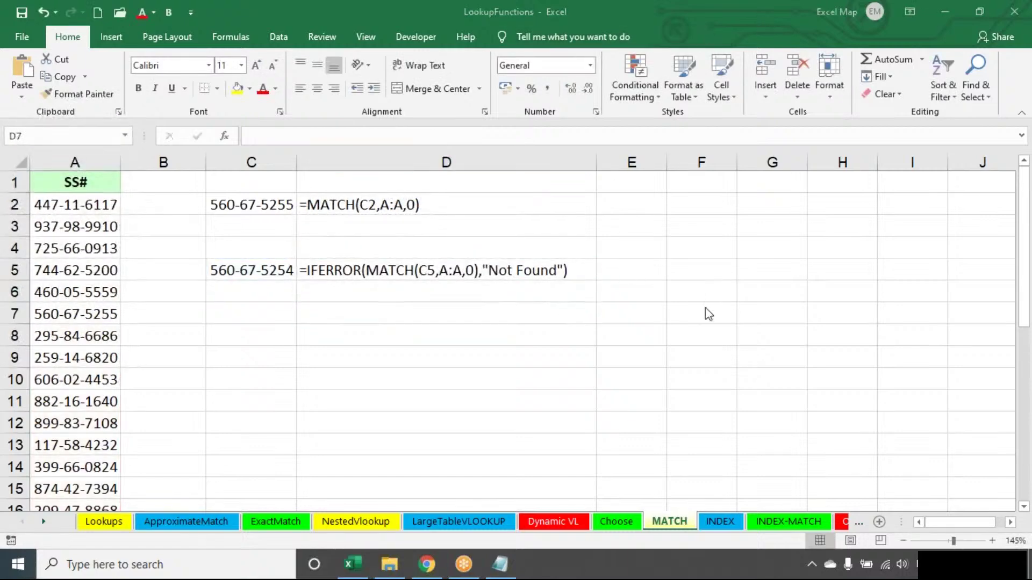
{"action": "key", "text": "alt+Tab"}
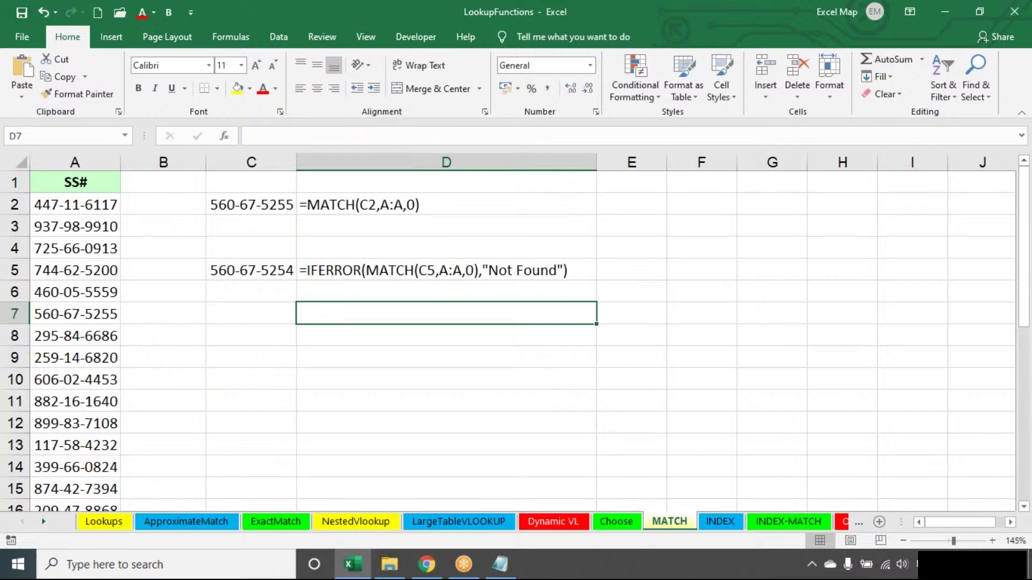
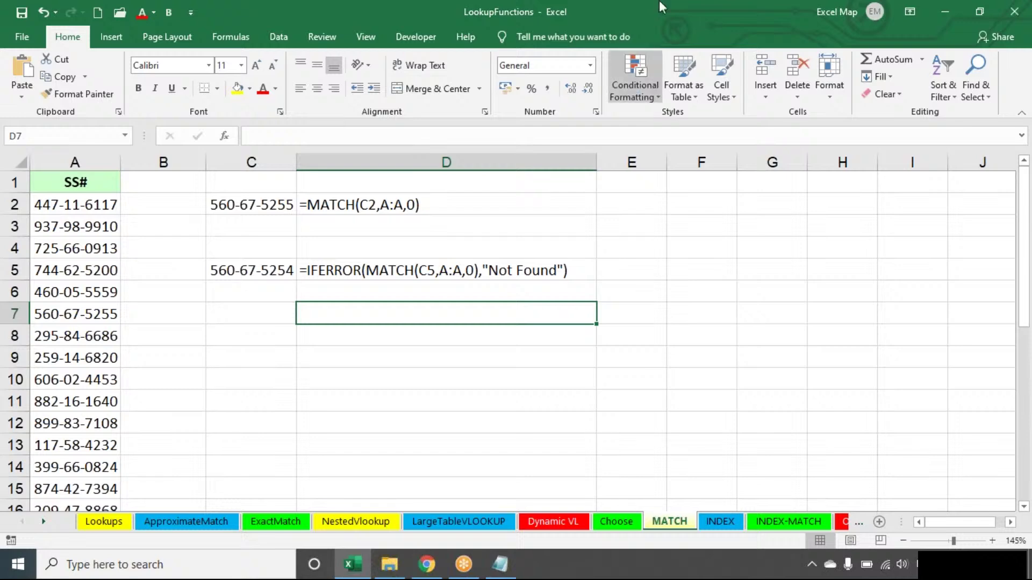
{"action": "left_click", "coordinate": [722, 21]}
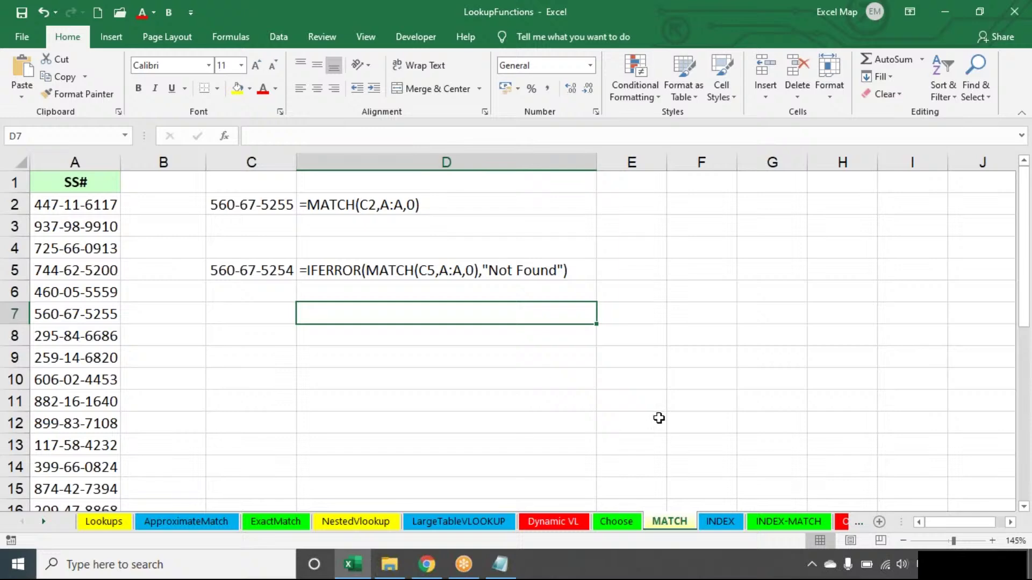
Undo the conversion of the D2 and D5 formulas to text
{"action": "key", "text": "ctrl+z"}
{"action": "key", "text": "ctrl+z"}
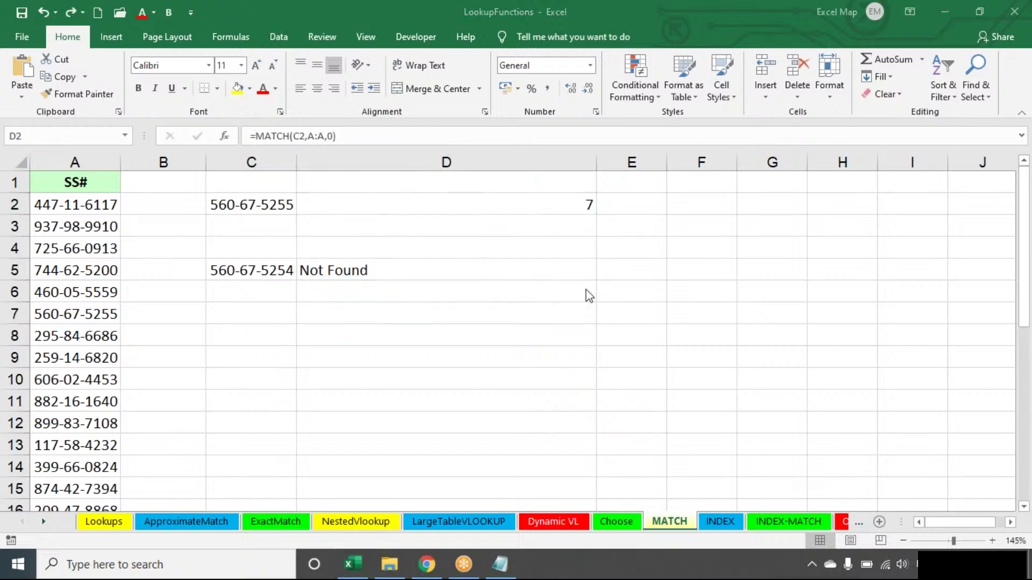
Switch to Notepad and add the heading "INDEX:" with a dashed underline below the MATCH definition
{"action": "left_click", "coordinate": [501, 568]}
{"action": "type", "text": "INDEX:"}
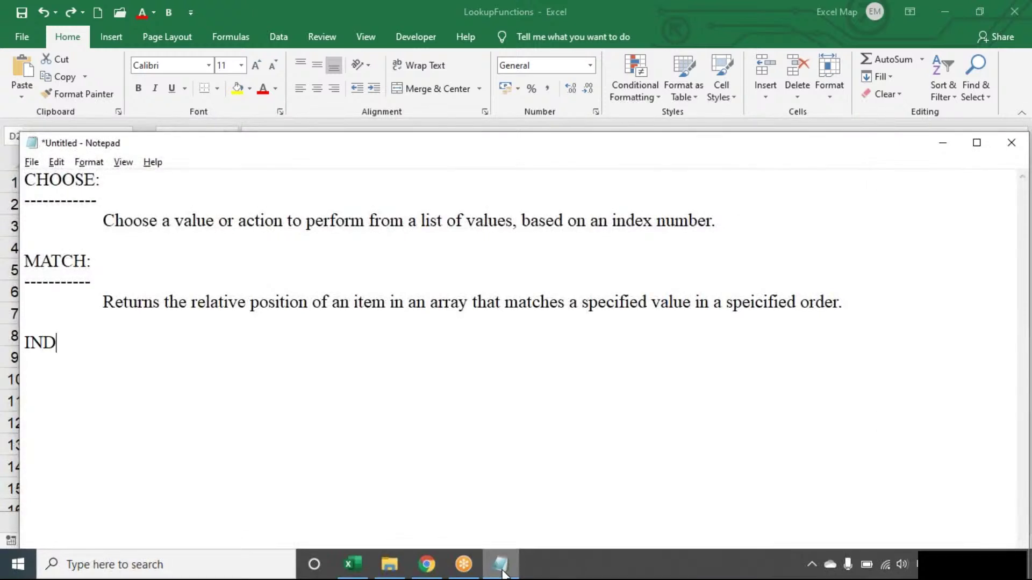
{"action": "key", "text": "Return"}
{"action": "type", "text": "---------"}
{"action": "key", "text": "Return"}
Write the INDEX definition: "Returns a value or reference of the cell at the intersection of a particular row and column, in a given range."
{"action": "key", "text": "Tab"}
{"action": "type", "text": "Ret"}
{"action": "type", "text": "ru"}
{"action": "key", "text": "BackSpace"}
{"action": "key", "text": "BackSpace"}
{"action": "type", "text": "urns a val"}
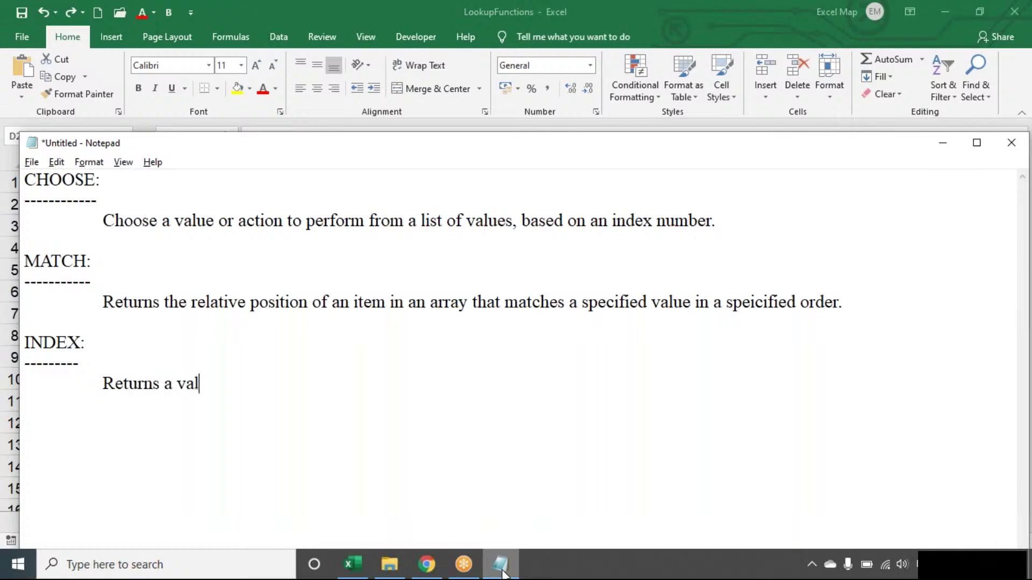
{"action": "type", "text": "ue or reference "}
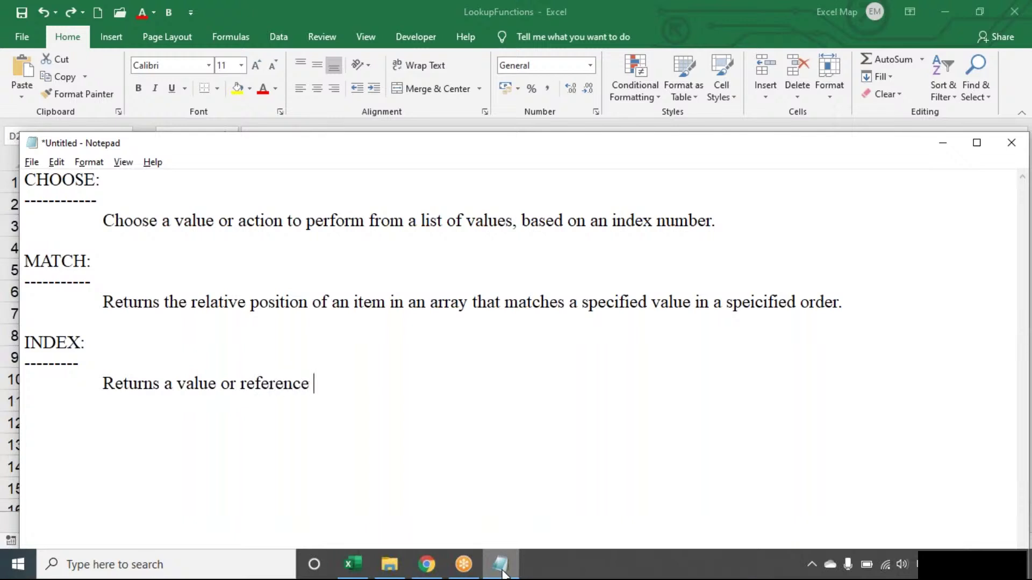
{"action": "type", "text": "of the cell"}
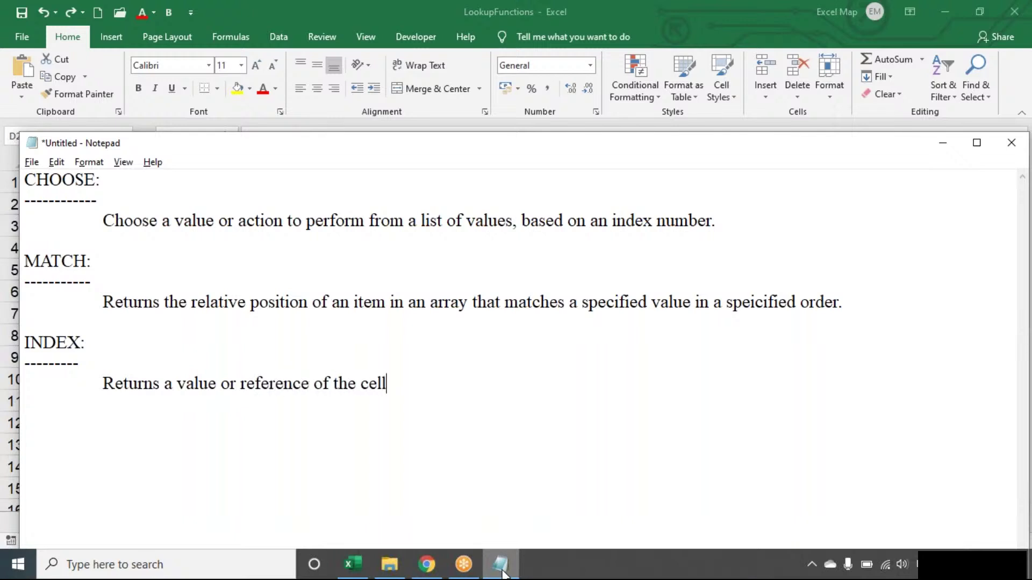
{"action": "type", "text": " at the inter"}
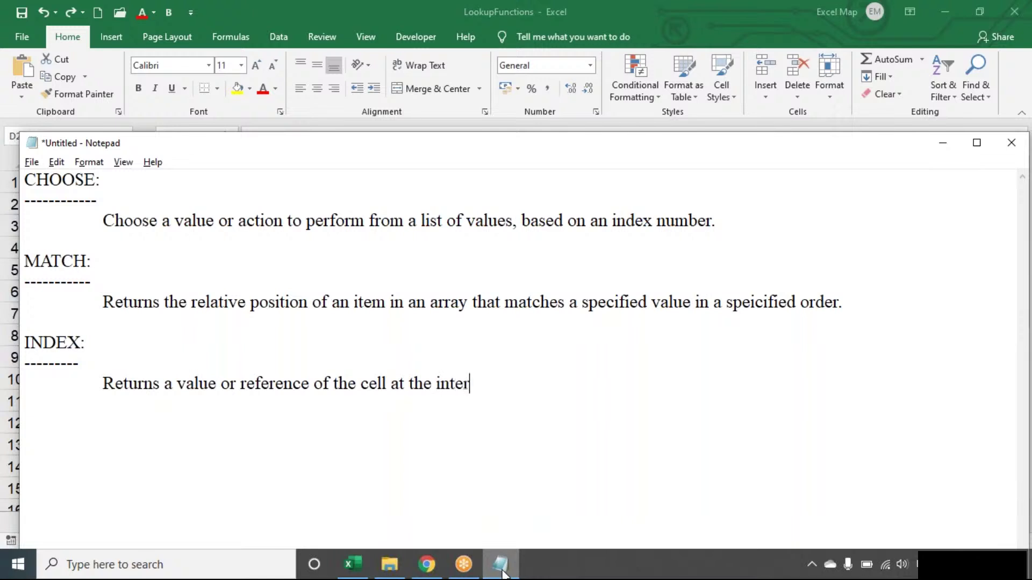
{"action": "type", "text": "section of a par"}
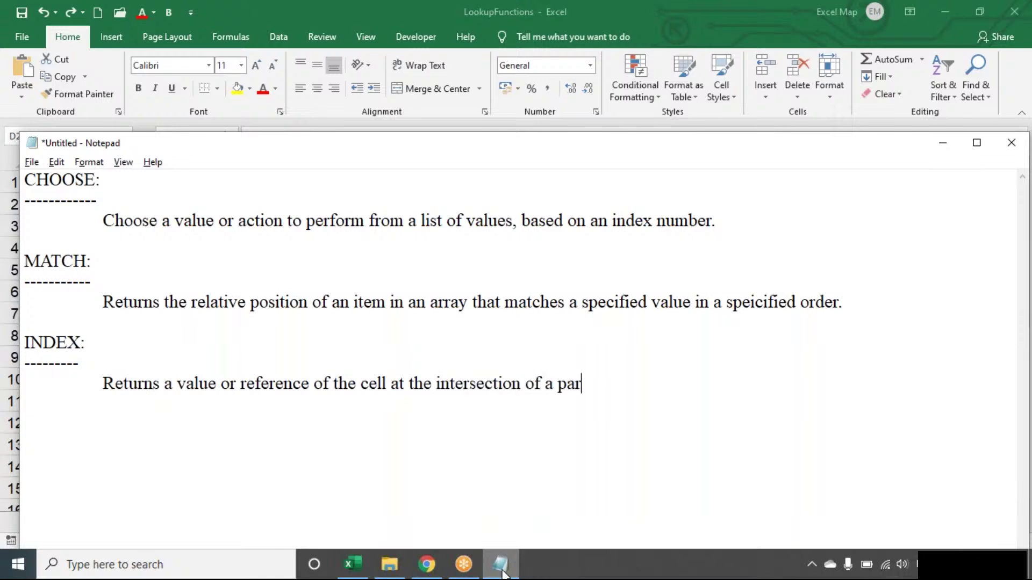
{"action": "type", "text": "ticular row and column, in a given range."}
{"action": "key", "text": "Return"}
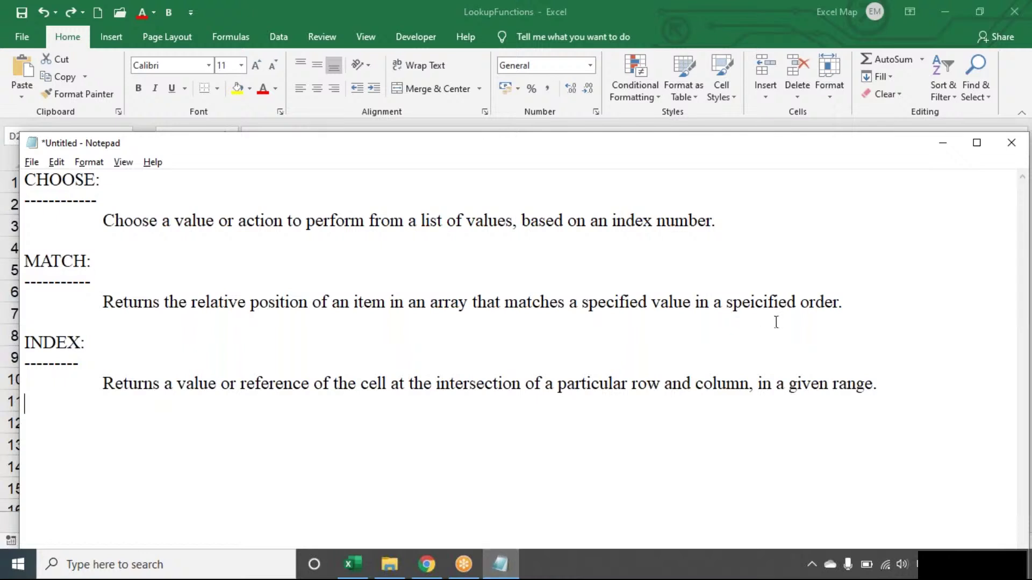
Switch back to Excel, open the INDEX sheet, and clear the existing Shipping Cost results
{"action": "left_click", "coordinate": [722, 25]}
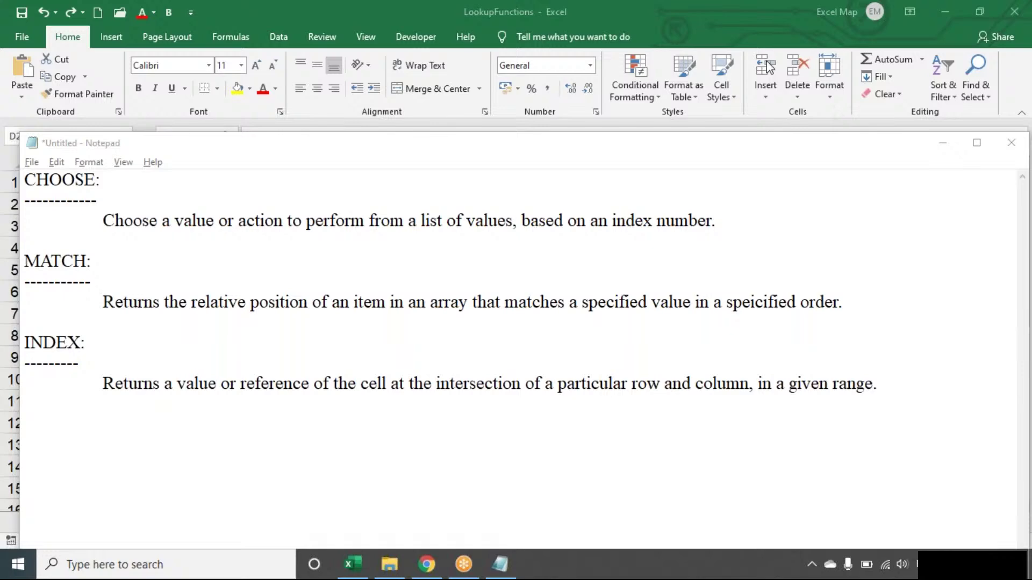
{"action": "left_click", "coordinate": [815, 463]}
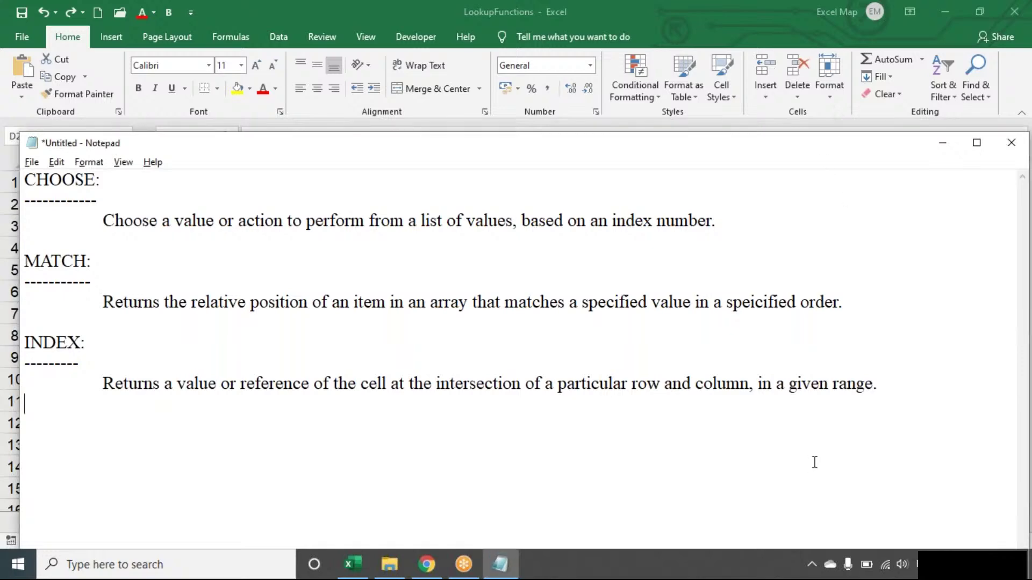
{"action": "key", "text": "alt+Tab"}
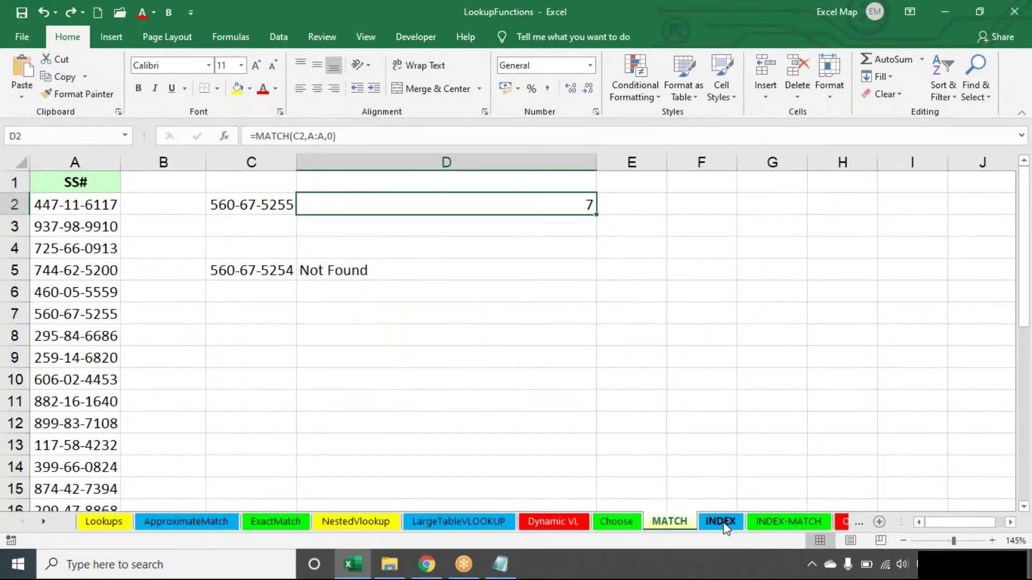
{"action": "left_click", "coordinate": [723, 522]}
{"action": "left_click", "coordinate": [833, 205]}
{"action": "key", "text": "Delete"}
Delete the unneeded columns L:N between the shipping rate table and the item list
{"action": "left_click_drag", "start_coordinate": [543, 164], "coordinate": [559, 163]}
{"action": "key", "text": "ctrl+minus"}
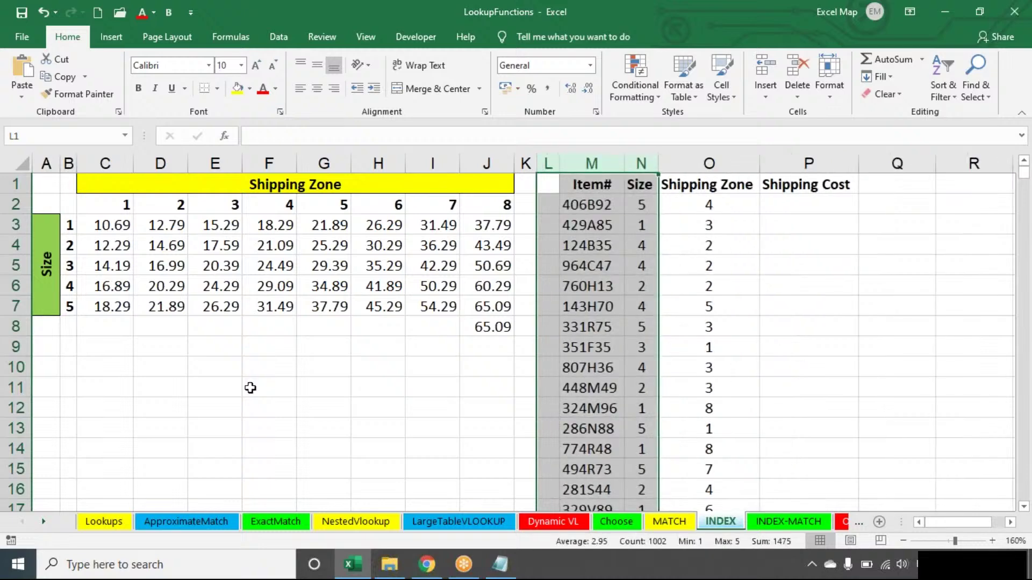
Delete all existing defined names from the workbook in the Name Manager and close it
{"action": "left_click", "coordinate": [250, 387]}
{"action": "left_click", "coordinate": [234, 34]}
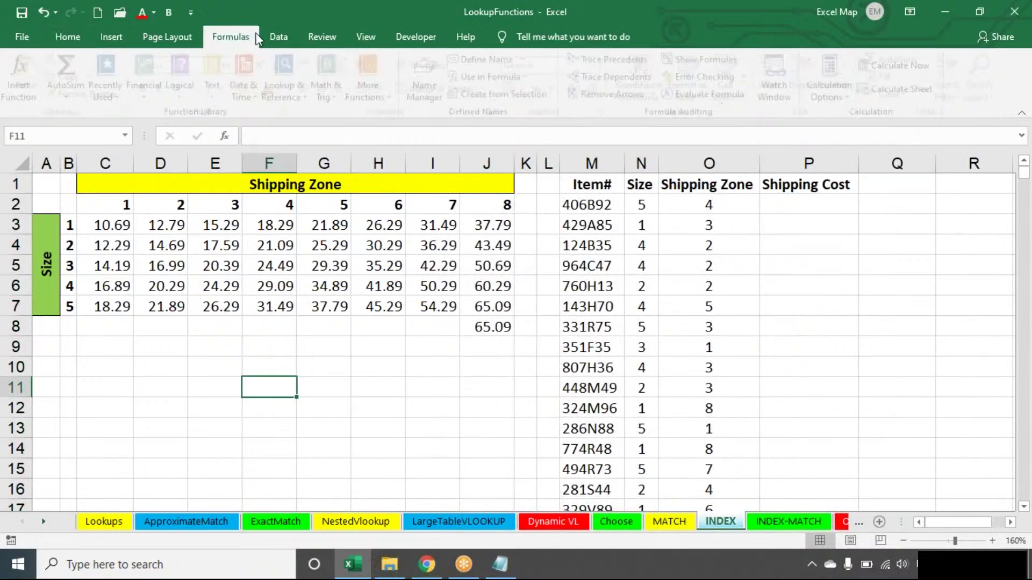
{"action": "left_click", "coordinate": [431, 75]}
{"action": "left_click", "coordinate": [460, 214], "text": "shift"}
{"action": "left_click", "coordinate": [465, 144]}
{"action": "key", "text": "Return"}
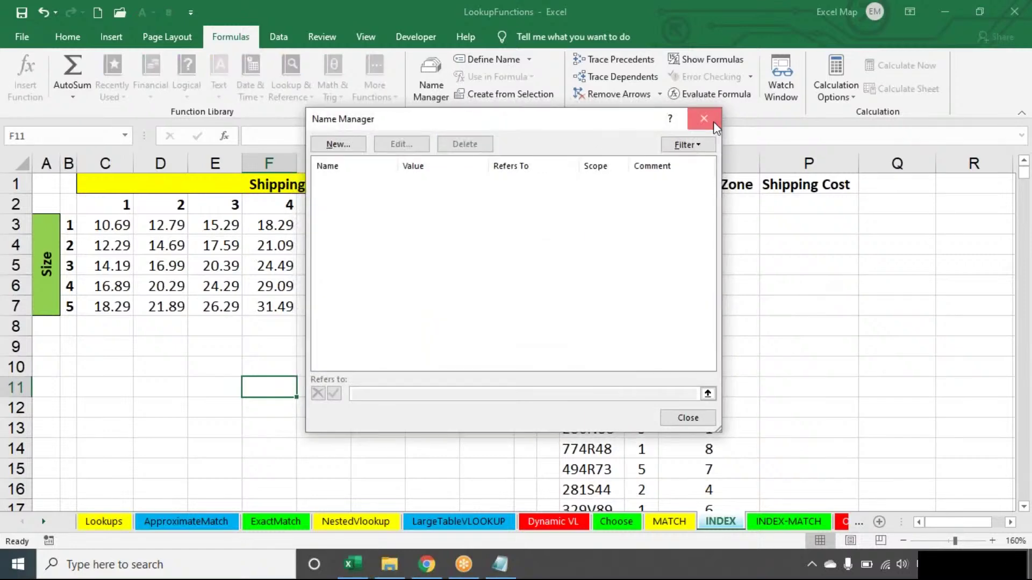
{"action": "left_click", "coordinate": [704, 119]}
Clear the stray value in cell J8 below the shipping rate table
{"action": "left_click", "coordinate": [401, 362]}
{"action": "left_click", "coordinate": [468, 319]}
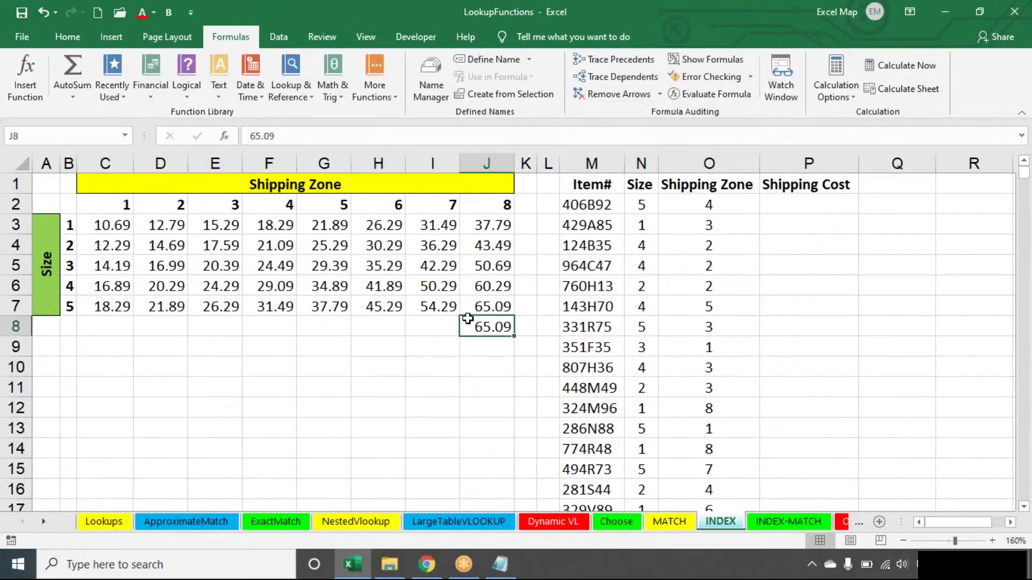
{"action": "key", "text": "Delete"}
Examine how the shipping rates are arranged by size row and zone column, alongside the item list's Size and Shipping Zone columns
{"action": "left_click", "coordinate": [259, 246]}
{"action": "left_click", "coordinate": [208, 217]}
{"action": "left_click", "coordinate": [209, 208]}
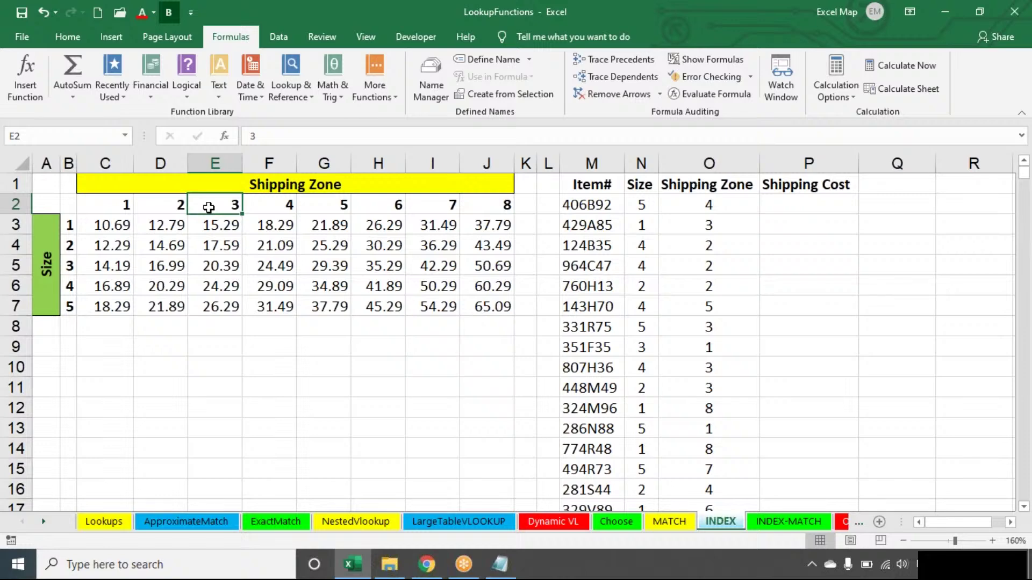
{"action": "left_click_drag", "start_coordinate": [618, 159], "coordinate": [709, 161]}
{"action": "left_click", "coordinate": [709, 160]}
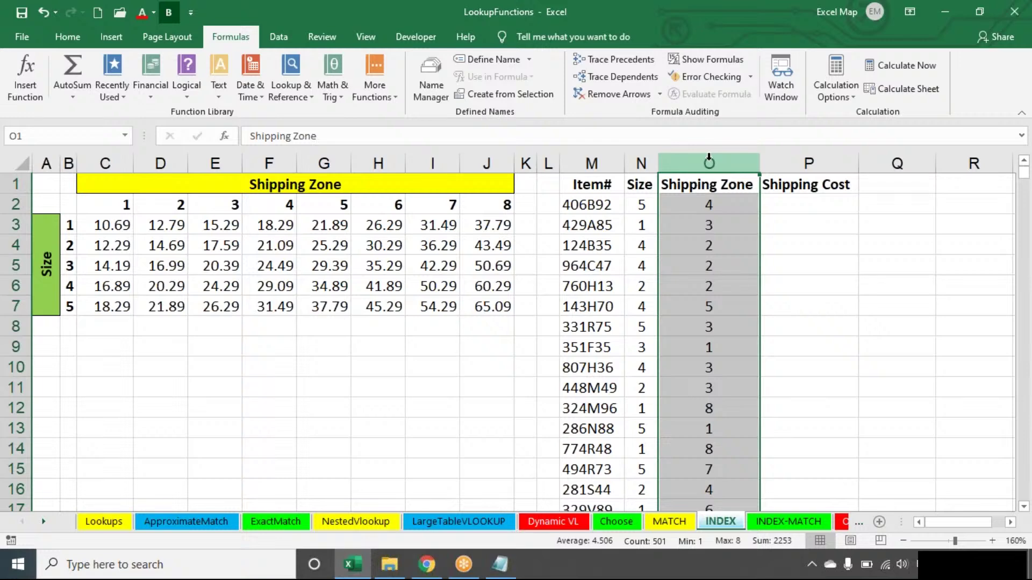
{"action": "left_click", "coordinate": [63, 225]}
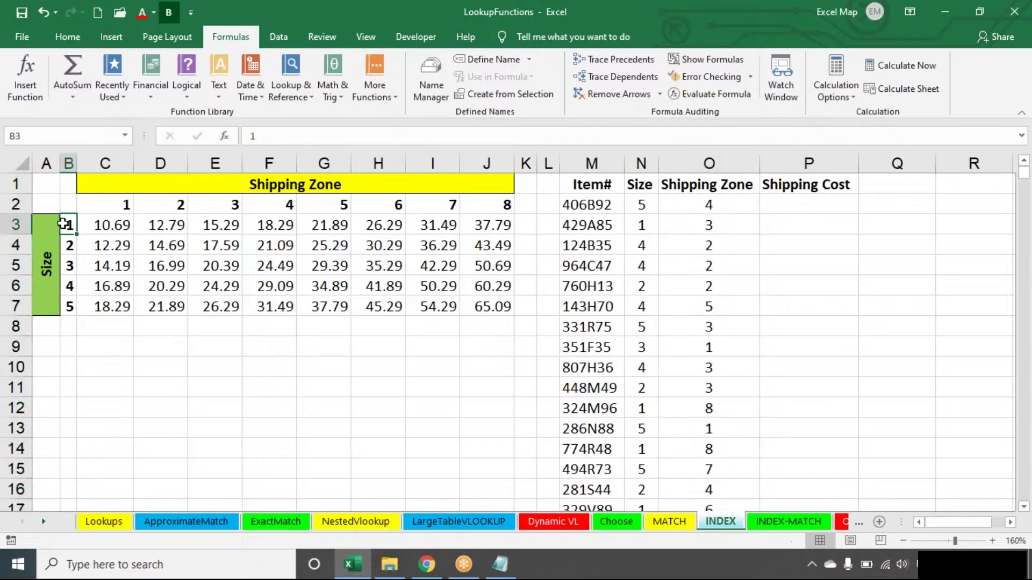
{"action": "left_click", "coordinate": [109, 228]}
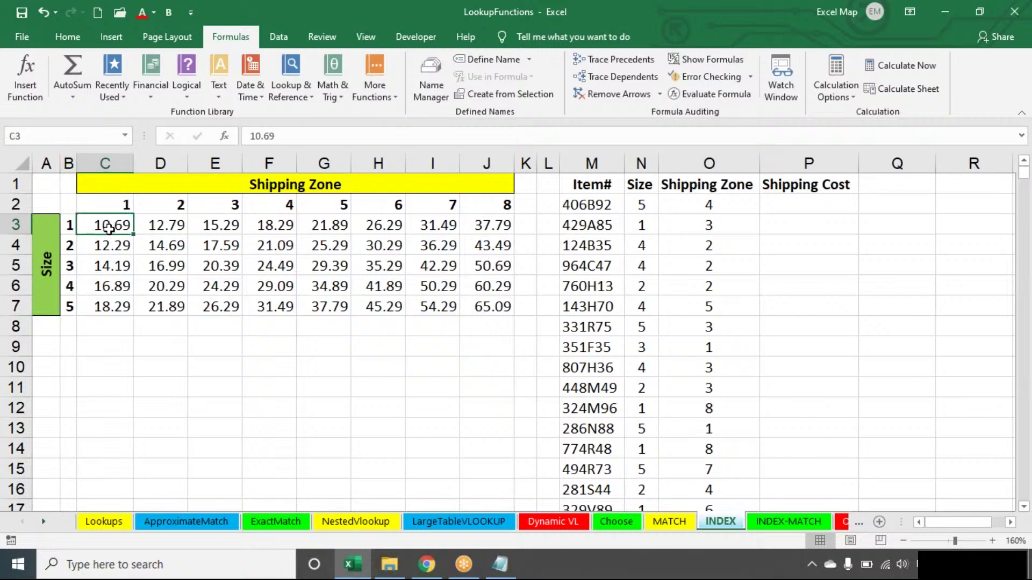
{"action": "left_click", "coordinate": [162, 229]}
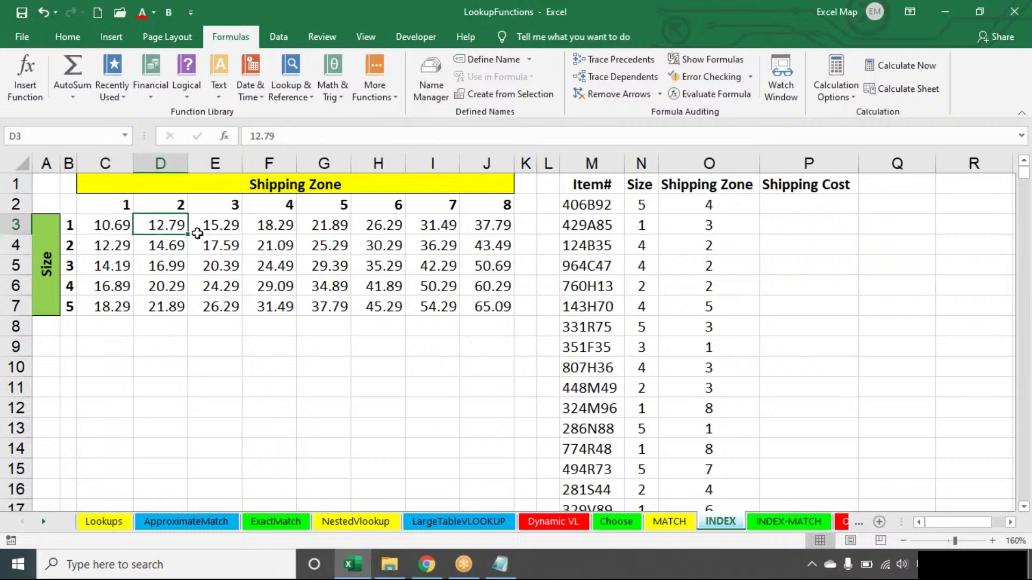
Define the shipping rates in C3:J7 as a workbook-level named range called Rate_Table
{"action": "left_click", "coordinate": [133, 225]}
{"action": "left_click_drag", "start_coordinate": [134, 225], "coordinate": [487, 306]}
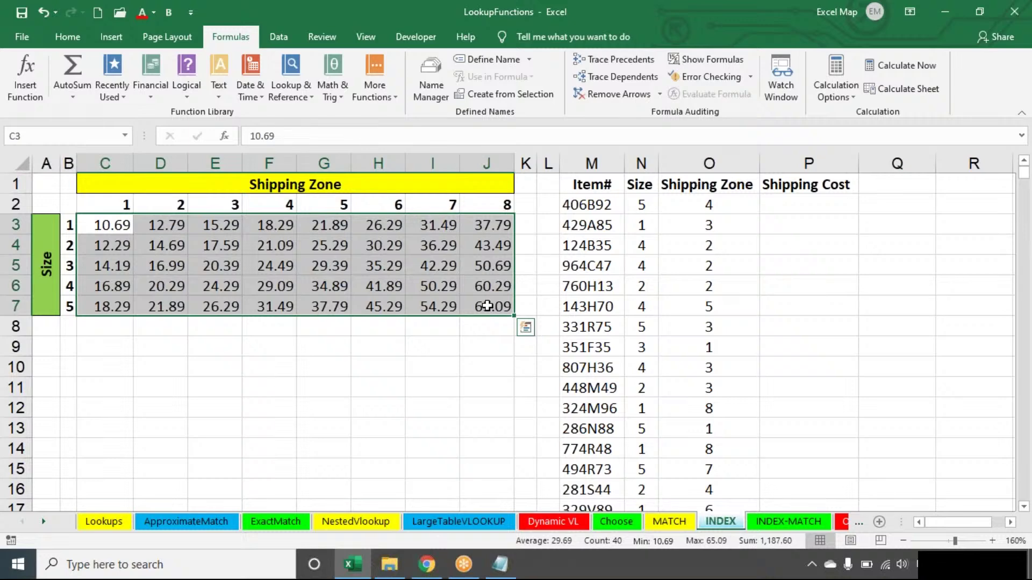
{"action": "left_click", "coordinate": [489, 63]}
{"action": "type", "text": "Ra"}
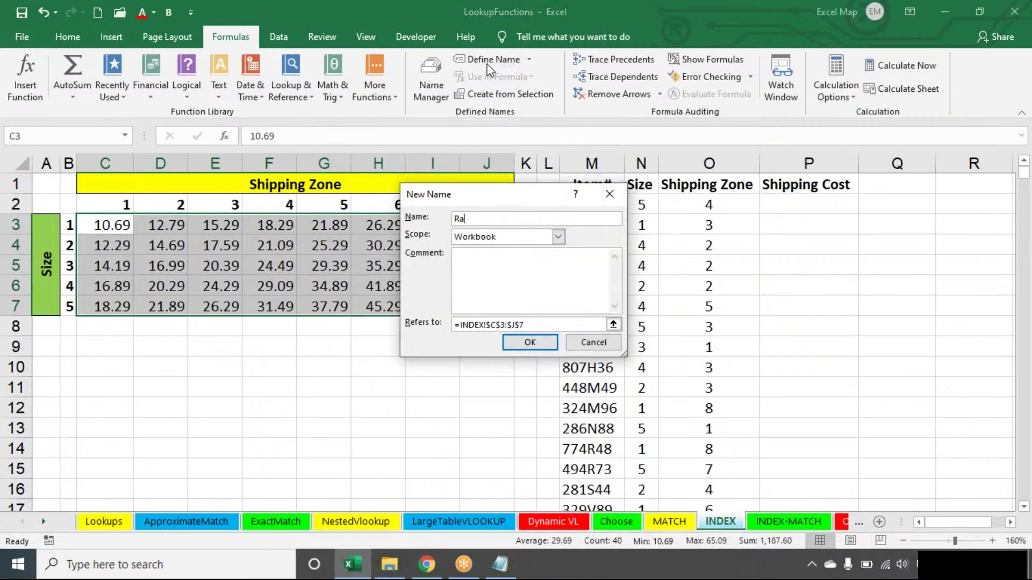
{"action": "type", "text": "te_Table"}
{"action": "key", "text": "Return"}
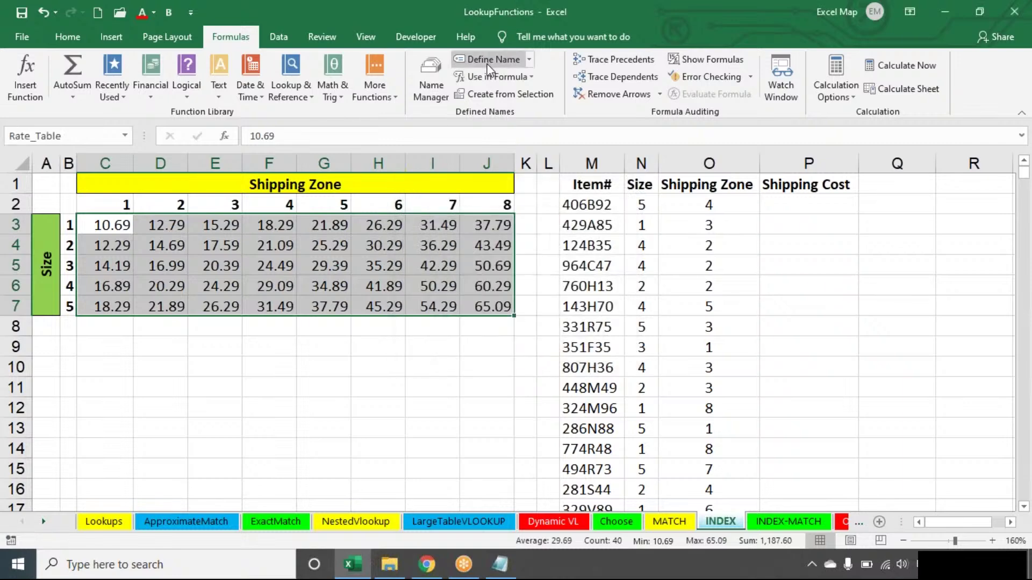
Enter =INDEX(Rate_Table,N2,O2) in P2 to look up the first item's shipping cost by size and zone
{"action": "left_click", "coordinate": [833, 203]}
{"action": "type", "text": "=INDEX("}
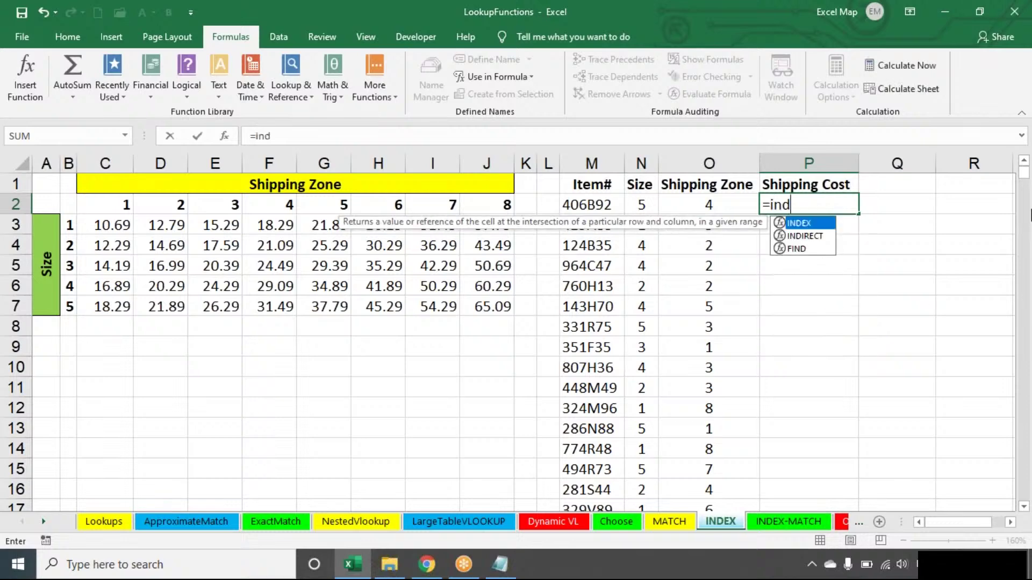
{"action": "type", "text": "rate"}
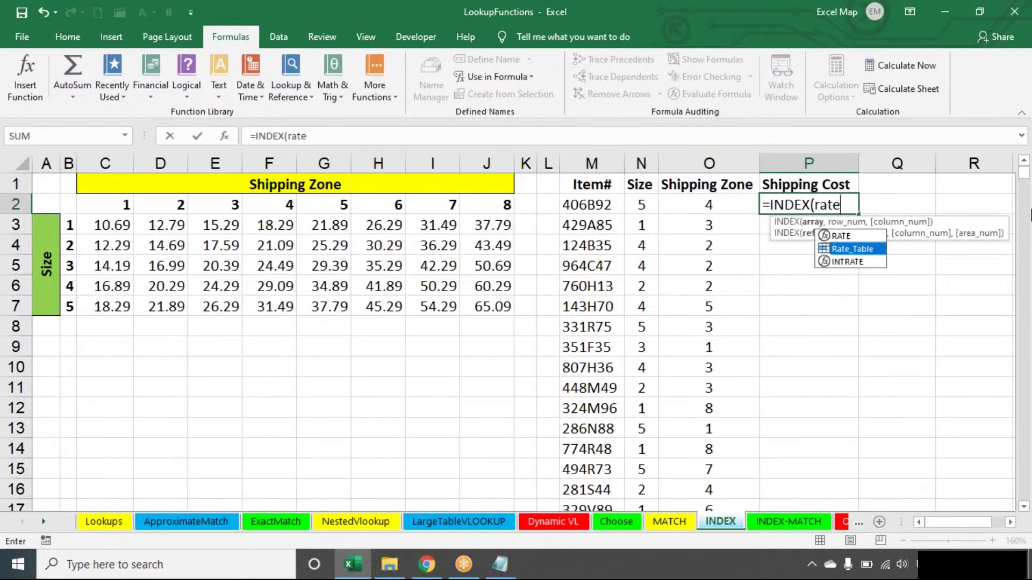
{"action": "key", "text": "Tab"}
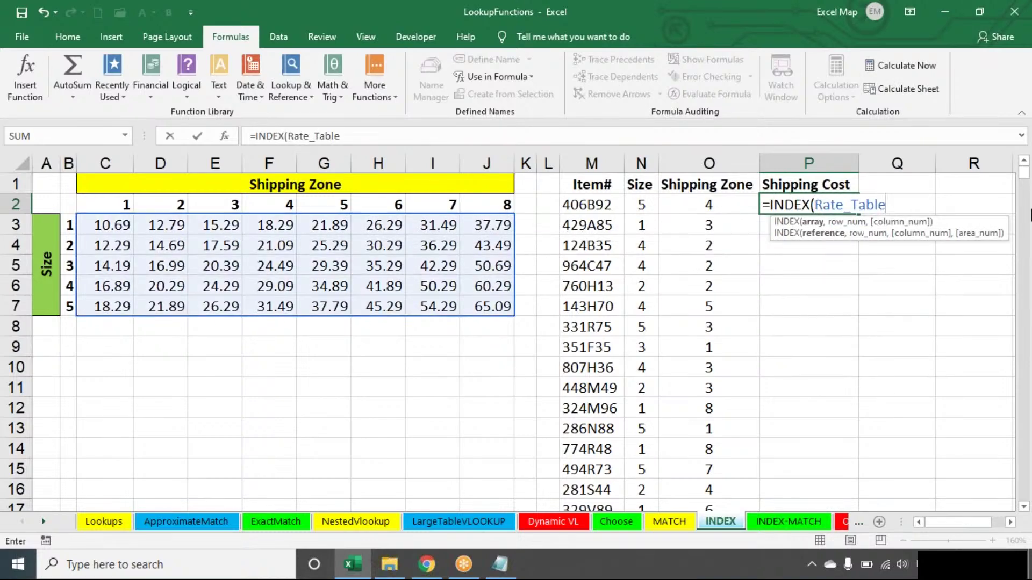
{"action": "type", "text": ","}
{"action": "key", "text": "Left"}
{"action": "key", "text": "Left"}
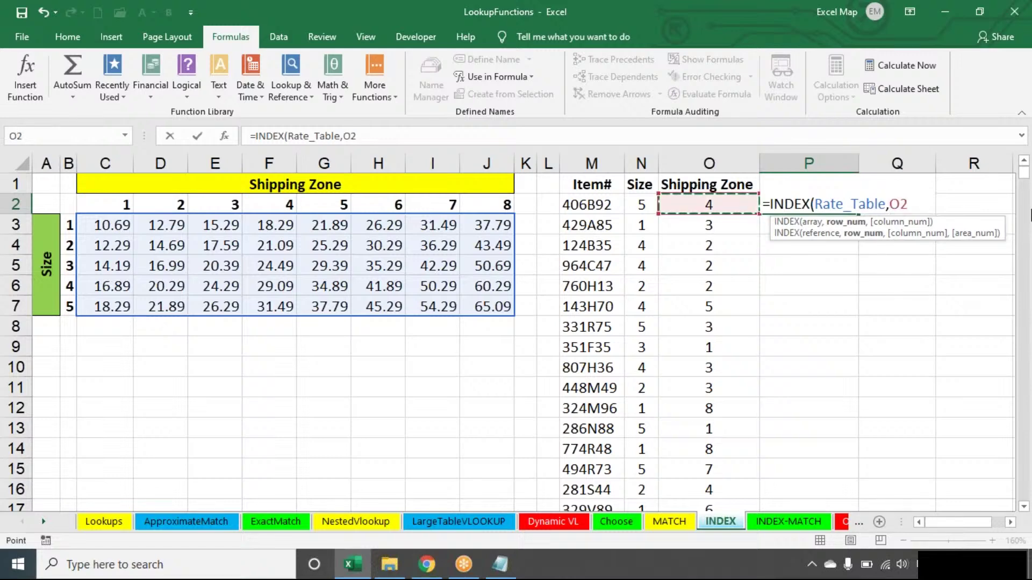
{"action": "type", "text": ","}
{"action": "key", "text": "Left"}
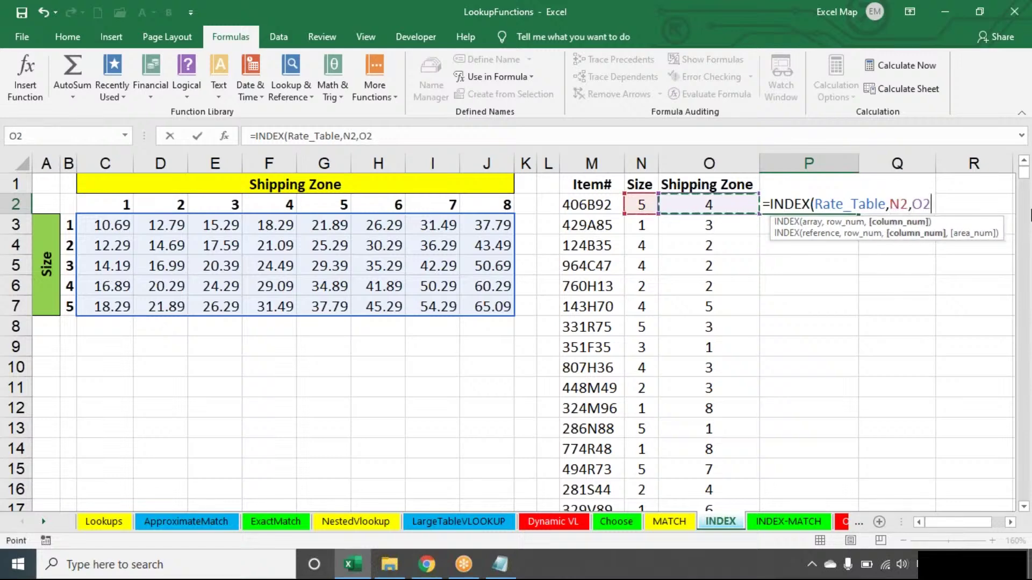
{"action": "type", "text": ")"}
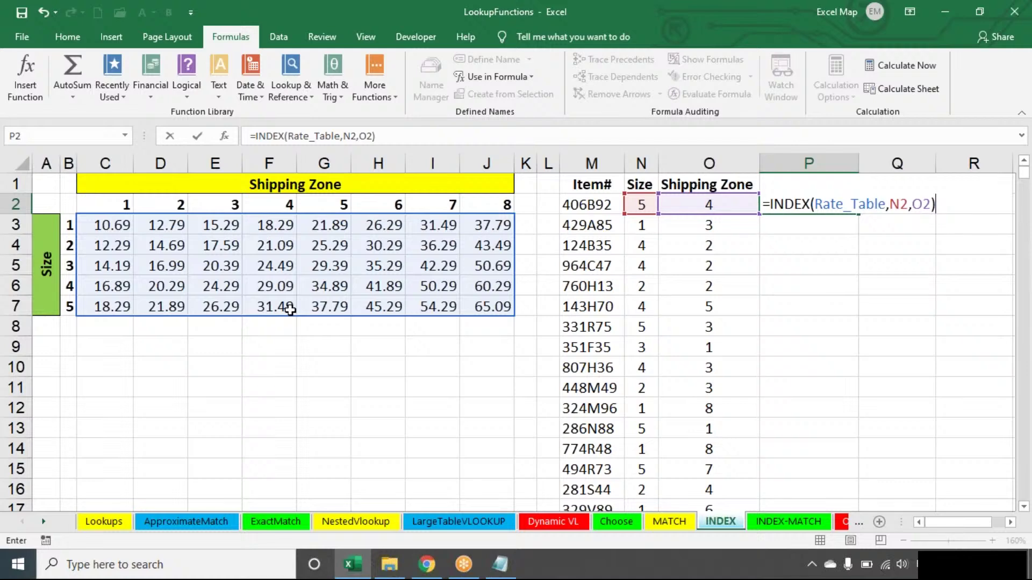
{"action": "key", "text": "Return"}
Fill the P2 formula down the Shipping Cost column and clear all the filled results
{"action": "left_click", "coordinate": [844, 204]}
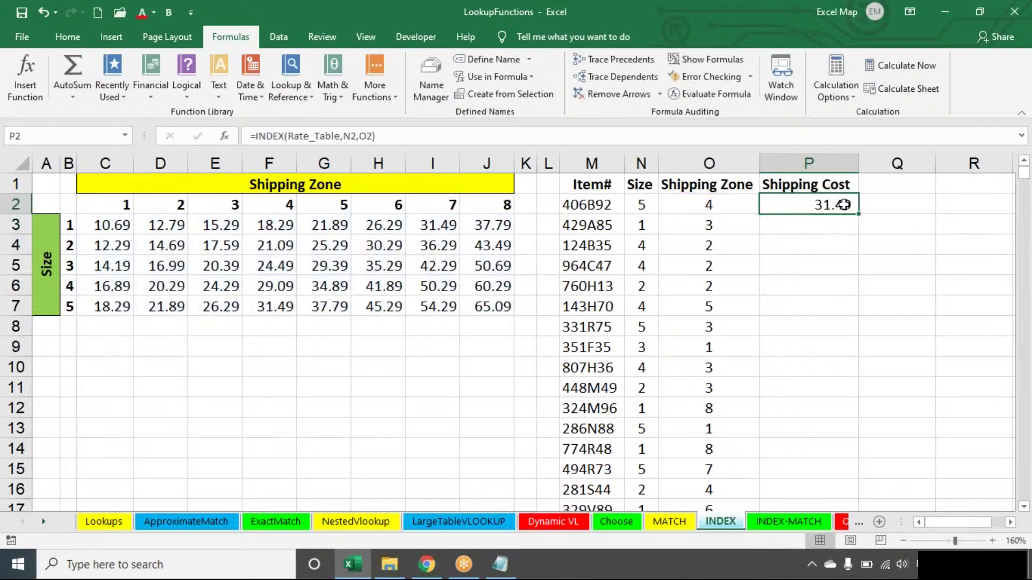
{"action": "double_click", "coordinate": [857, 215]}
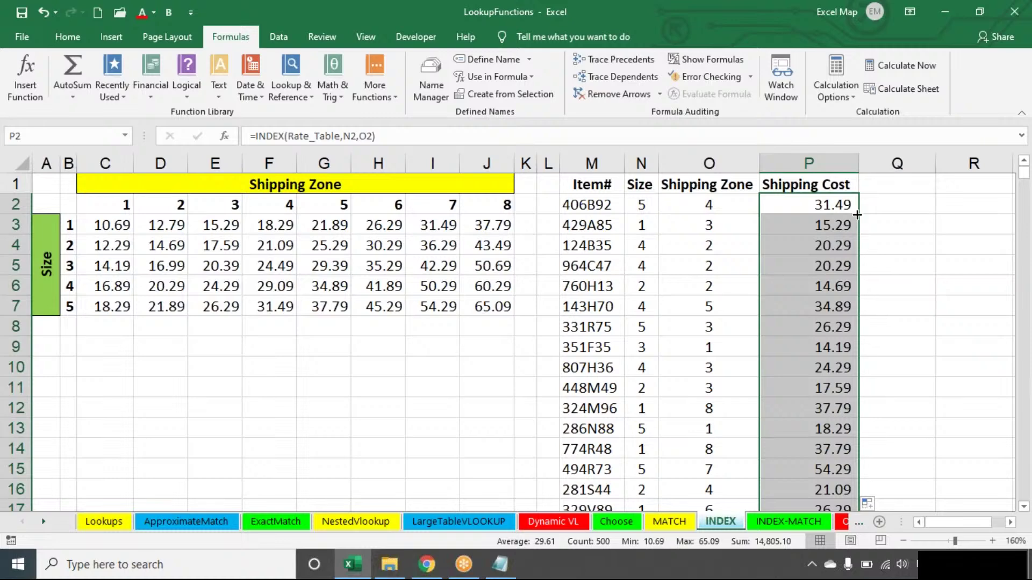
{"action": "key", "text": "Delete"}
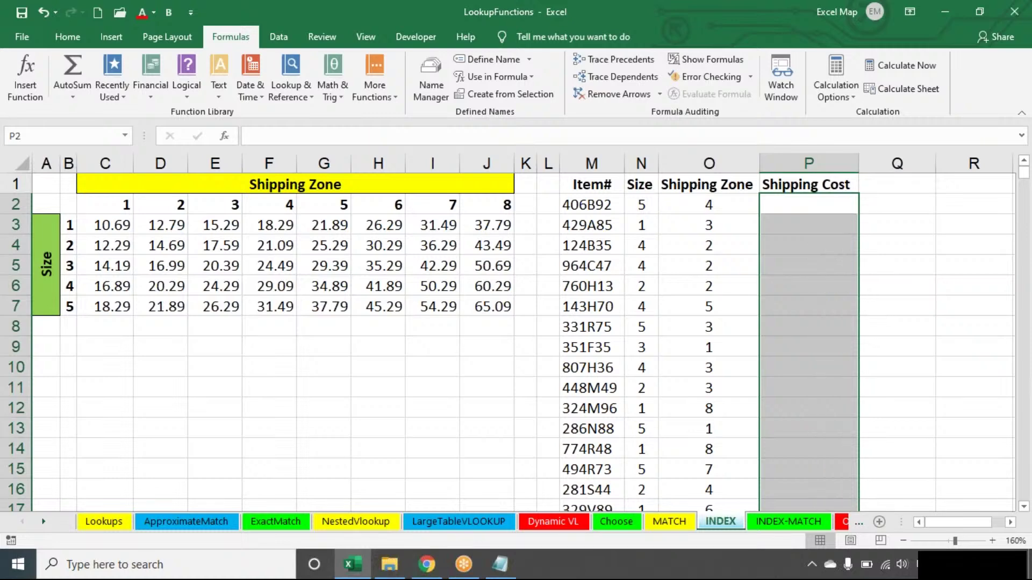
Select the rates in C3:J7 to check their range name, opening and dismissing the Define Name dialog
{"action": "left_click", "coordinate": [299, 267]}
{"action": "left_click_drag", "start_coordinate": [120, 226], "coordinate": [480, 300]}
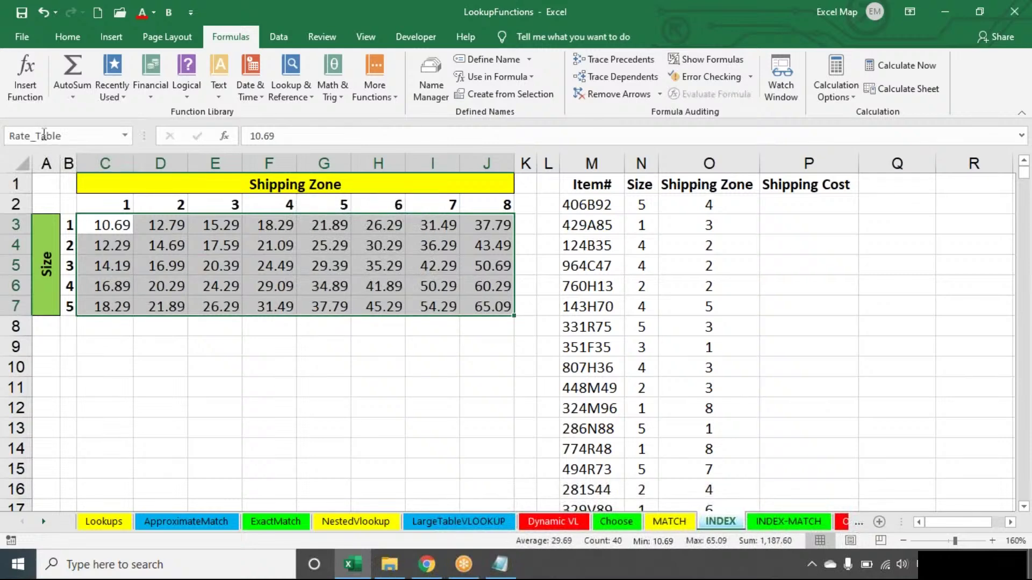
{"action": "left_click", "coordinate": [474, 61]}
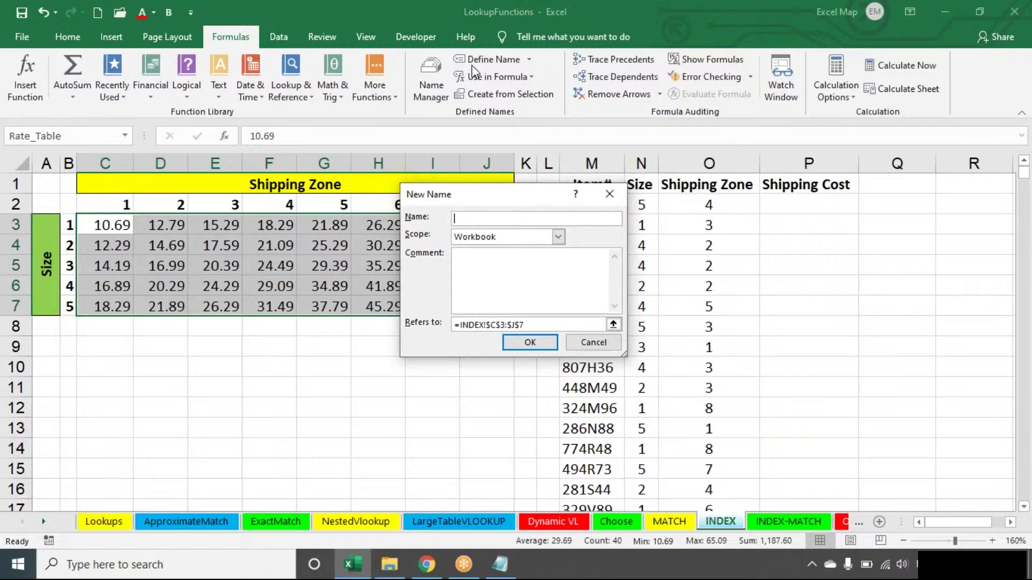
{"action": "key", "text": "Escape"}
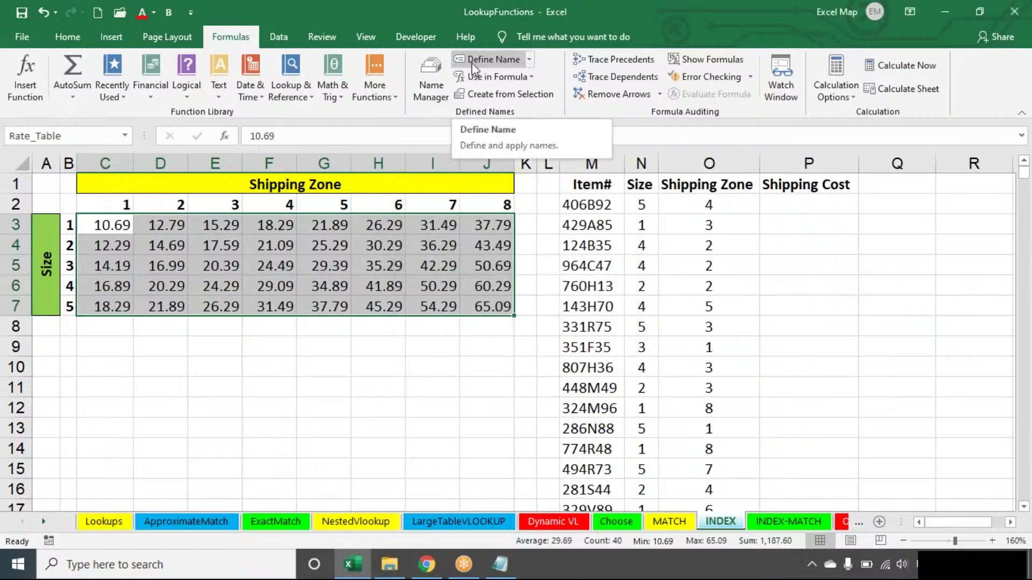
Enter =INDEX(Rate_Table,N2,O2) in P2, using the Size as row number and the Shipping Zone as column number
{"action": "left_click", "coordinate": [815, 203]}
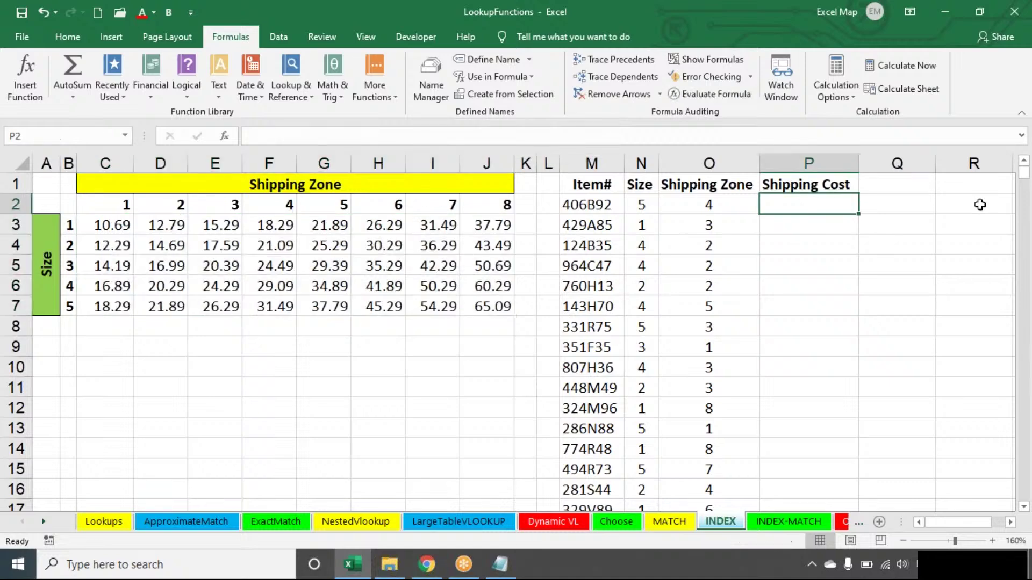
{"action": "type", "text": "=inde"}
{"action": "key", "text": "Tab"}
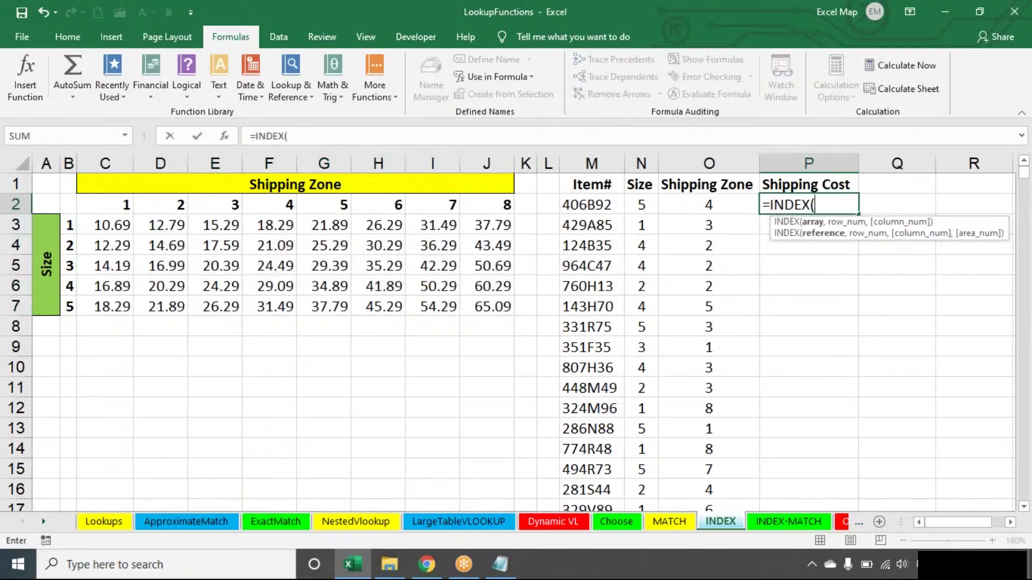
{"action": "type", "text": "rate"}
{"action": "key", "text": "Tab"}
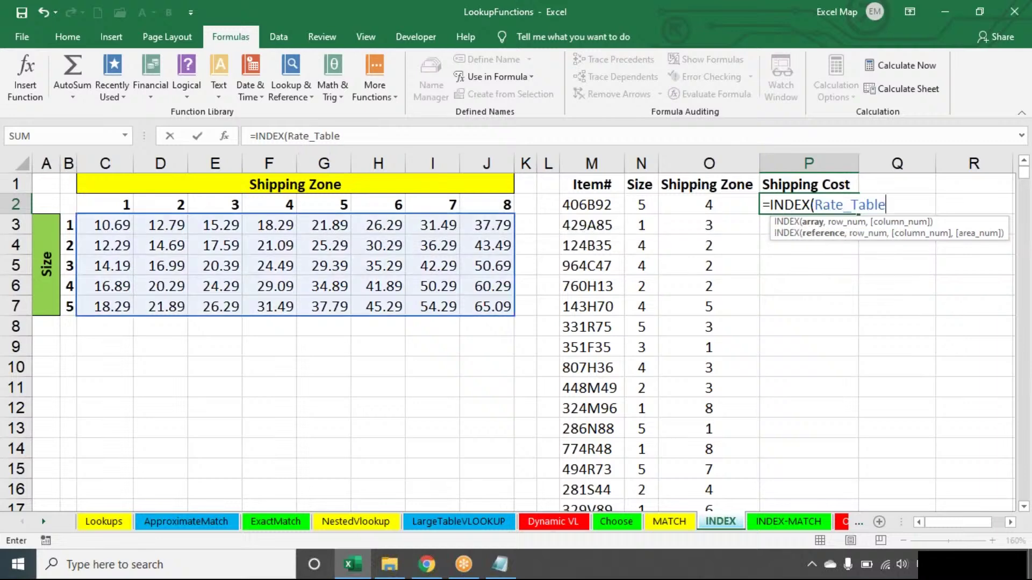
{"action": "type", "text": ","}
{"action": "left_click", "coordinate": [641, 204]}
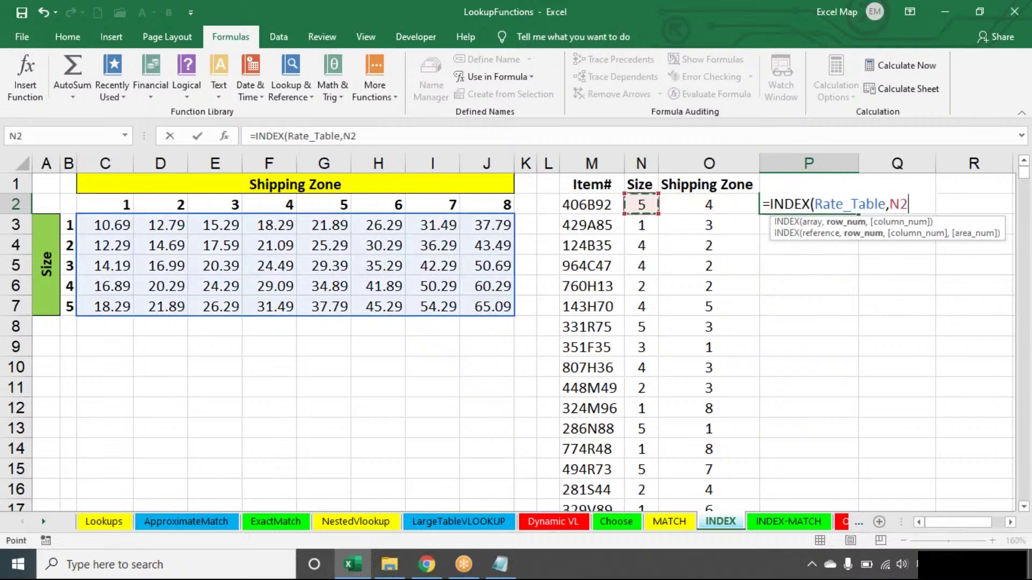
{"action": "type", "text": ","}
{"action": "left_click", "coordinate": [709, 204]}
{"action": "type", "text": ")"}
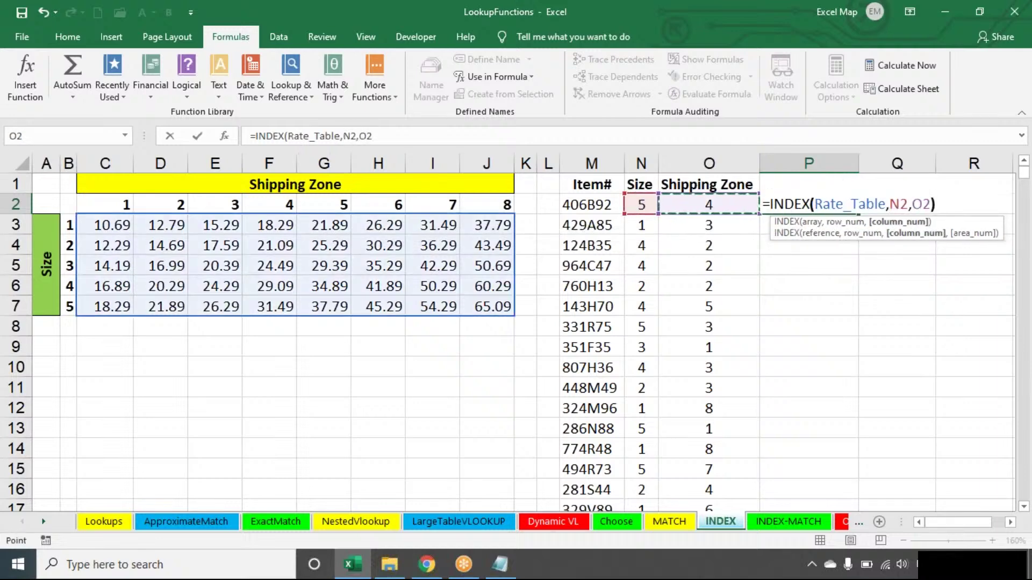
{"action": "key", "text": "Return"}
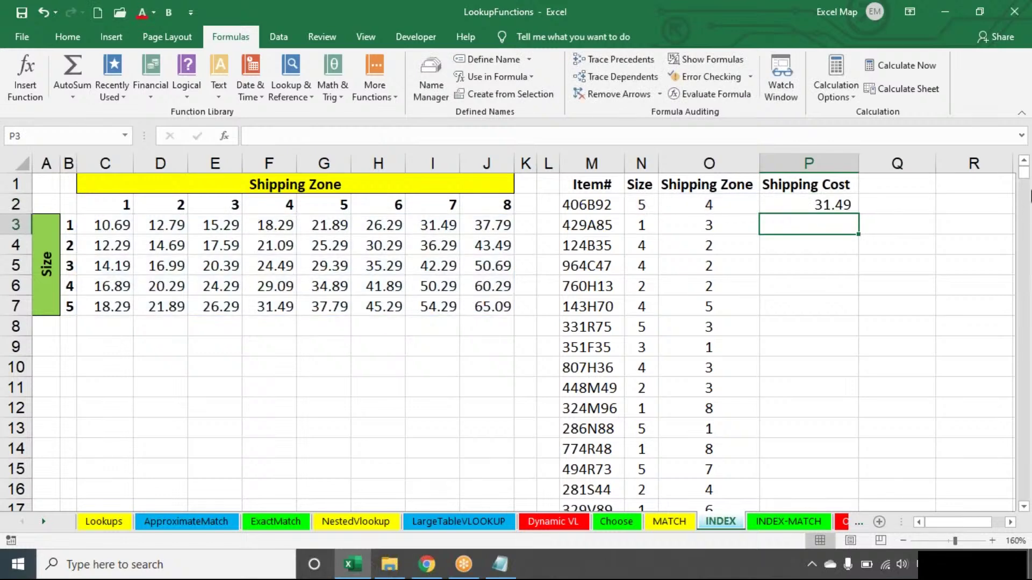
Fill the INDEX formula from P2 down the whole Shipping Cost column
{"action": "left_click", "coordinate": [817, 203]}
{"action": "double_click", "coordinate": [859, 213]}
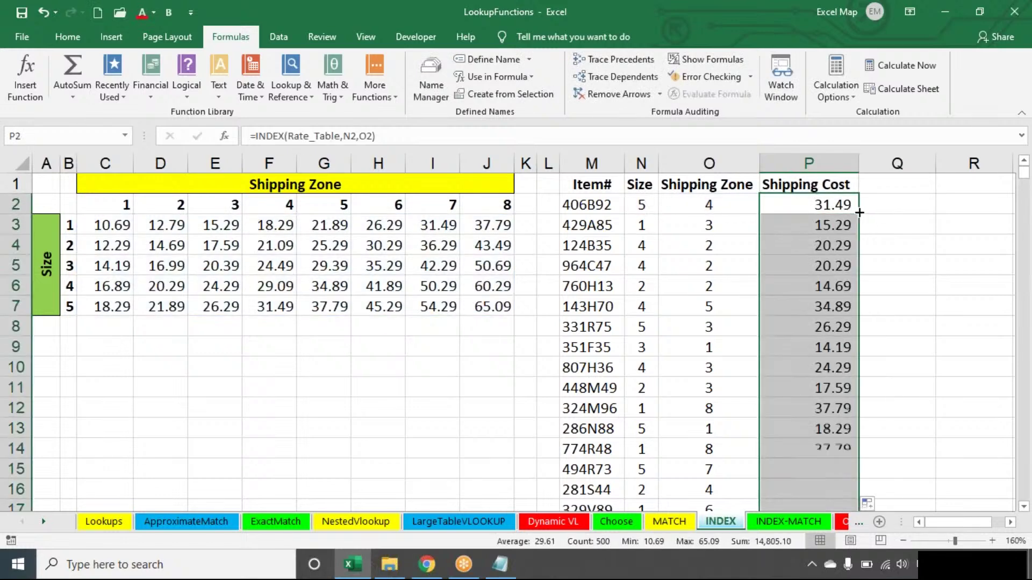
{"action": "left_click", "coordinate": [850, 204]}
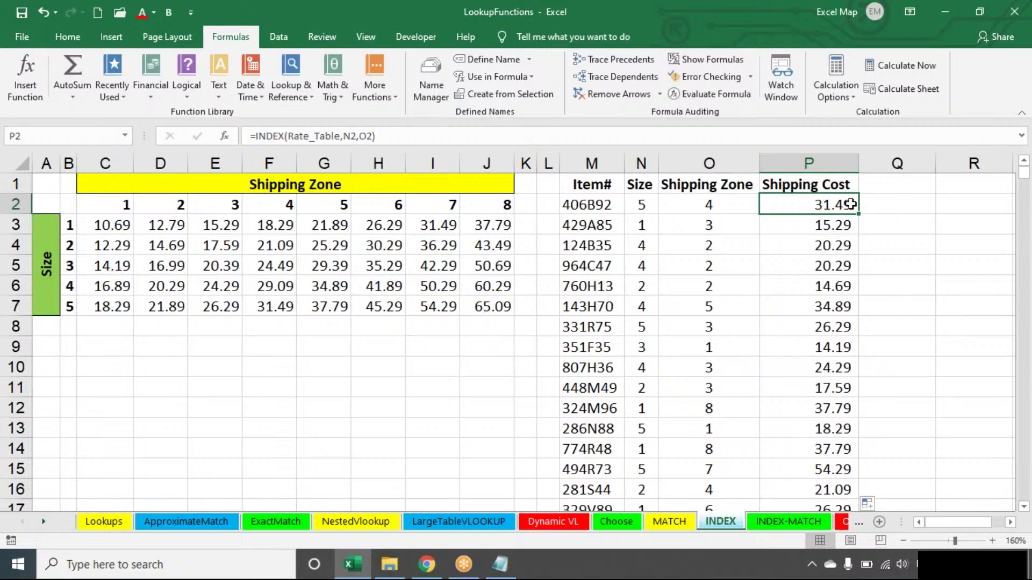
Make row 2 slightly taller and open the INDEX formula in P2 to inspect its referenced ranges
{"action": "double_click", "coordinate": [850, 204]}
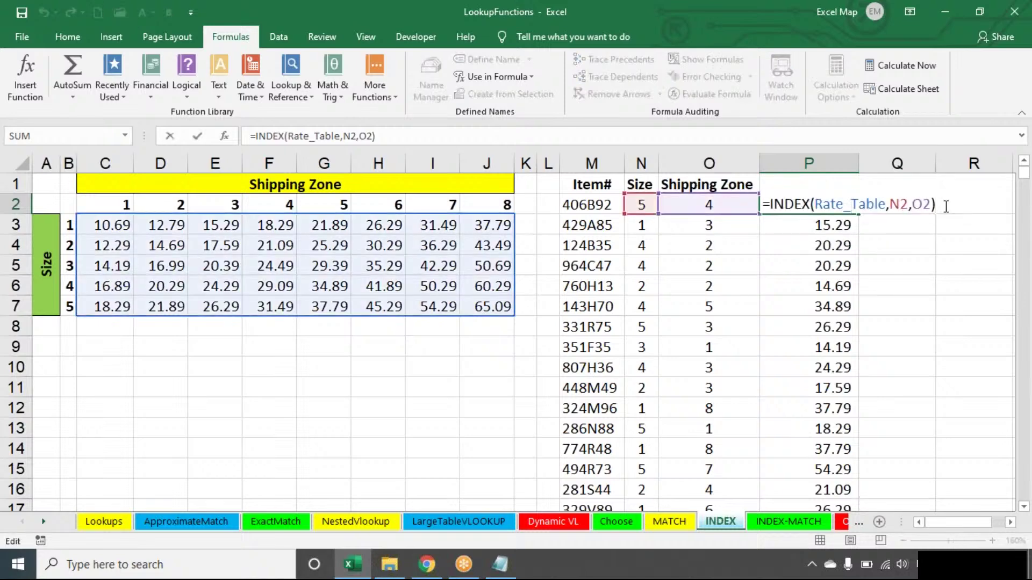
{"action": "key", "text": "Escape"}
{"action": "left_click_drag", "start_coordinate": [28, 214], "coordinate": [28, 221]}
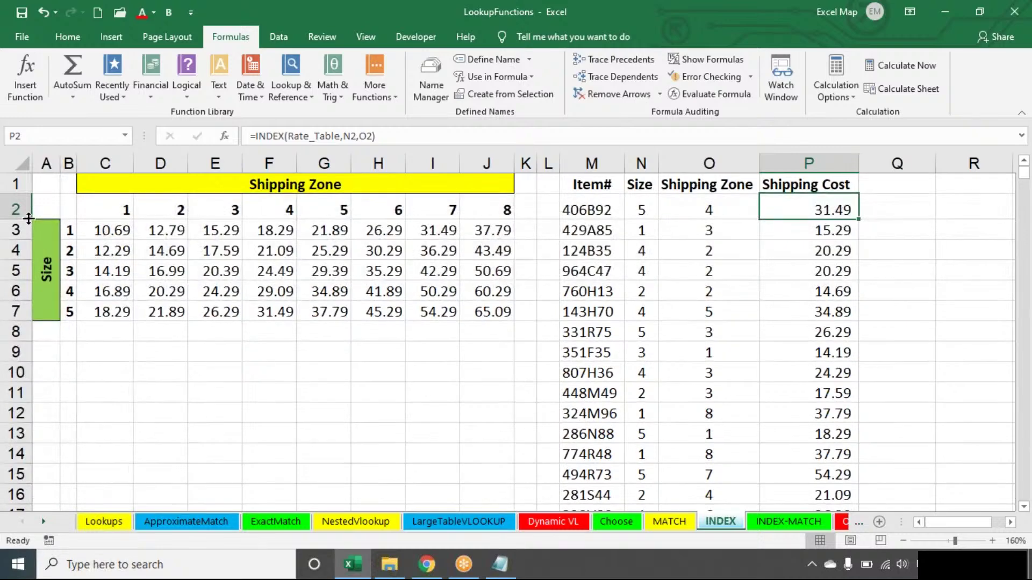
{"action": "double_click", "coordinate": [812, 211]}
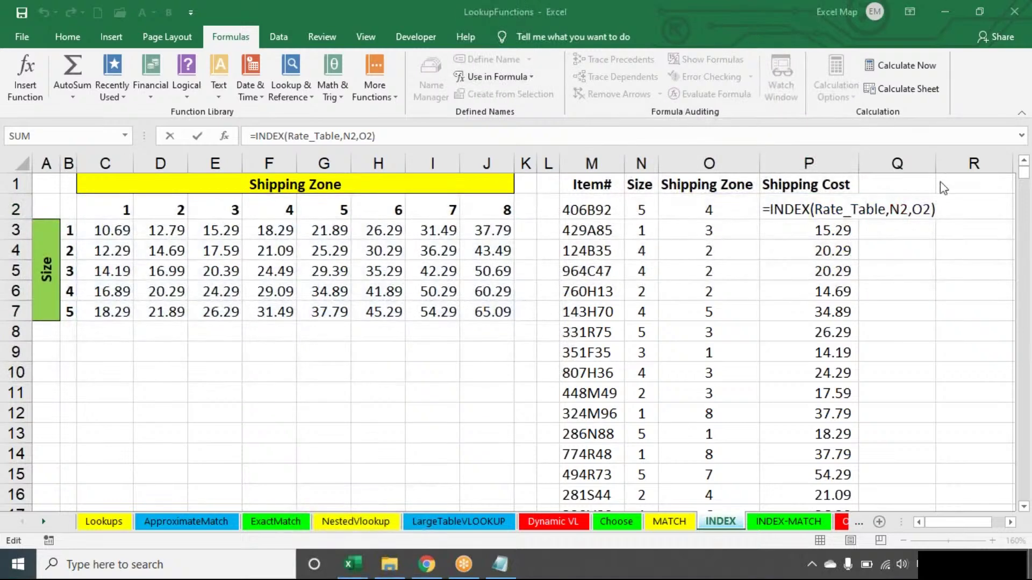
{"action": "left_click", "coordinate": [940, 210]}
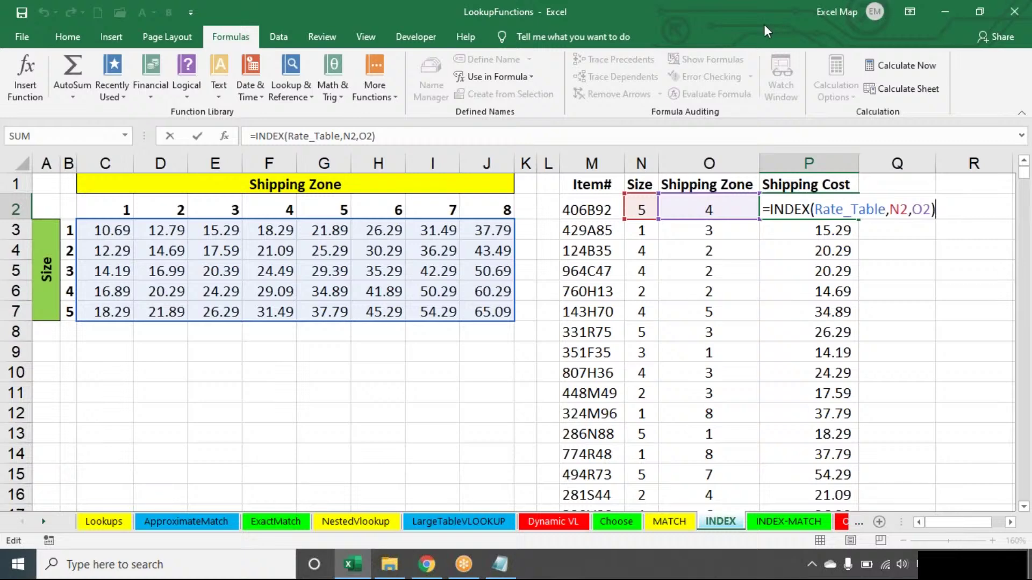
Close the INDEX formula open in P2 and select that Shipping Cost cell again to view its result
{"action": "left_click", "coordinate": [991, 168]}
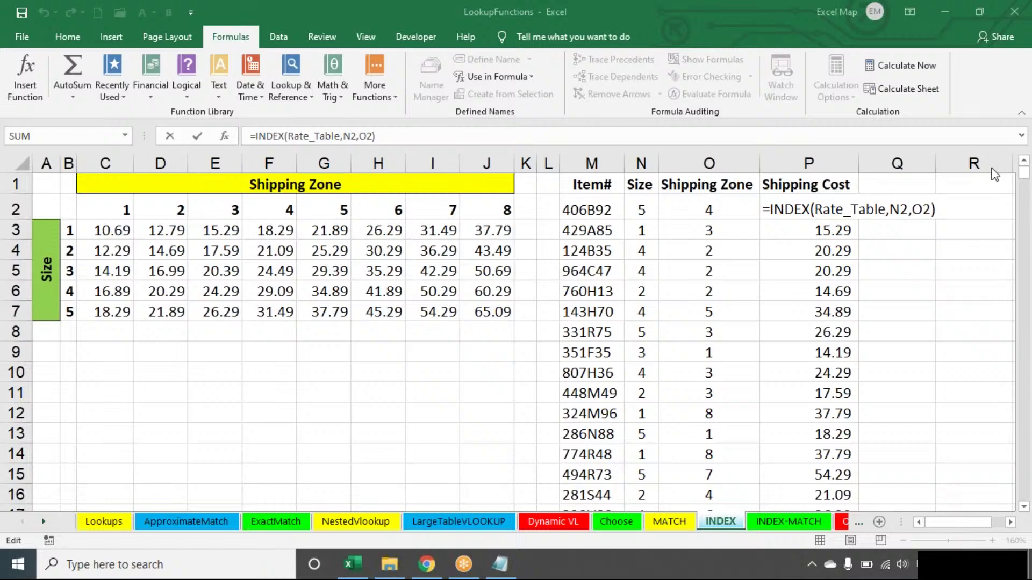
{"action": "key", "text": "Return"}
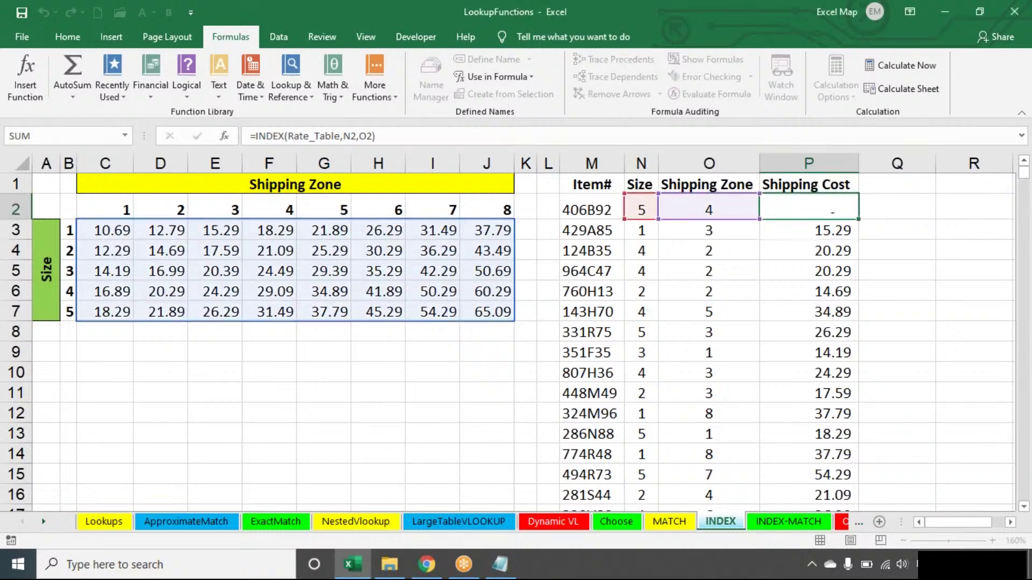
{"action": "key", "text": "XF86AudioLowerVolume"}
{"action": "key", "text": "XF86AudioLowerVolume"}
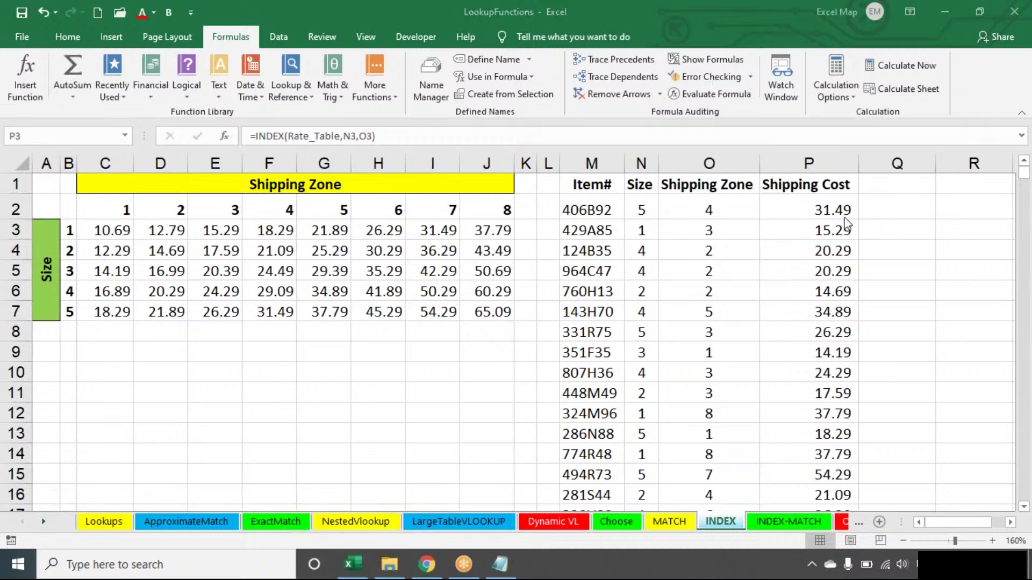
{"action": "left_click", "coordinate": [827, 210]}
{"action": "left_click", "coordinate": [827, 209]}
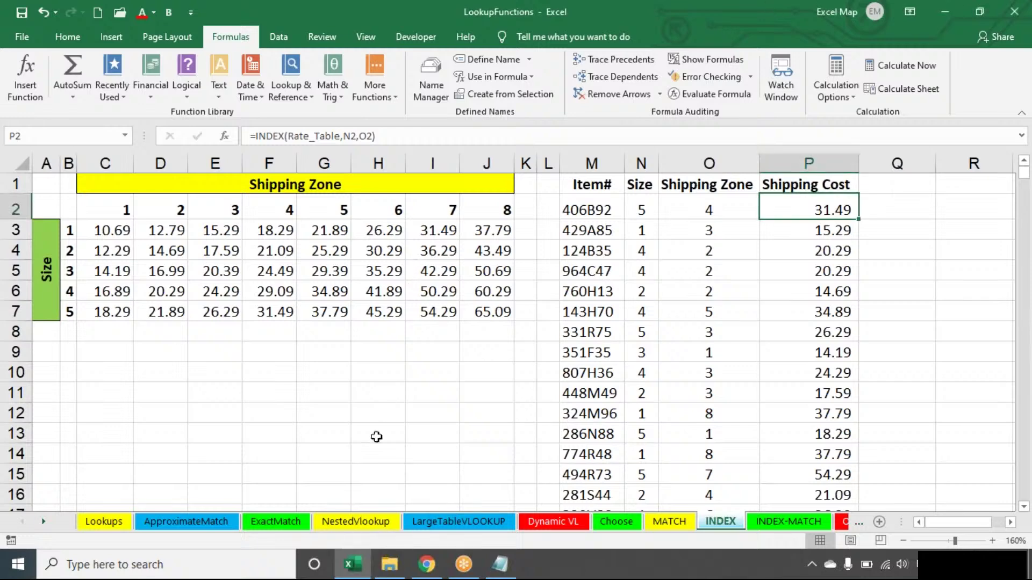
On the NestedVlookup sheet, inspect the nested VLOOKUP formula in G2, focusing on its column index argument E2+1
{"action": "left_click", "coordinate": [351, 526]}
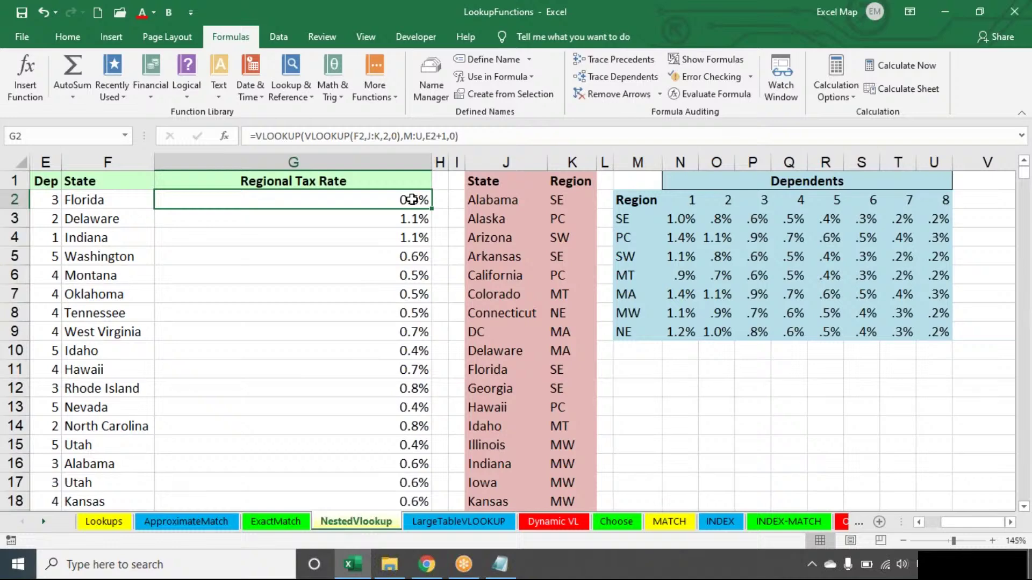
{"action": "double_click", "coordinate": [412, 199]}
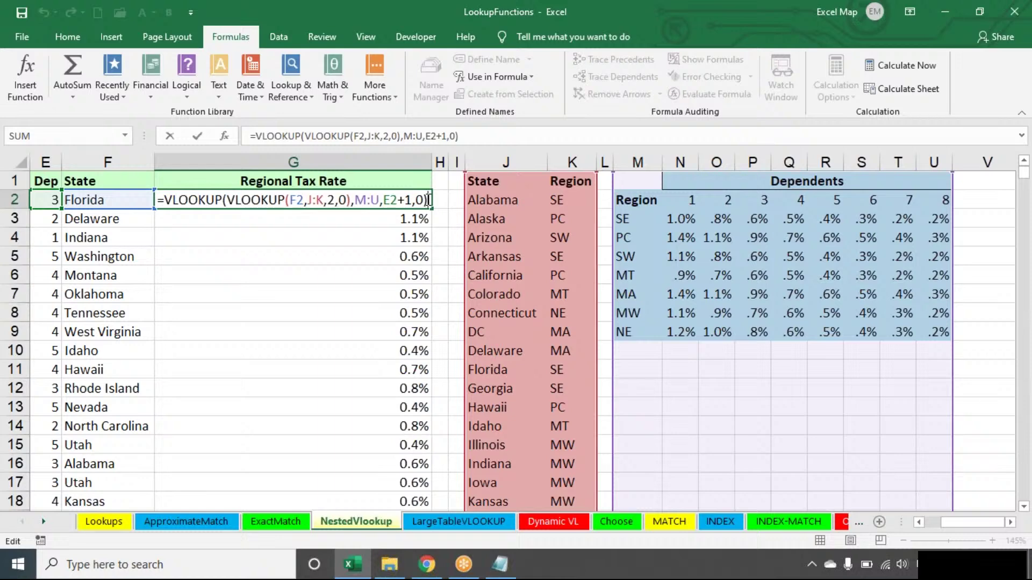
{"action": "left_click", "coordinate": [390, 200]}
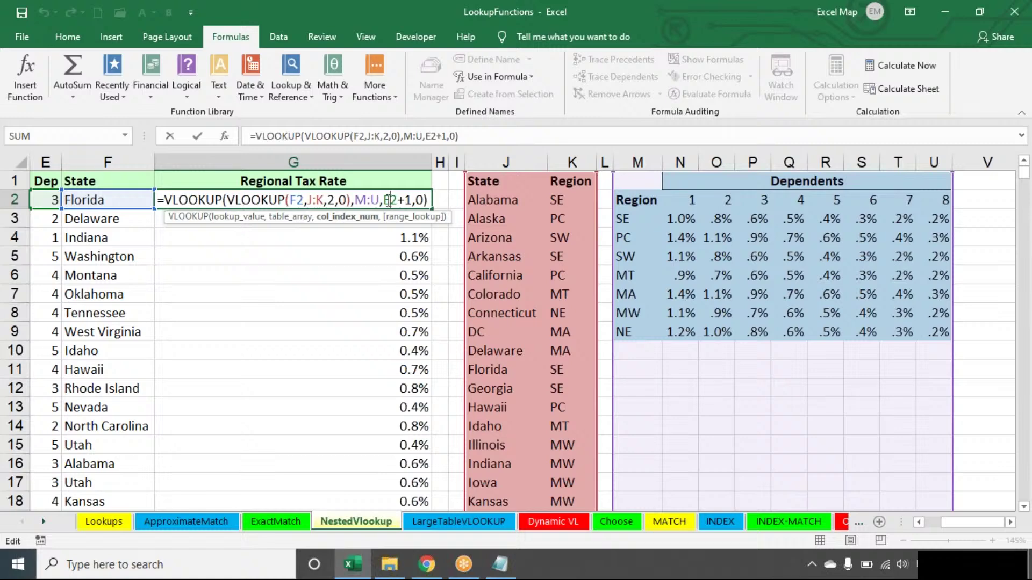
{"action": "key", "text": "ctrl+Return"}
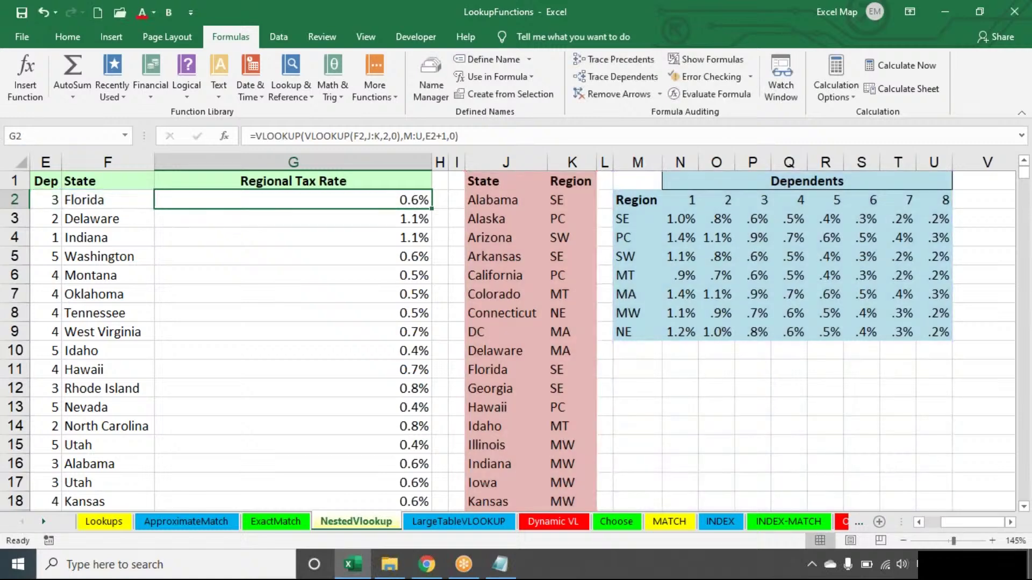
{"action": "double_click", "coordinate": [387, 200]}
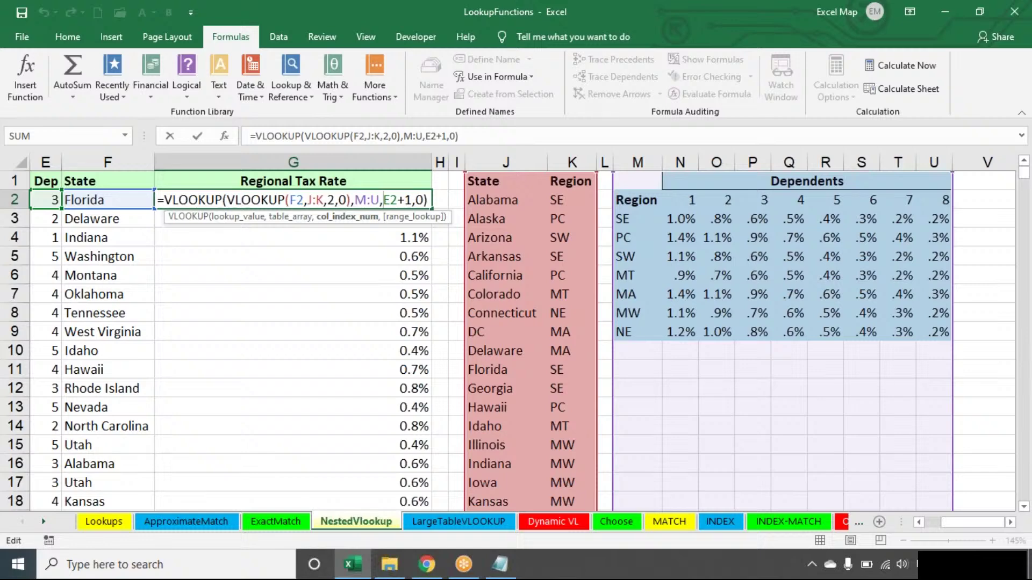
{"action": "key", "text": "Return"}
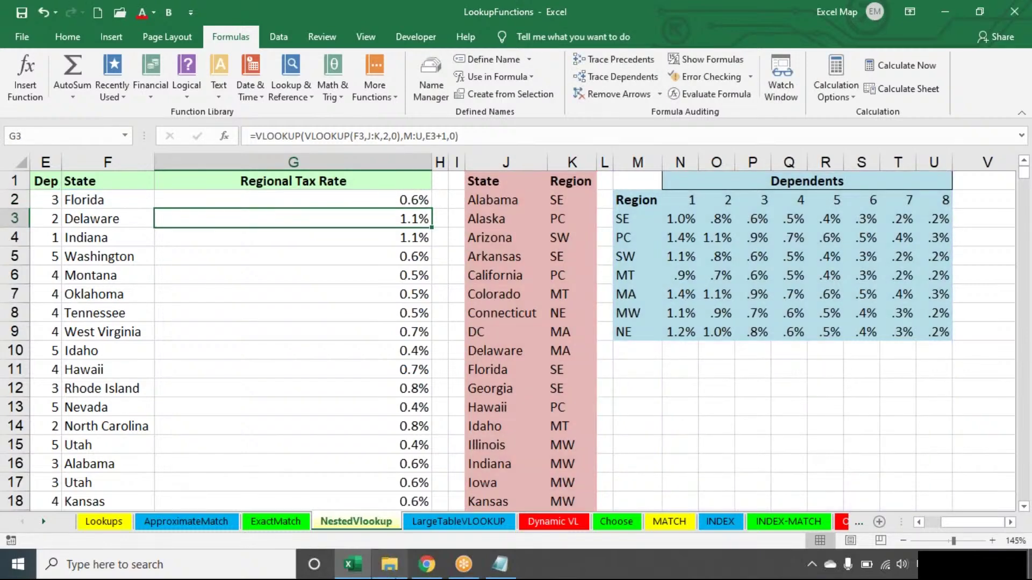
Glance at the LargeTableVLOOKUP sheet, then return to NestedVlookup and recheck the ranges referenced by the G2 formula
{"action": "left_click", "coordinate": [457, 523]}
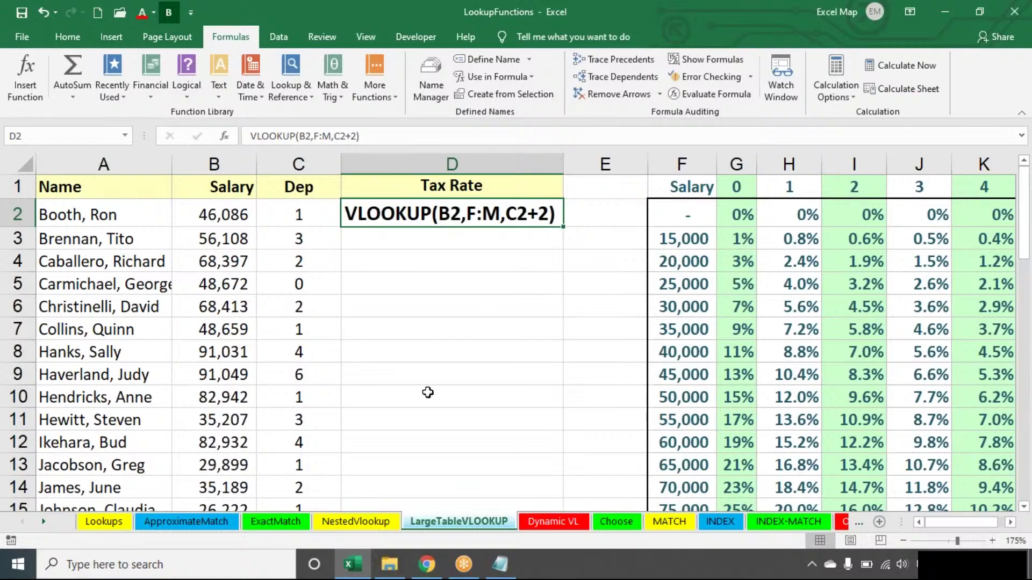
{"action": "left_click", "coordinate": [352, 525]}
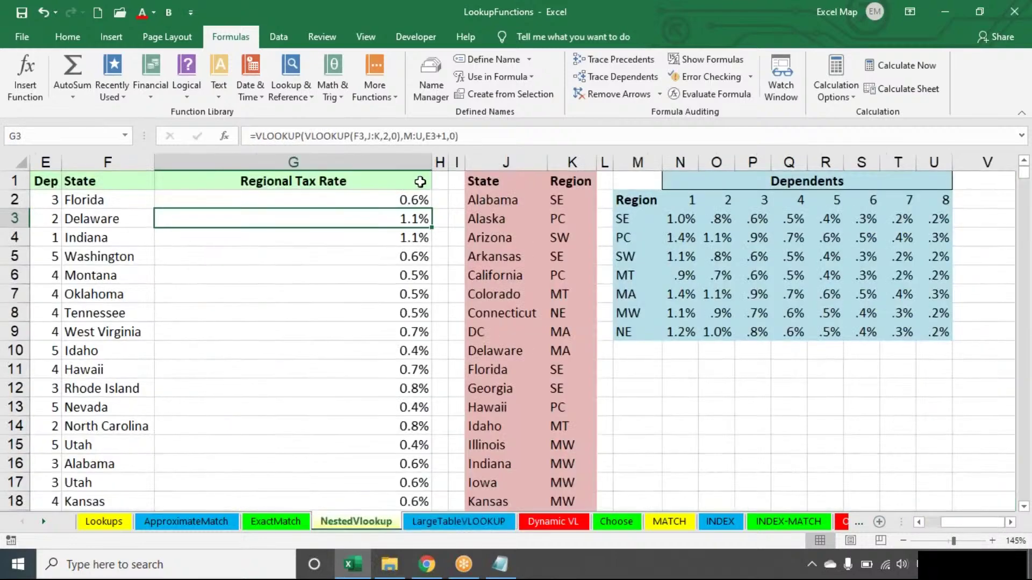
{"action": "double_click", "coordinate": [418, 197]}
{"action": "left_click", "coordinate": [429, 200]}
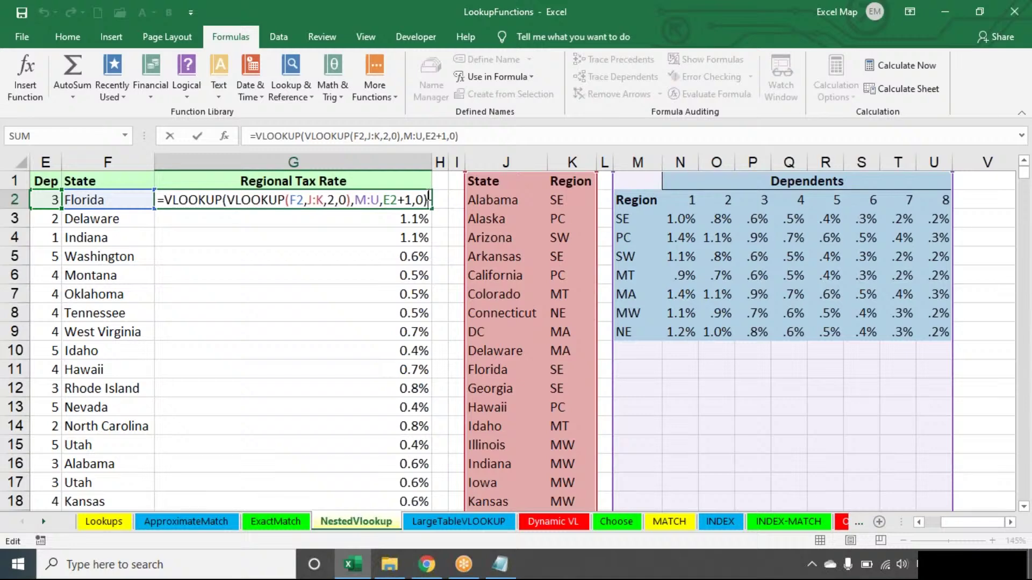
{"action": "key", "text": "Return"}
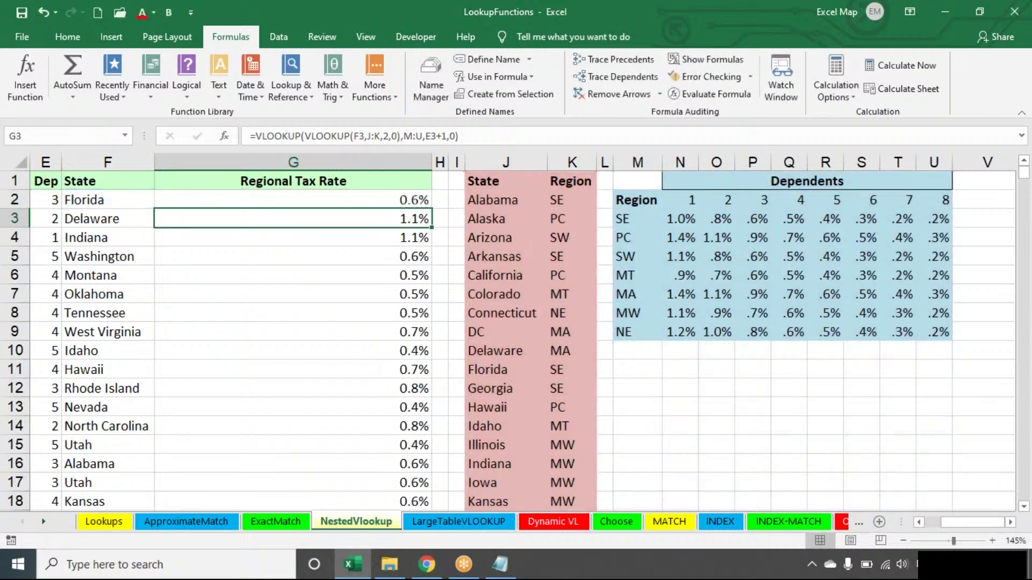
Review the Dynamic VL sheet, then switch to the Choose sheet and select the empty cell D5
{"action": "left_click", "coordinate": [557, 529]}
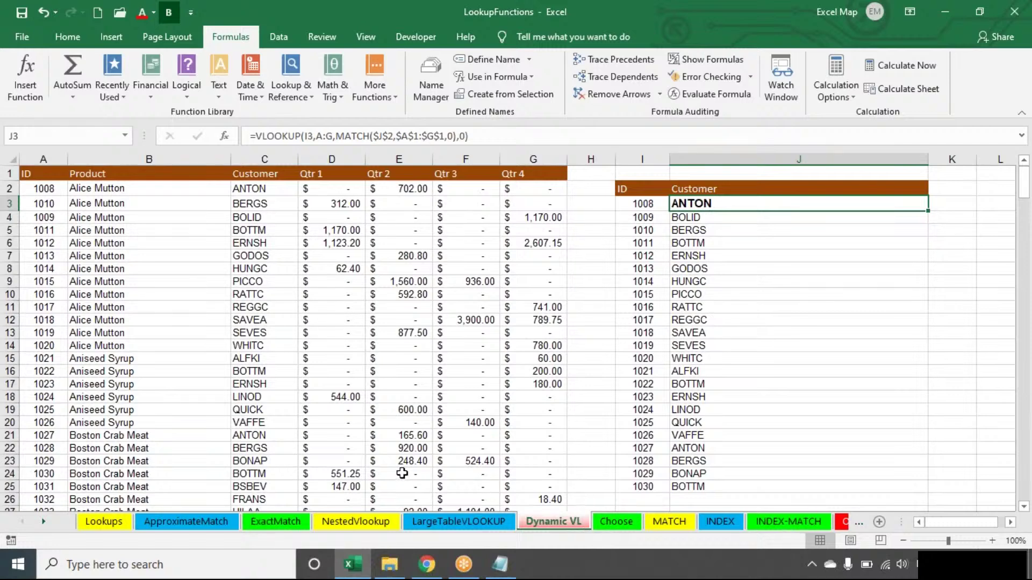
{"action": "left_click", "coordinate": [616, 526]}
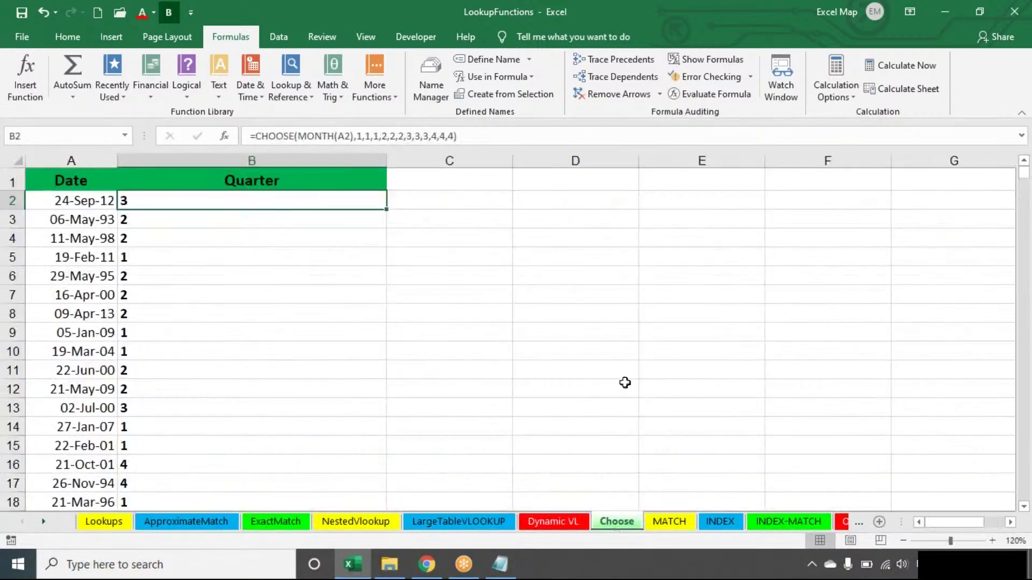
{"action": "left_click", "coordinate": [568, 259]}
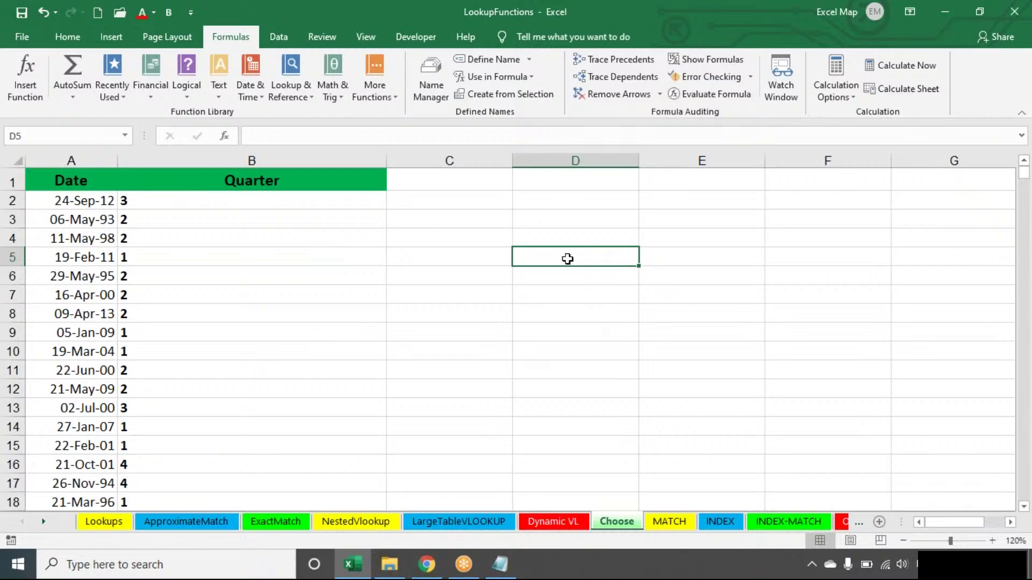